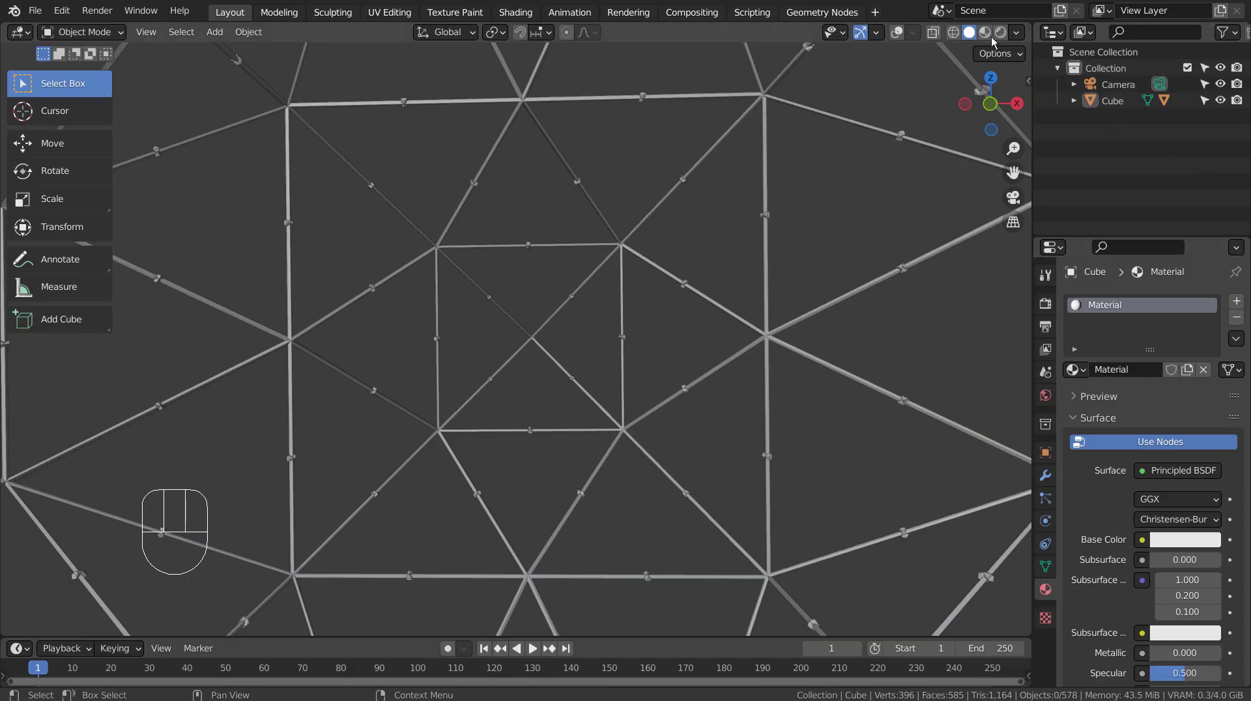
Step: Switch to Material Preview and zoom out to frame the whole glowing wireframe cage
left_click(984, 32)
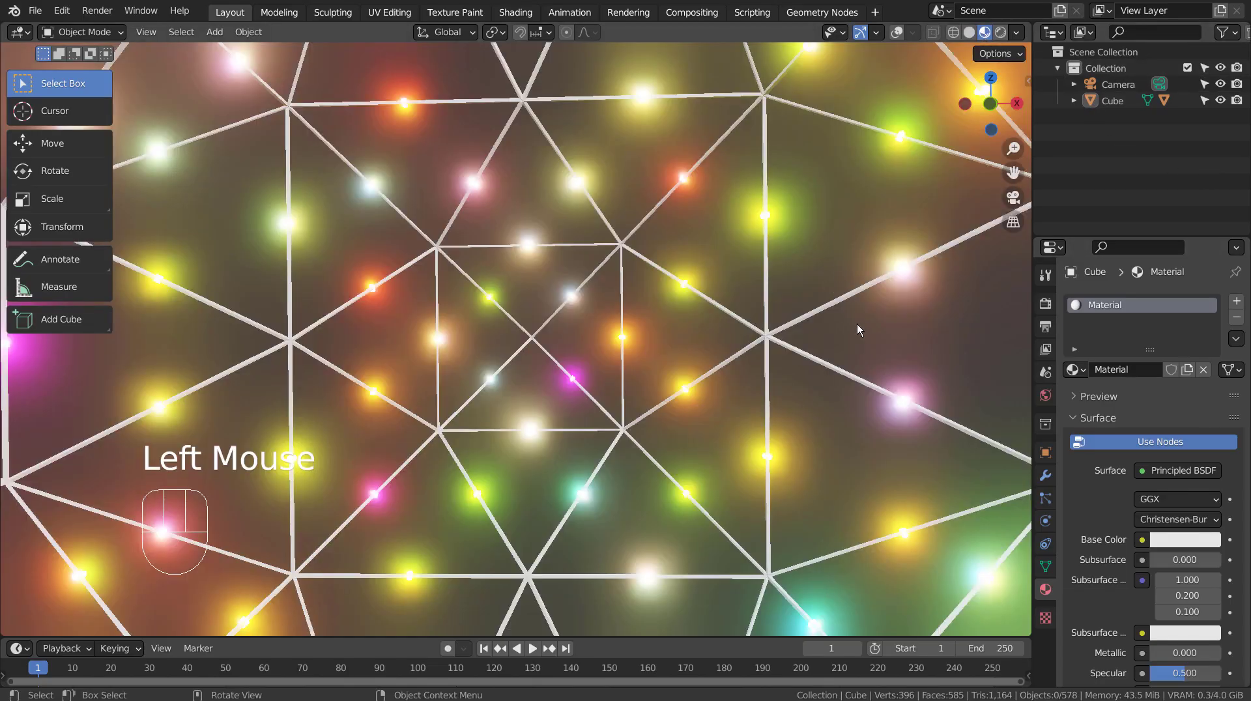
middle_click_drag(858, 323, 756, 360)
scroll(836, 367, "down", 4)
middle_click_drag(756, 359, 640, 428)
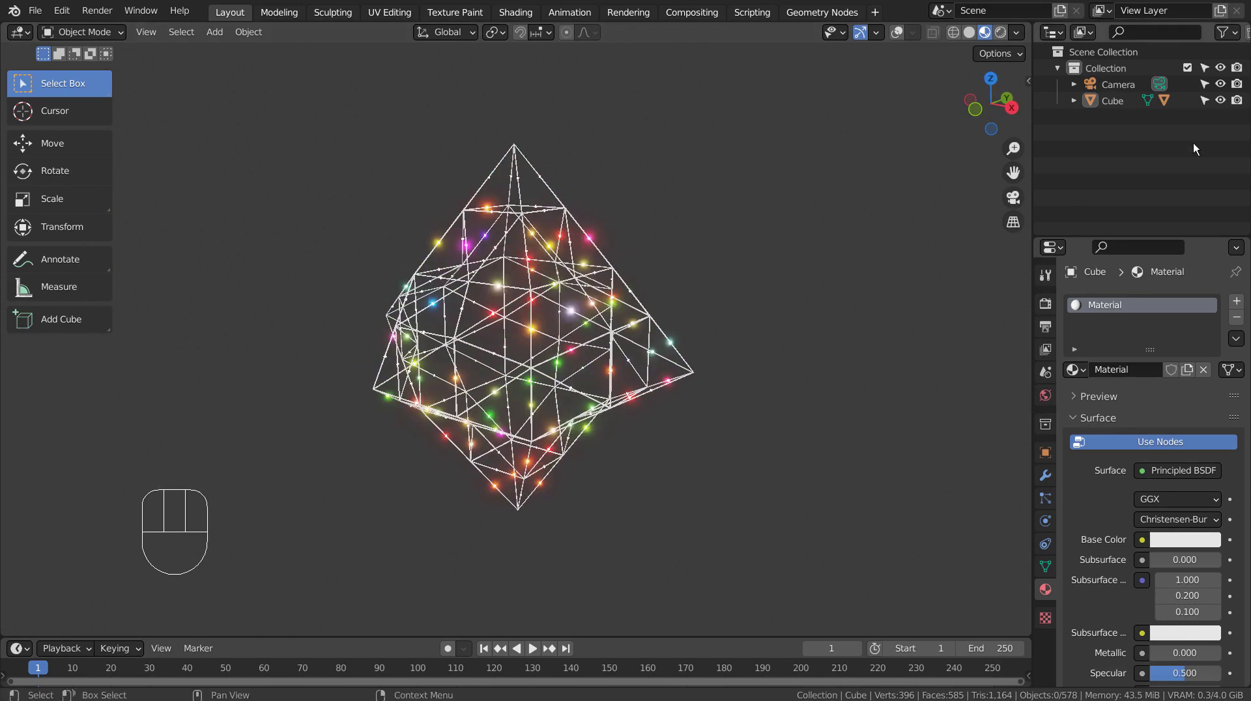
Step: Select the Cube in the Outliner and view its modifier settings
left_click(1095, 105)
left_click(1097, 103)
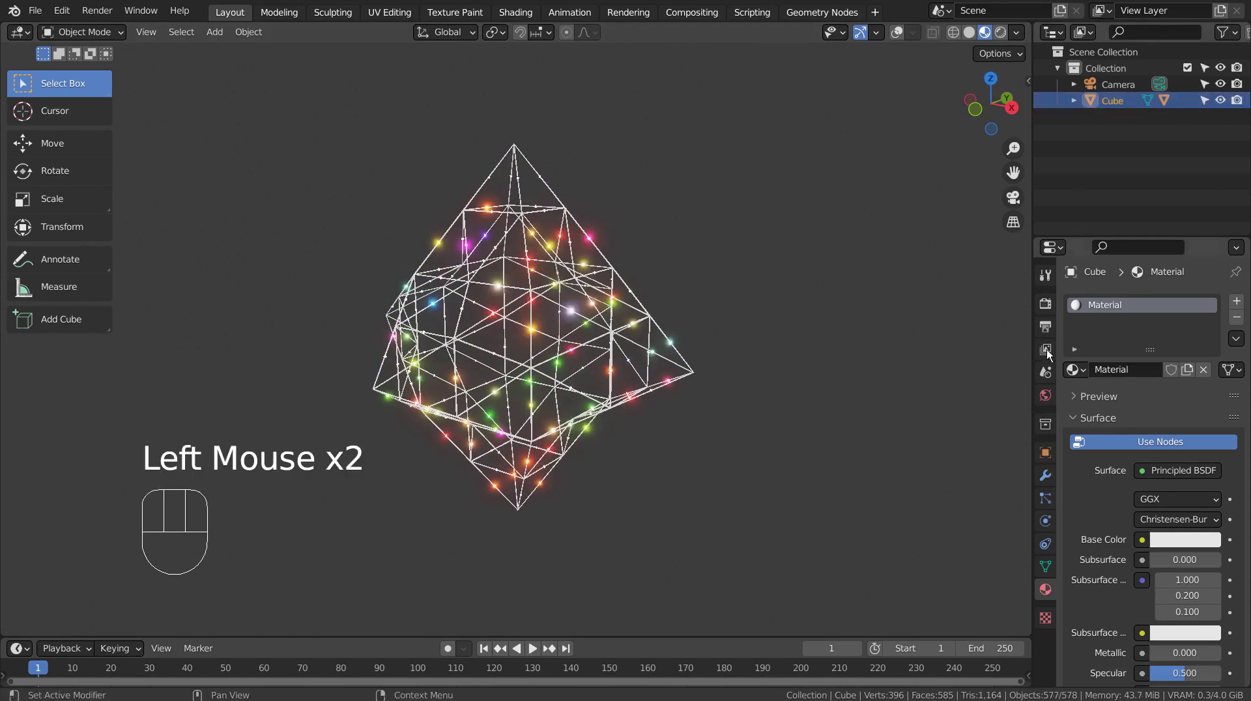
left_click(1045, 475)
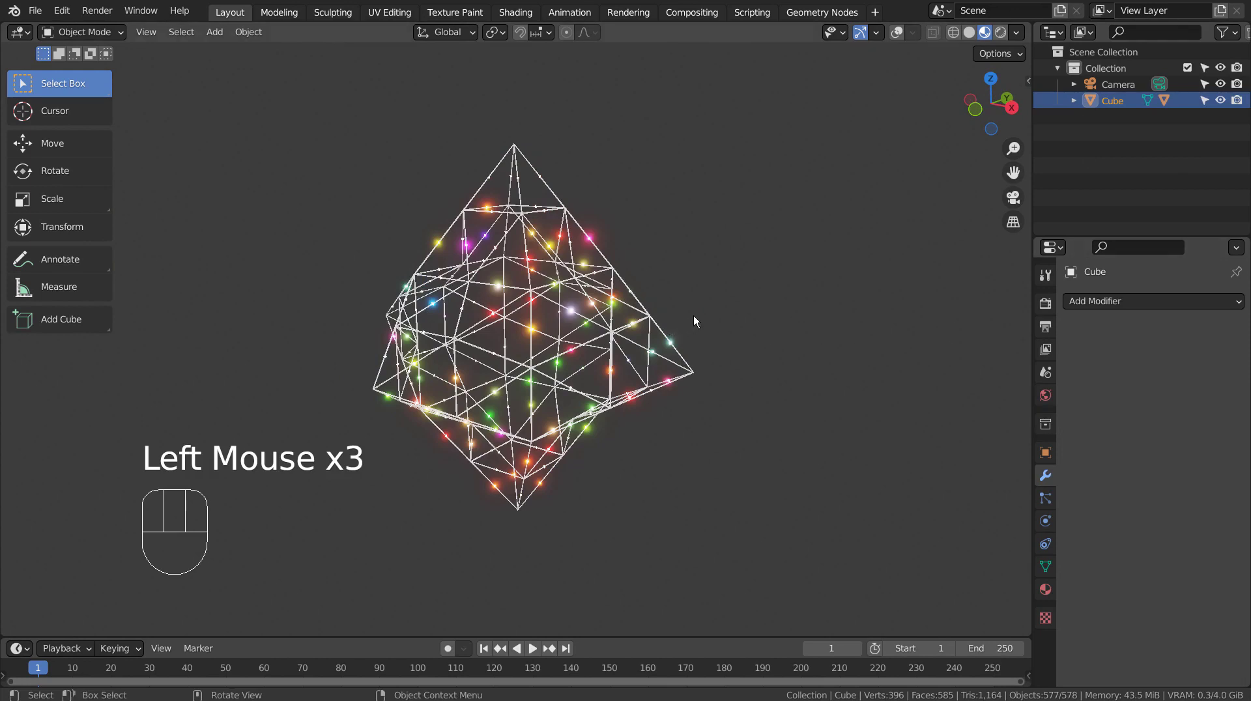
left_click(594, 319)
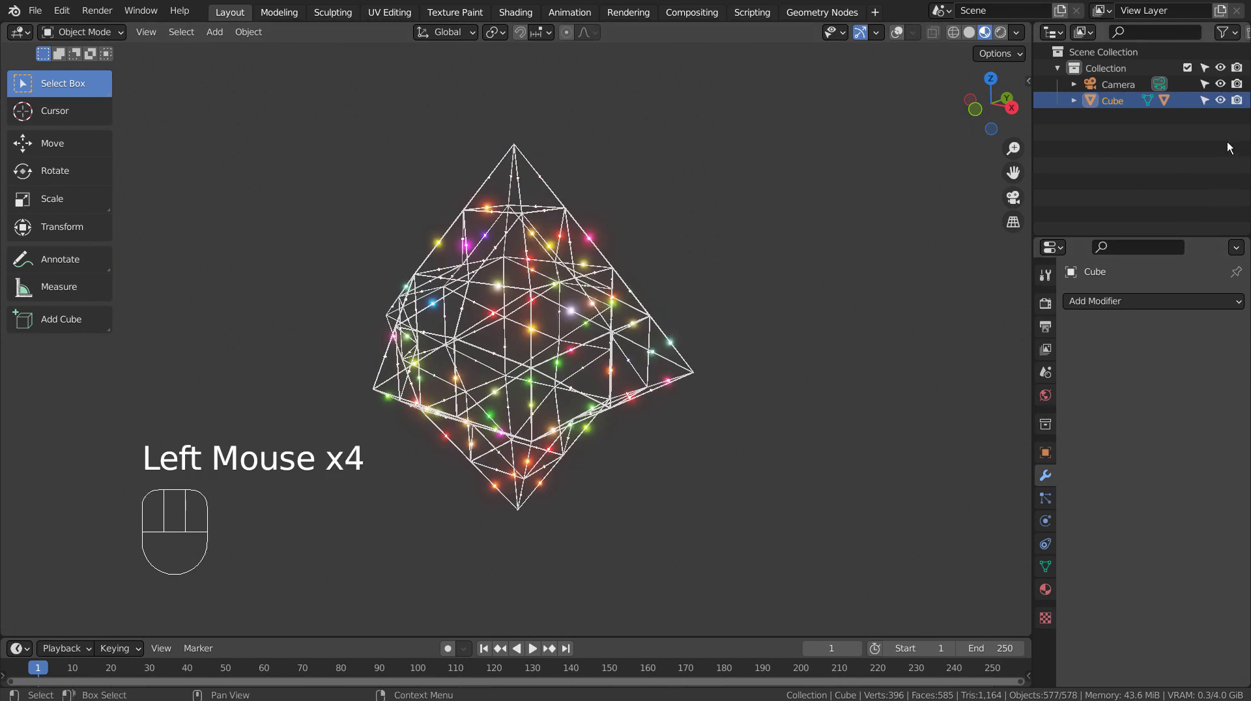
Step: Inspect the Cube's Sphere child in the Outliner, then hide the Cube with its eye icon
left_click(1074, 101)
left_click(1117, 131)
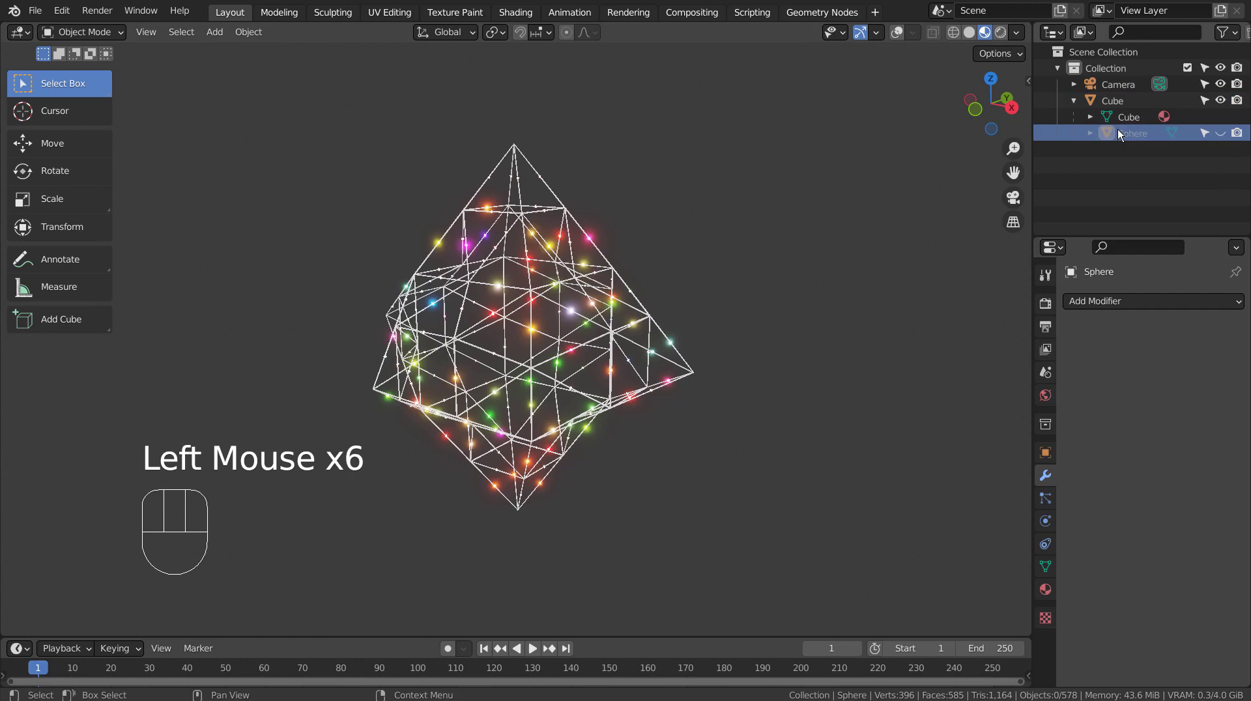
left_click(1091, 133)
left_click(1093, 131)
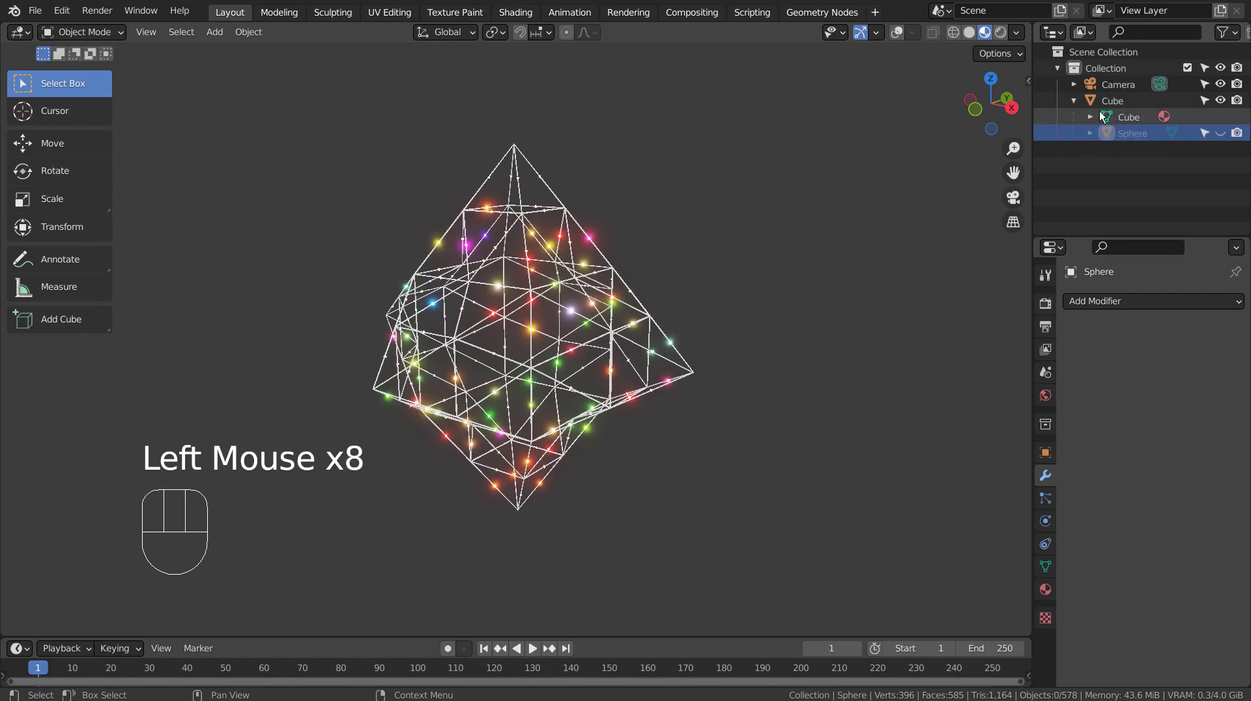
left_click(1074, 101)
left_click(1105, 104)
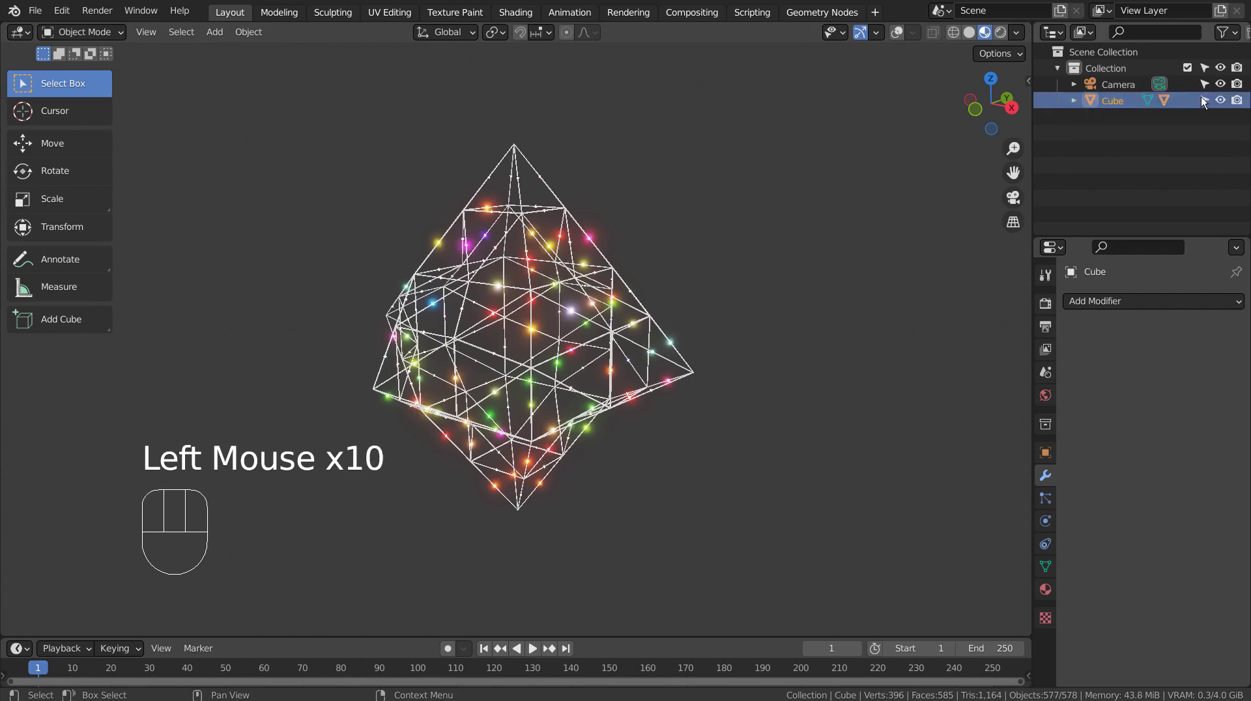
left_click(1221, 101)
Step: Turn viewport overlays back on and add a new cube mesh
key("shift+a")
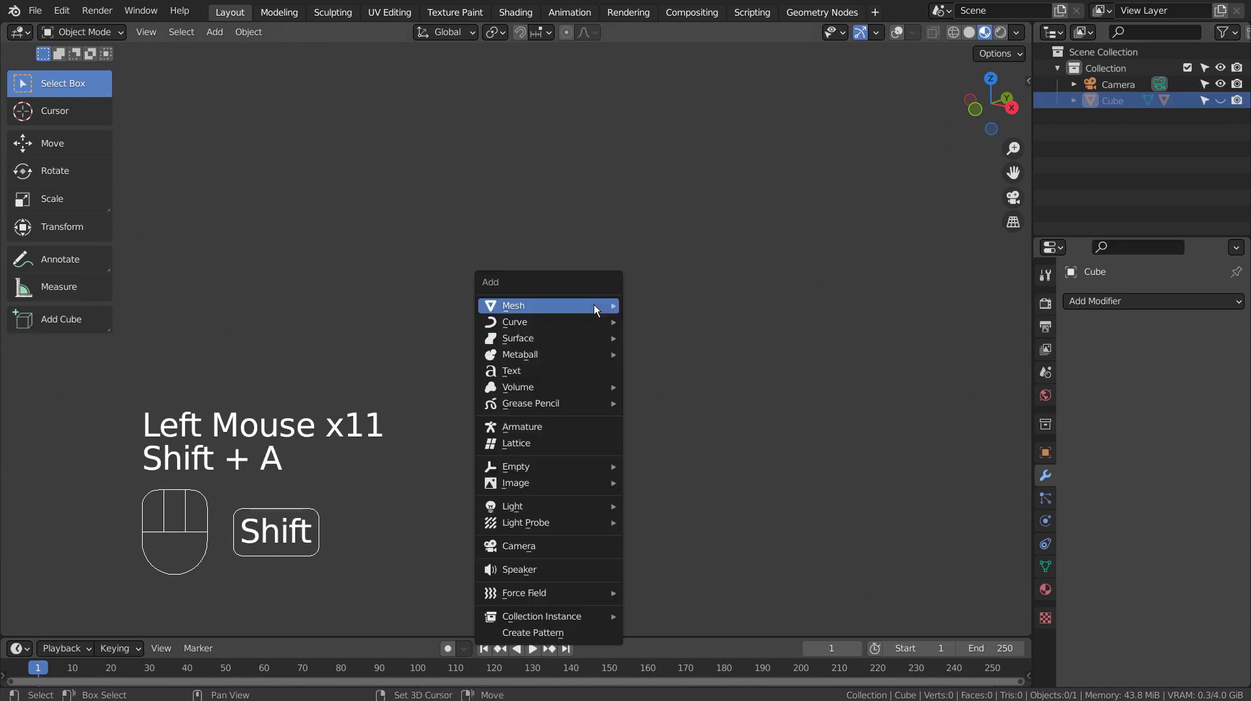
left_click(899, 33)
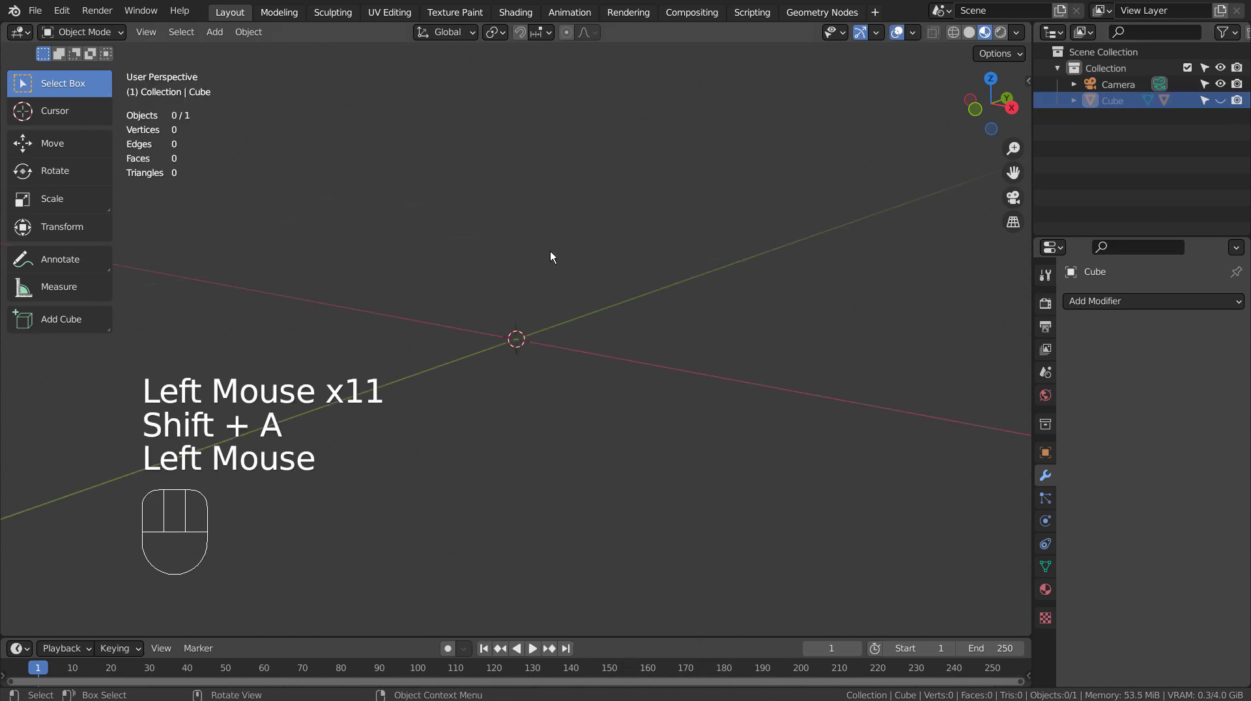
key("shift+a")
mouse_move(550, 259)
left_click(616, 271)
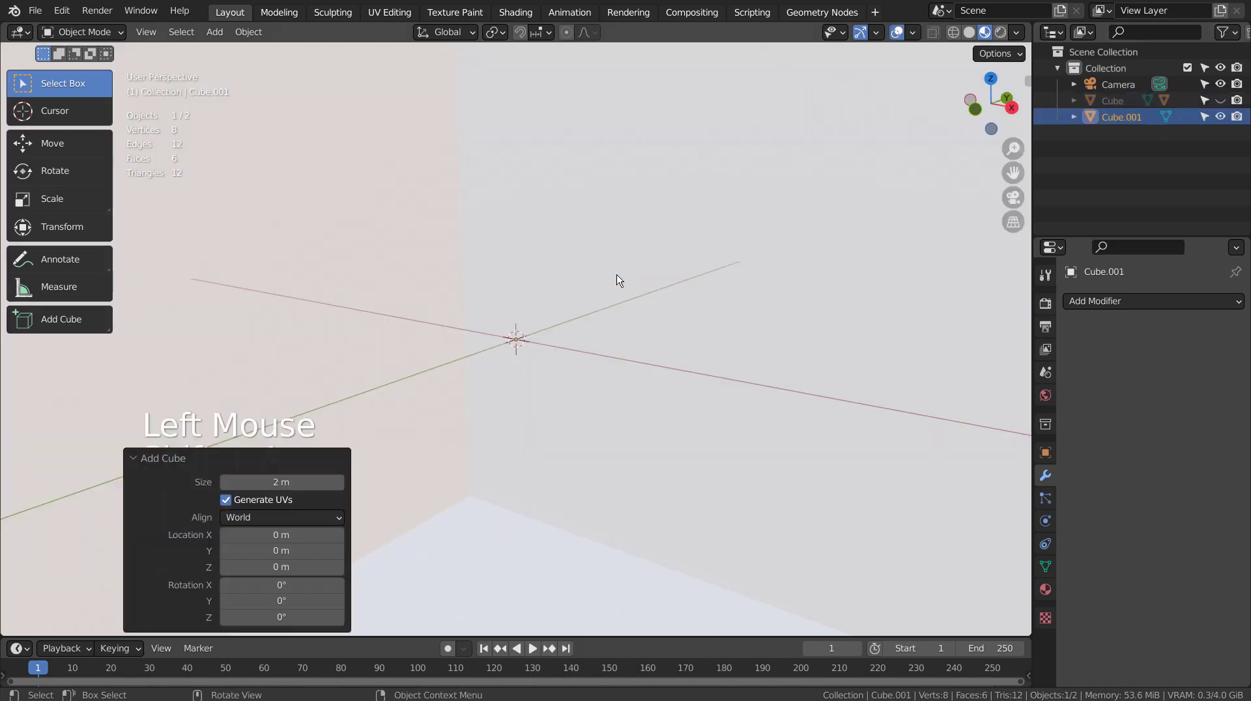
scroll(573, 342, "down", 5)
Step: In Edit Mode, poke every face of the new cube
key("Tab")
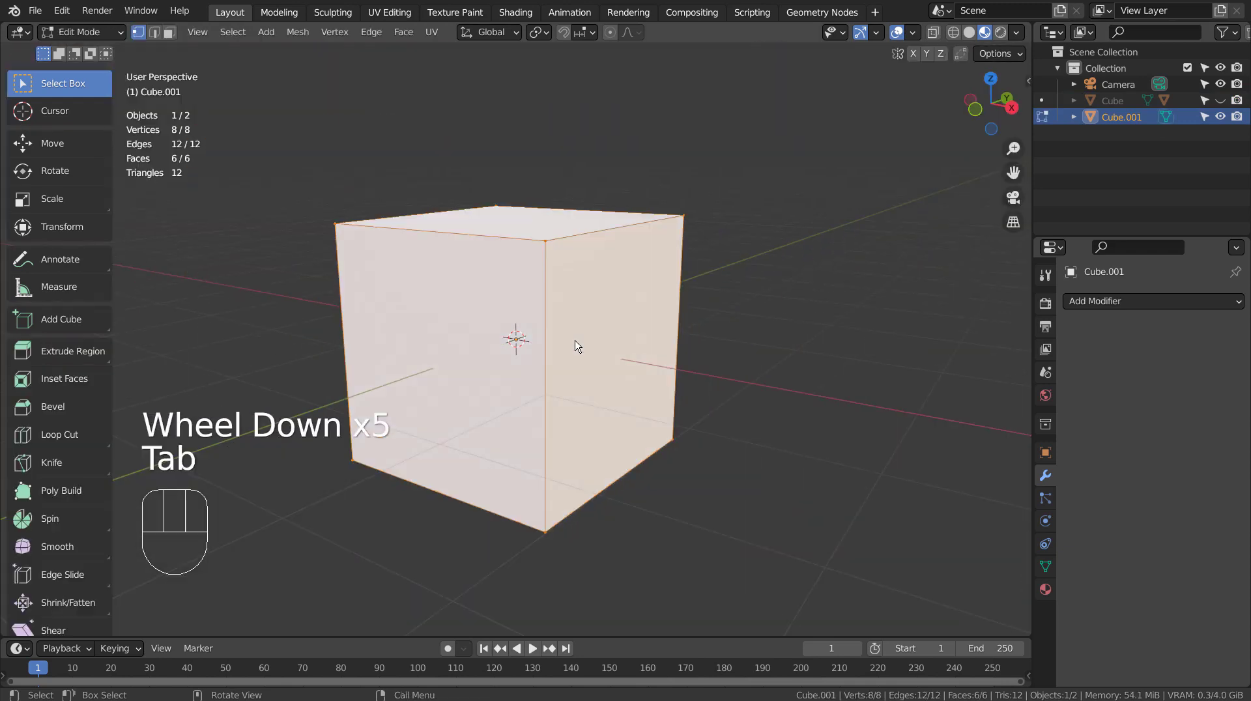
middle_click_drag(588, 340, 575, 372)
key("3")
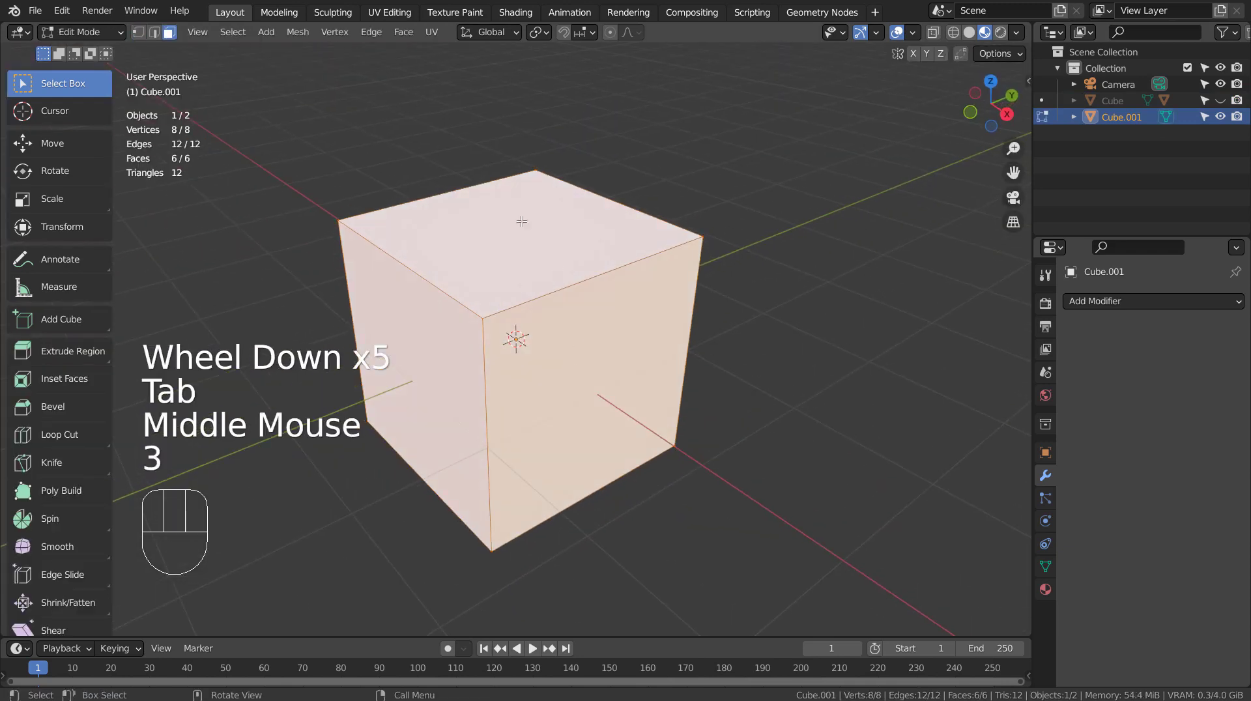
middle_click_drag(456, 204, 463, 144)
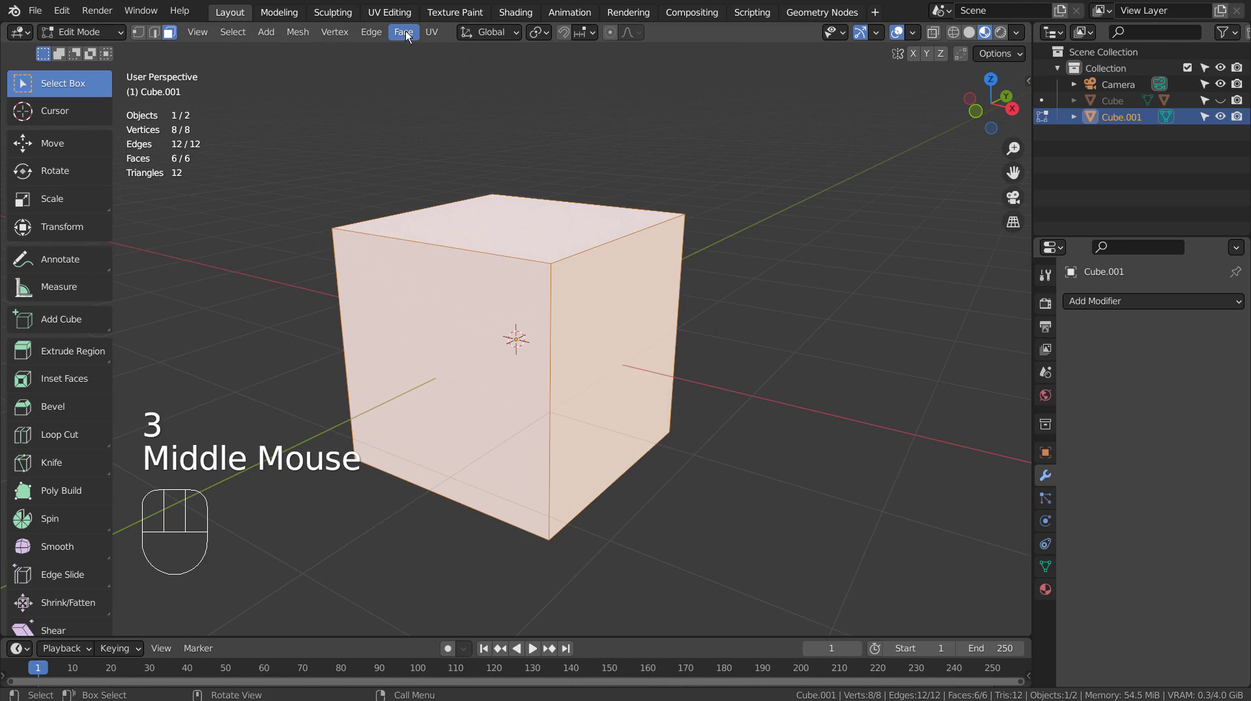
left_click(404, 32)
left_click(479, 122)
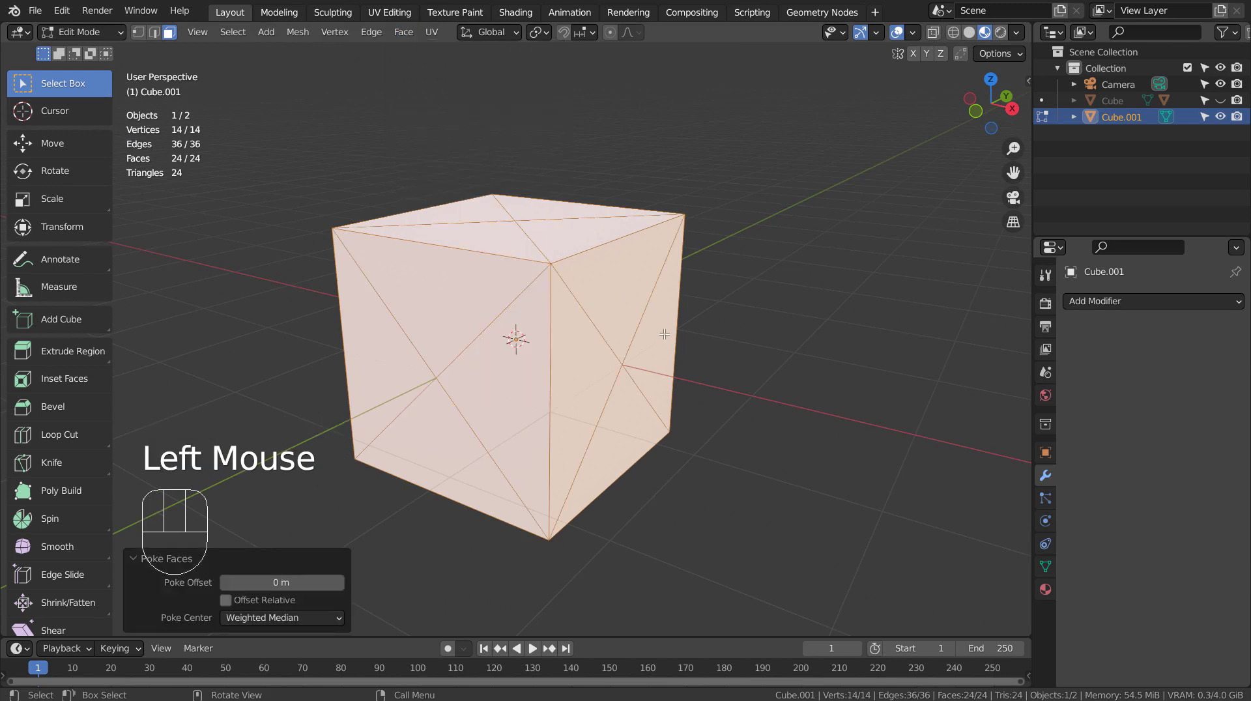
Step: Select all six face-centre vertices using Select Similar by amount of adjacent faces
key("1")
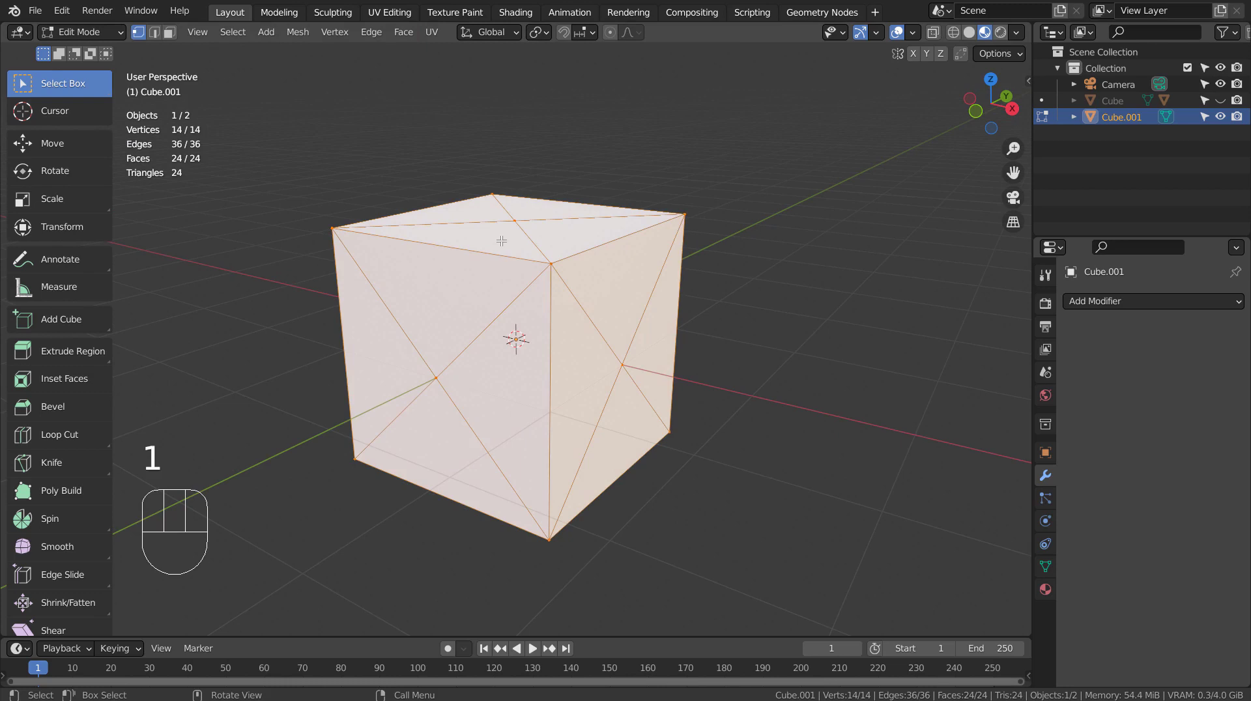
left_click(511, 222)
middle_click_drag(804, 232, 784, 282)
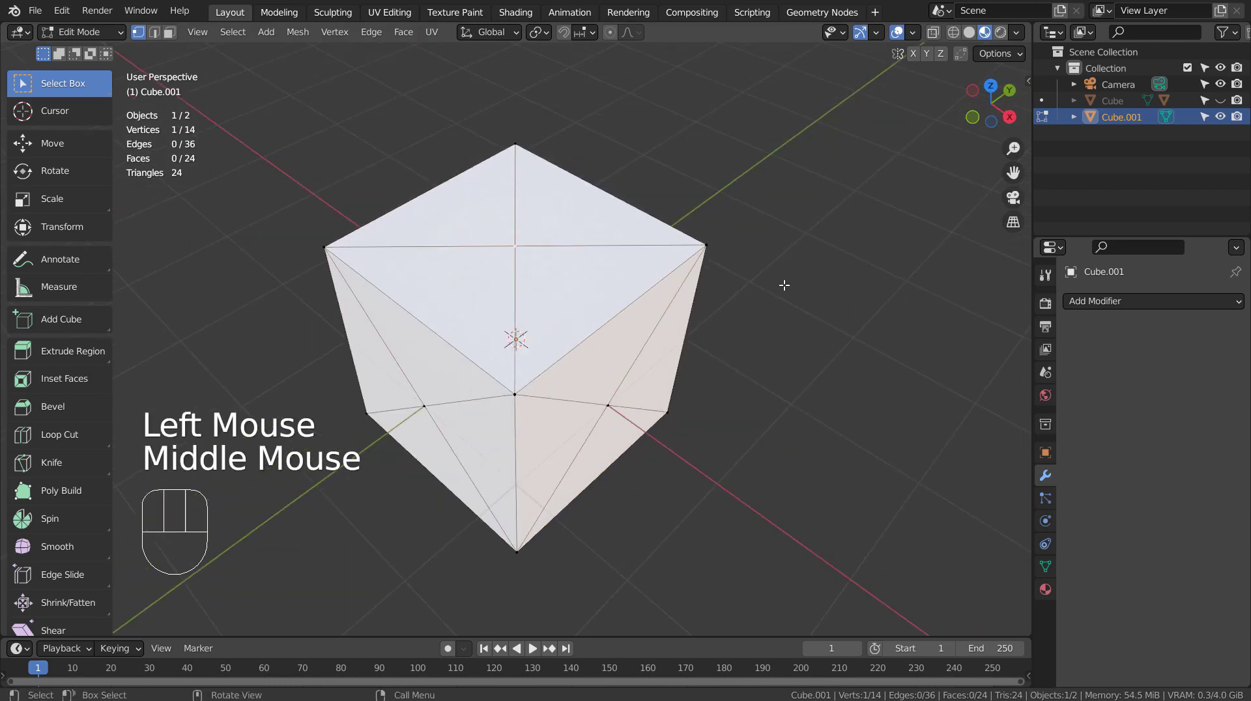
key("shift+g")
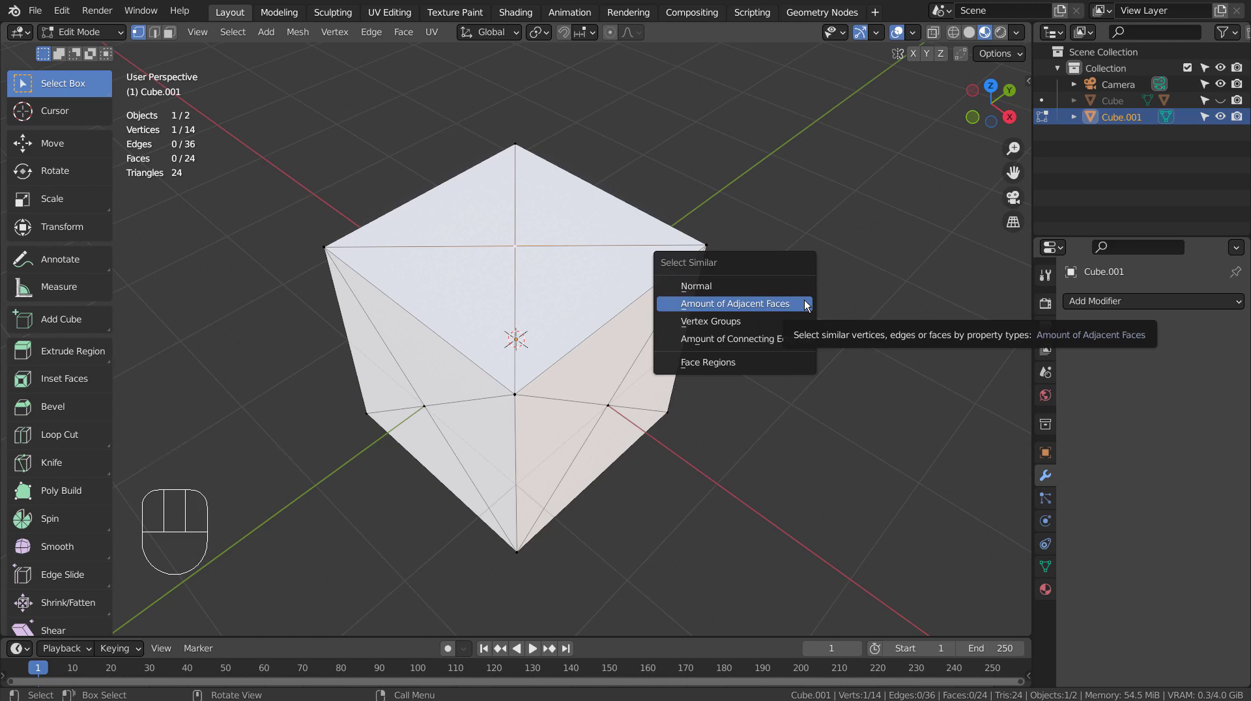
left_click(690, 305)
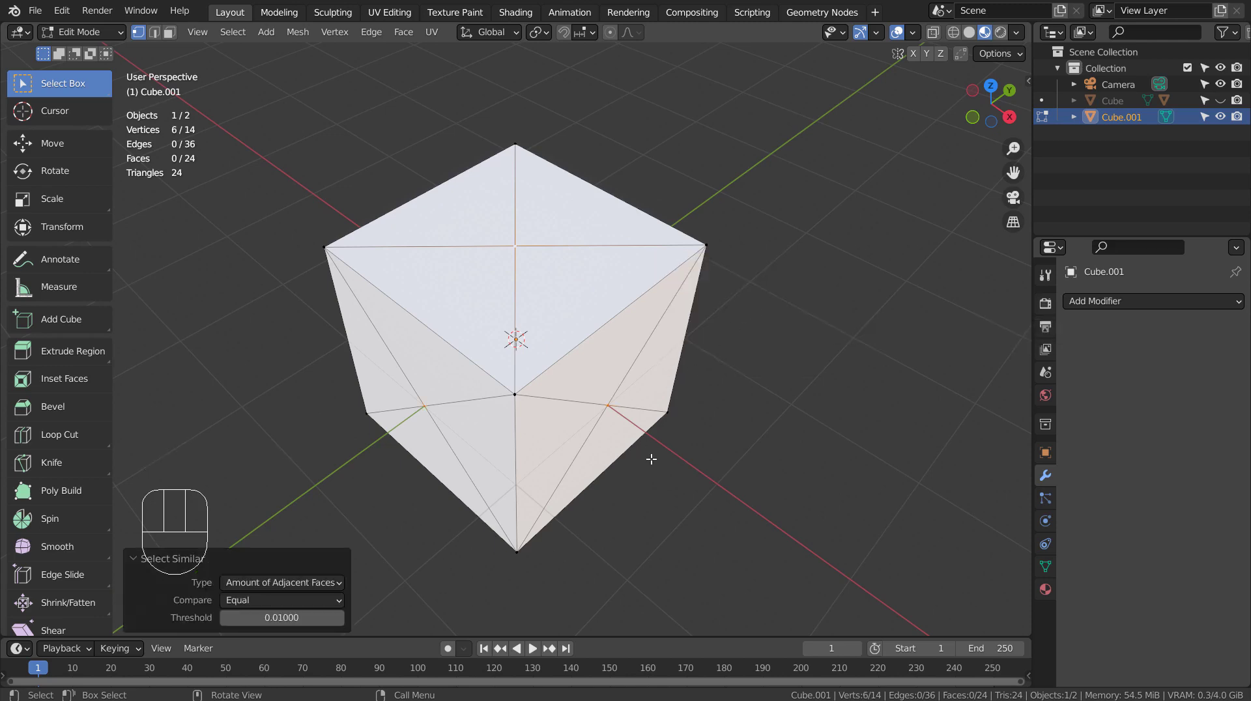
Step: Scale the centre vertices outward about 2.08× into a spiky star and leave Edit Mode
key("shift+z")
mouse_move(651, 481)
middle_mouse_down()
mouse_move(695, 408)
mouse_move(782, 366)
mouse_move(747, 408)
mouse_move(722, 414)
middle_mouse_up()
key("s")
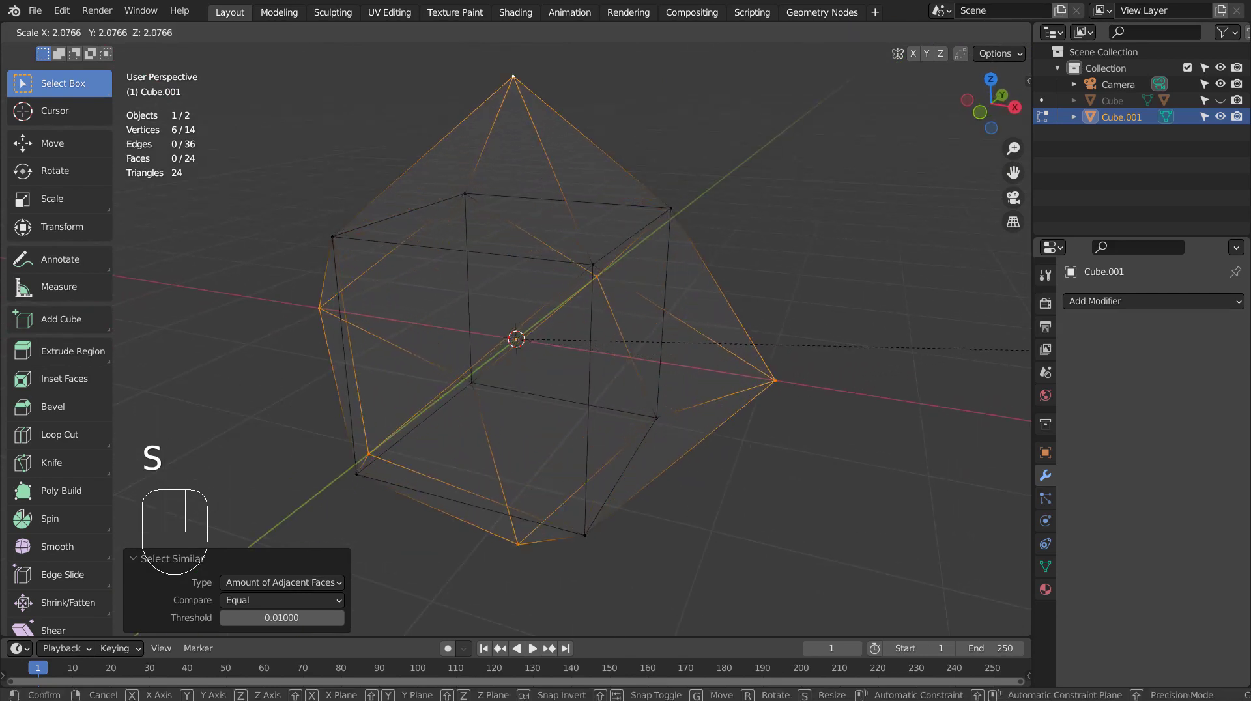
key("Return")
key("Tab")
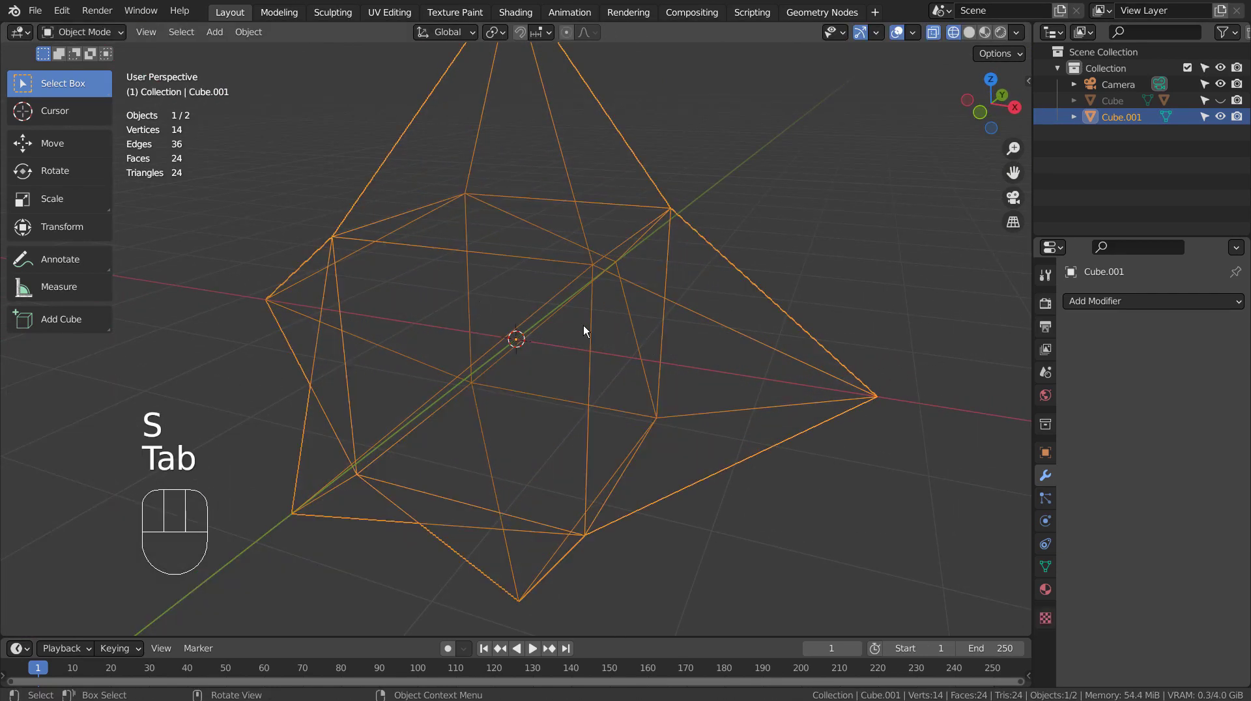
scroll(685, 349, "down", 4)
middle_click_drag(640, 519, 598, 522)
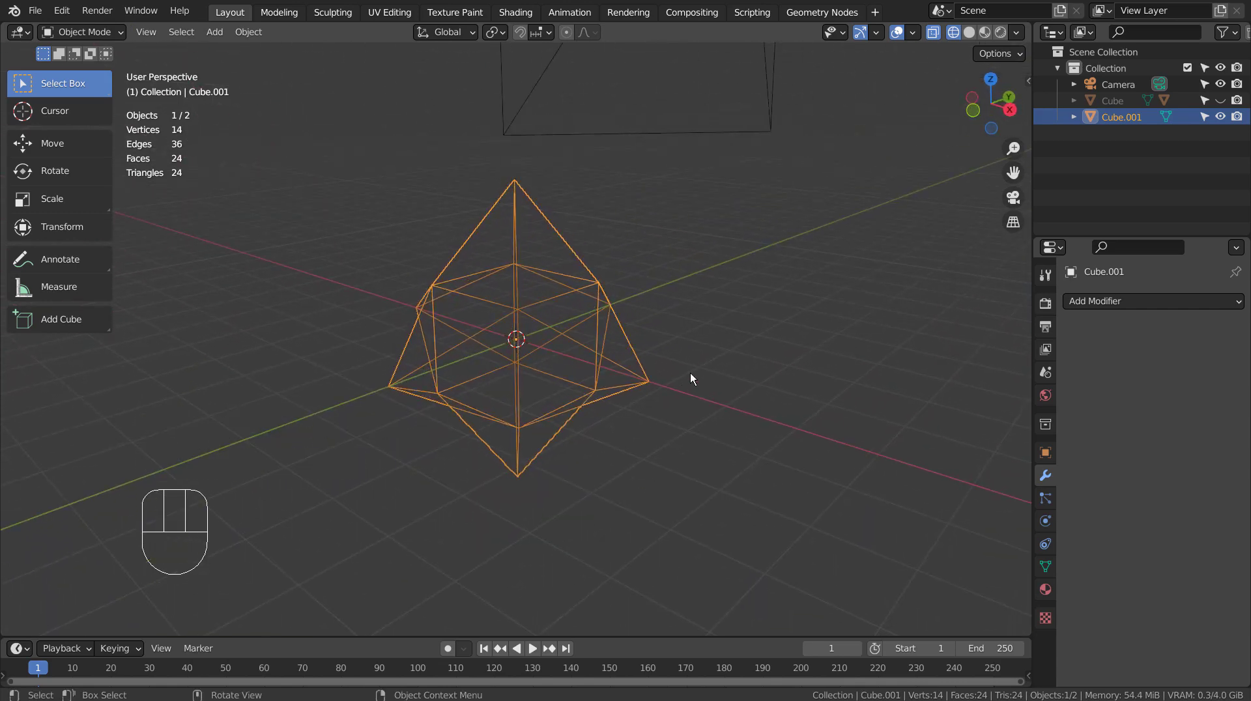
middle_click_drag(701, 358, 763, 334)
Step: Add a UV sphere with 3 segments and shrink it to 0.158 scale
key("shift+a")
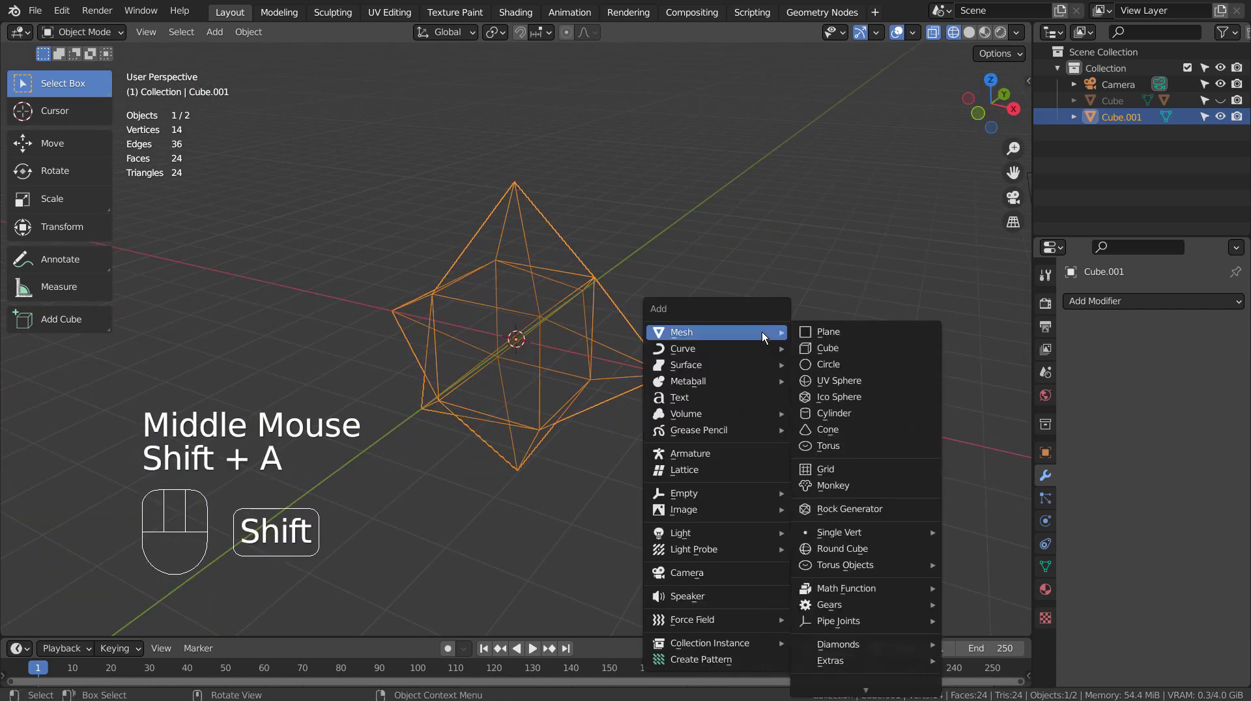
left_click(820, 380)
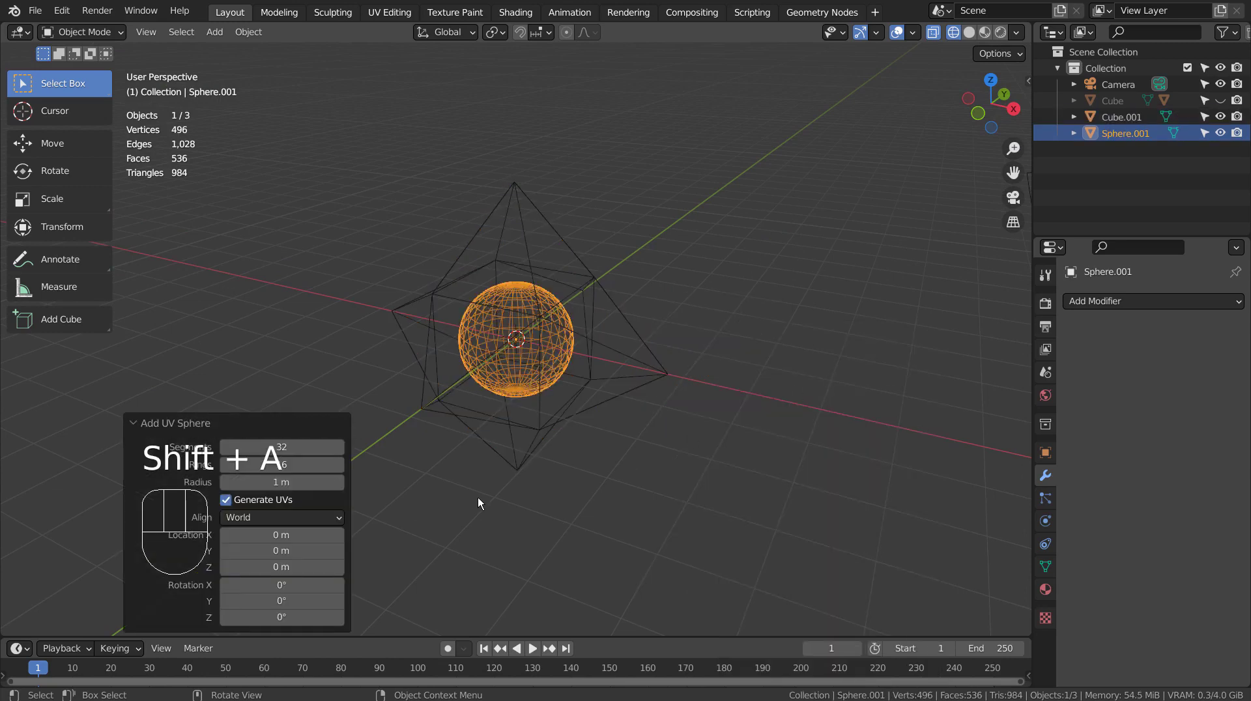
left_click_drag(281, 447, 569, 366)
key("s")
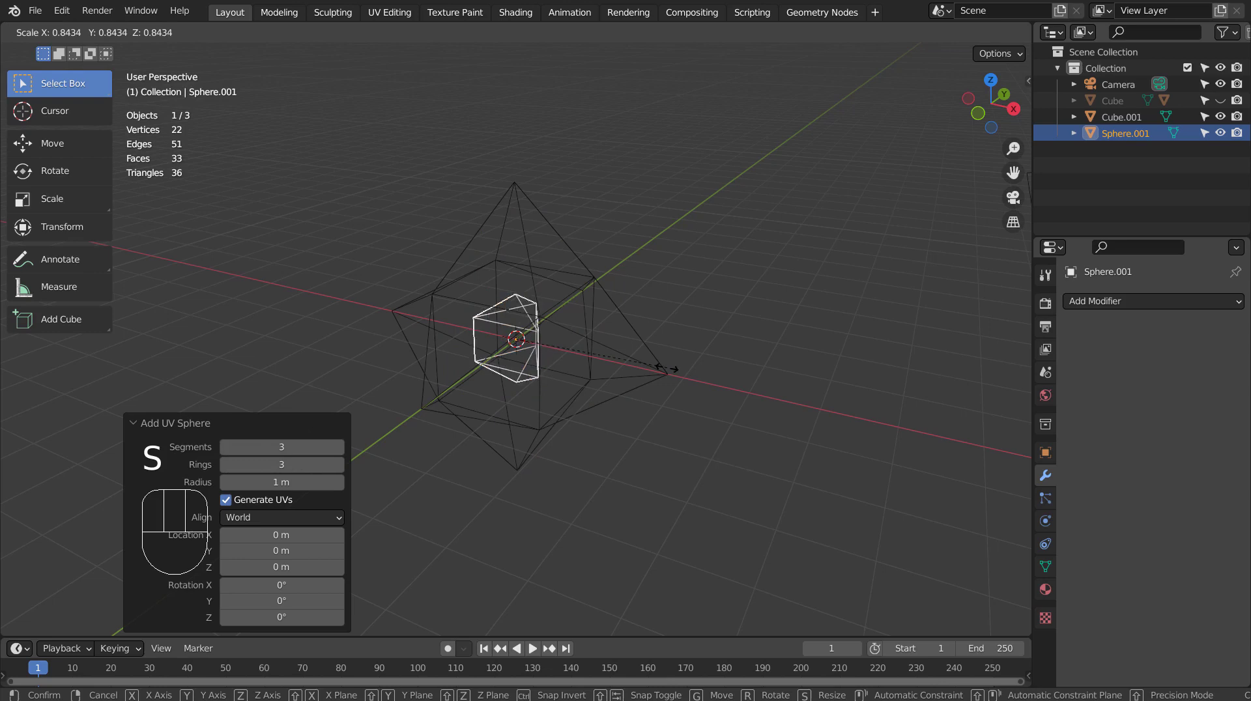
left_click(583, 345)
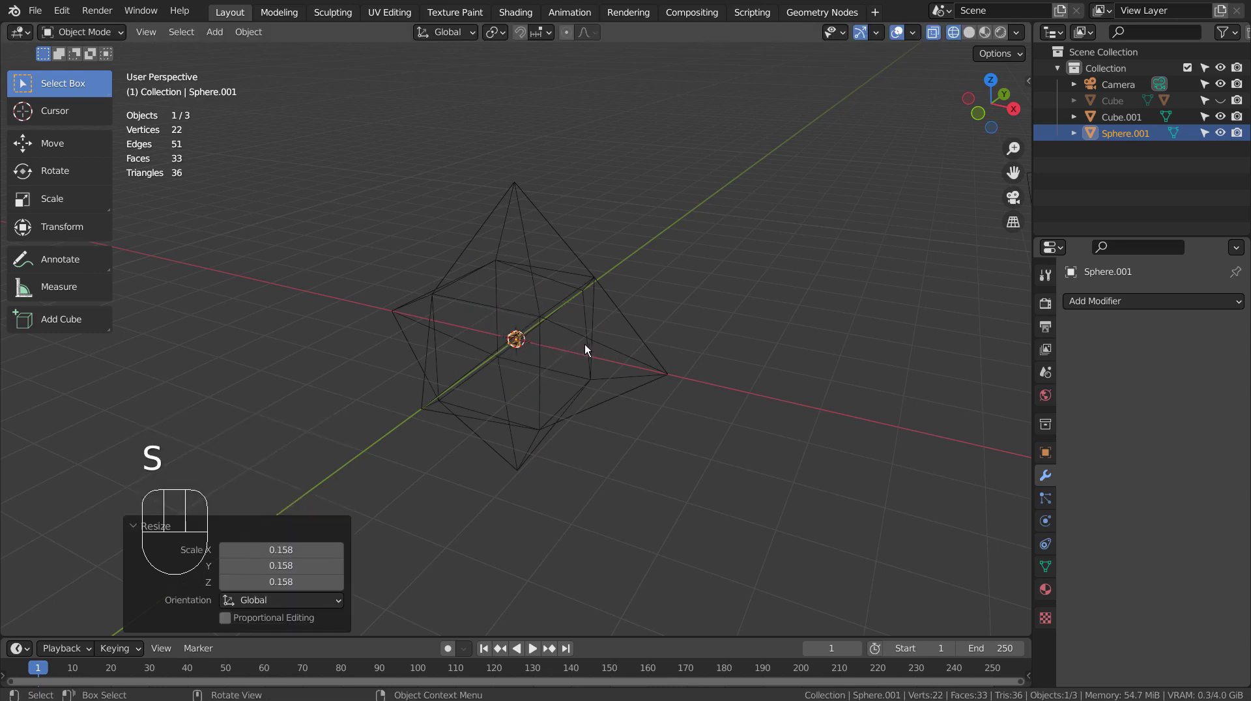
Step: Parent Sphere.001 to Cube.001, then reselect the sphere alone to view its materials
left_click(590, 338, "shift")
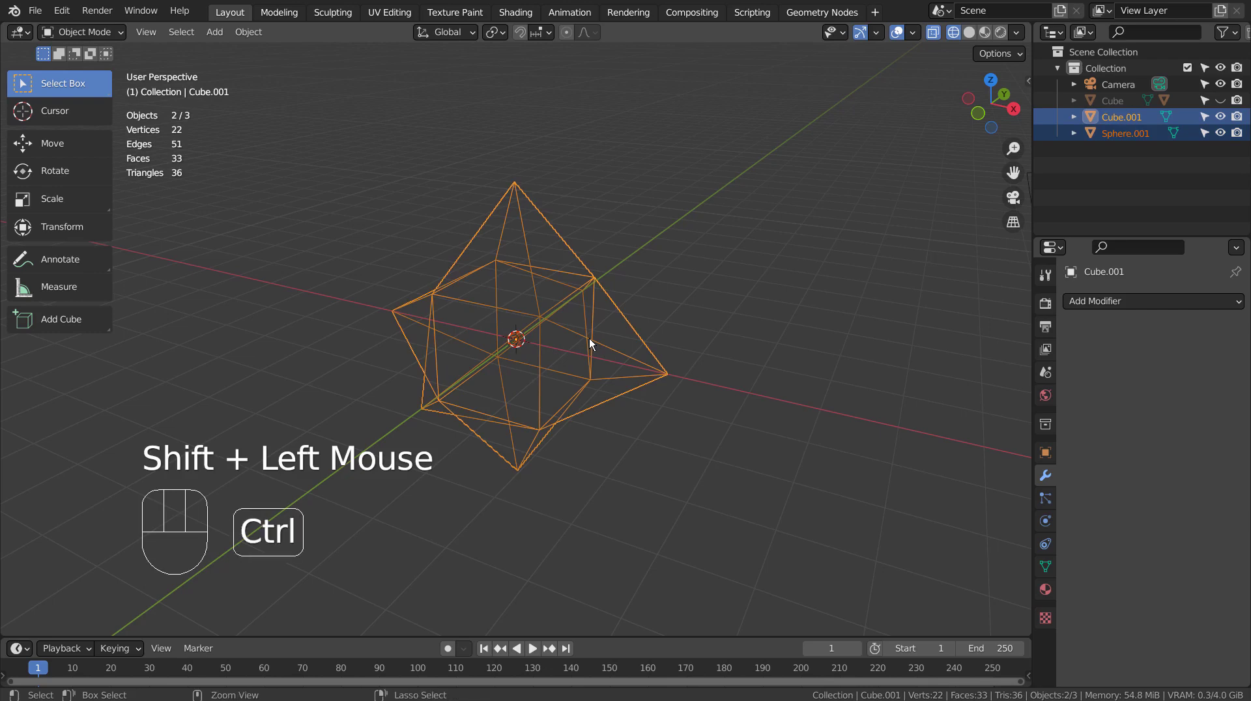
key("ctrl+p")
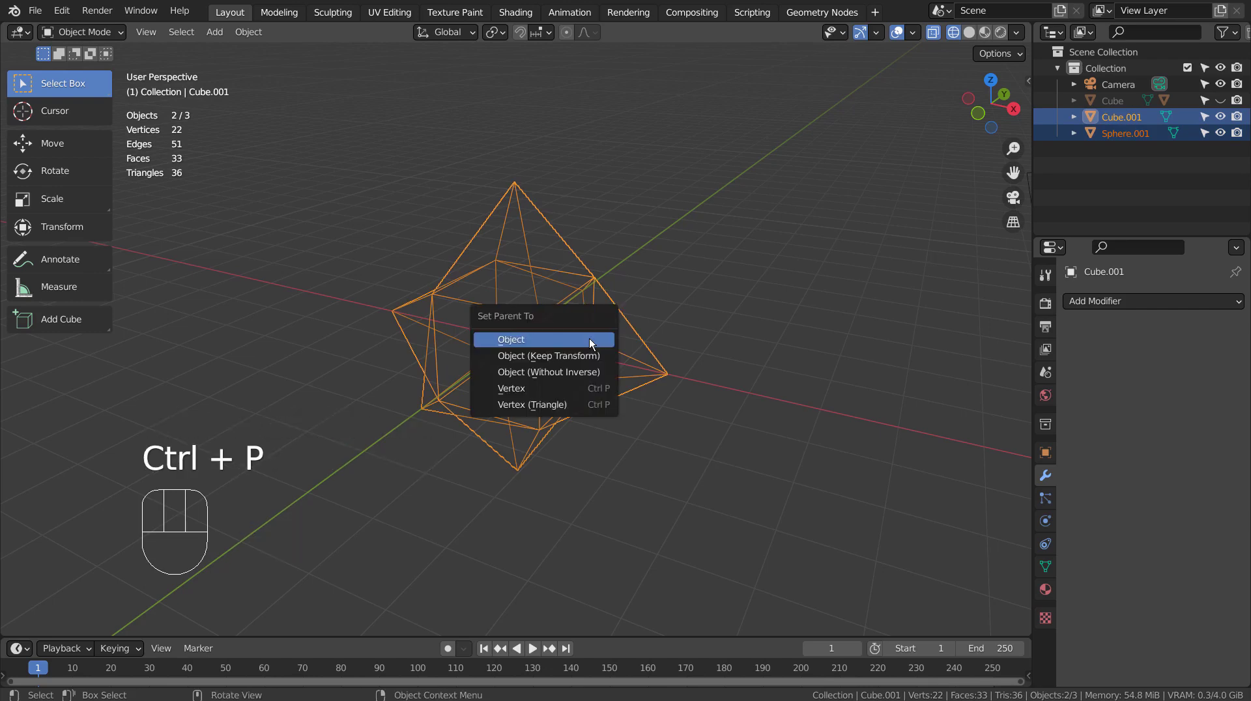
left_click(589, 339)
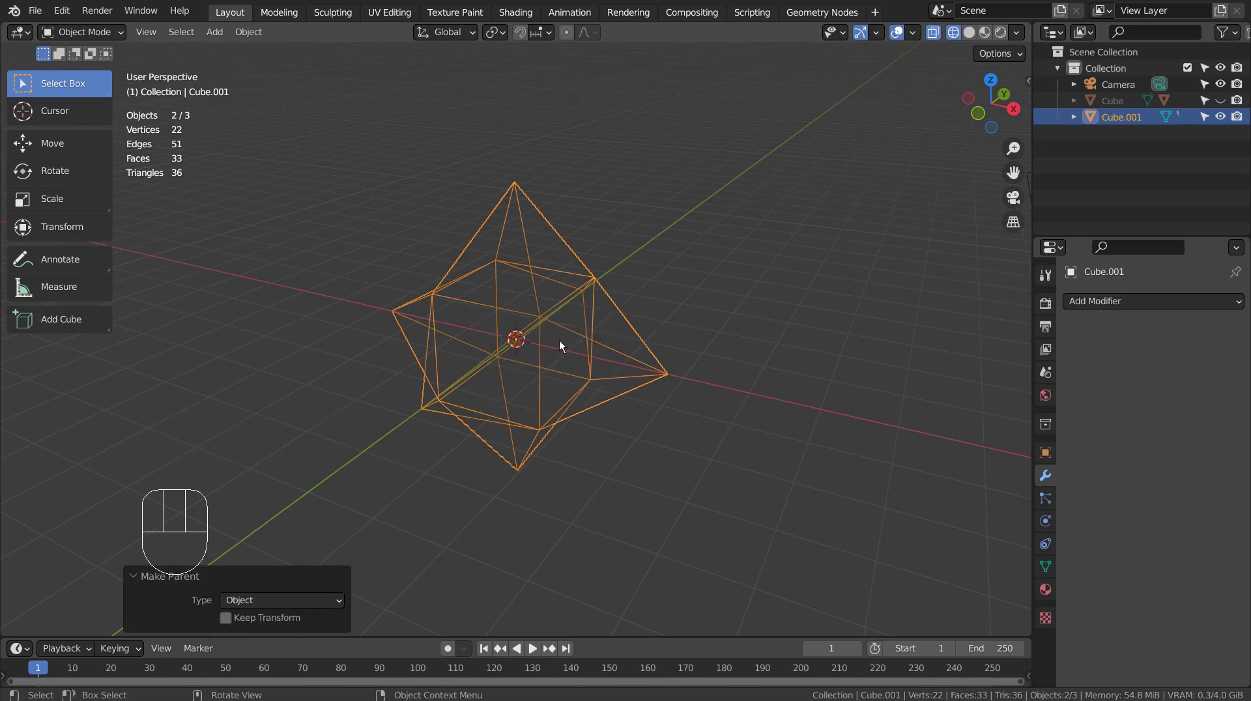
left_click(523, 337)
left_click(523, 337)
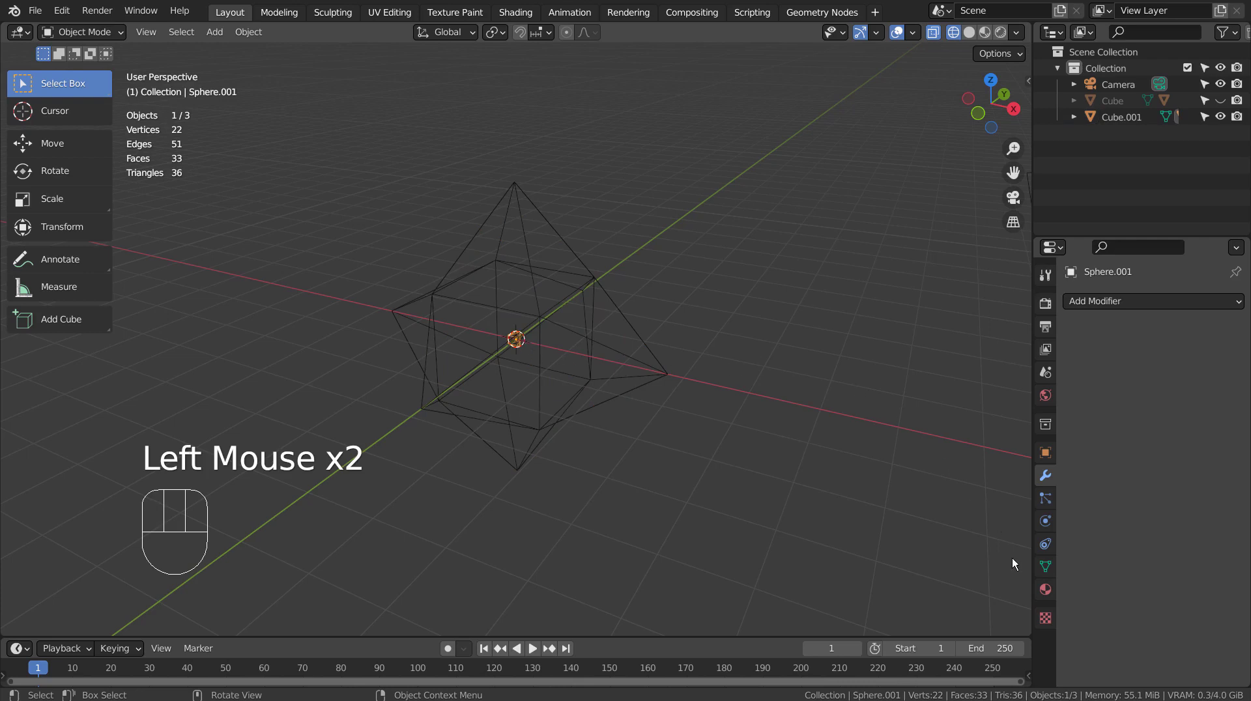
left_click(1044, 590)
Step: Assign Material.001 to the sphere and inspect its node tree in the Shading workspace
left_click_drag(1072, 370, 945, 411)
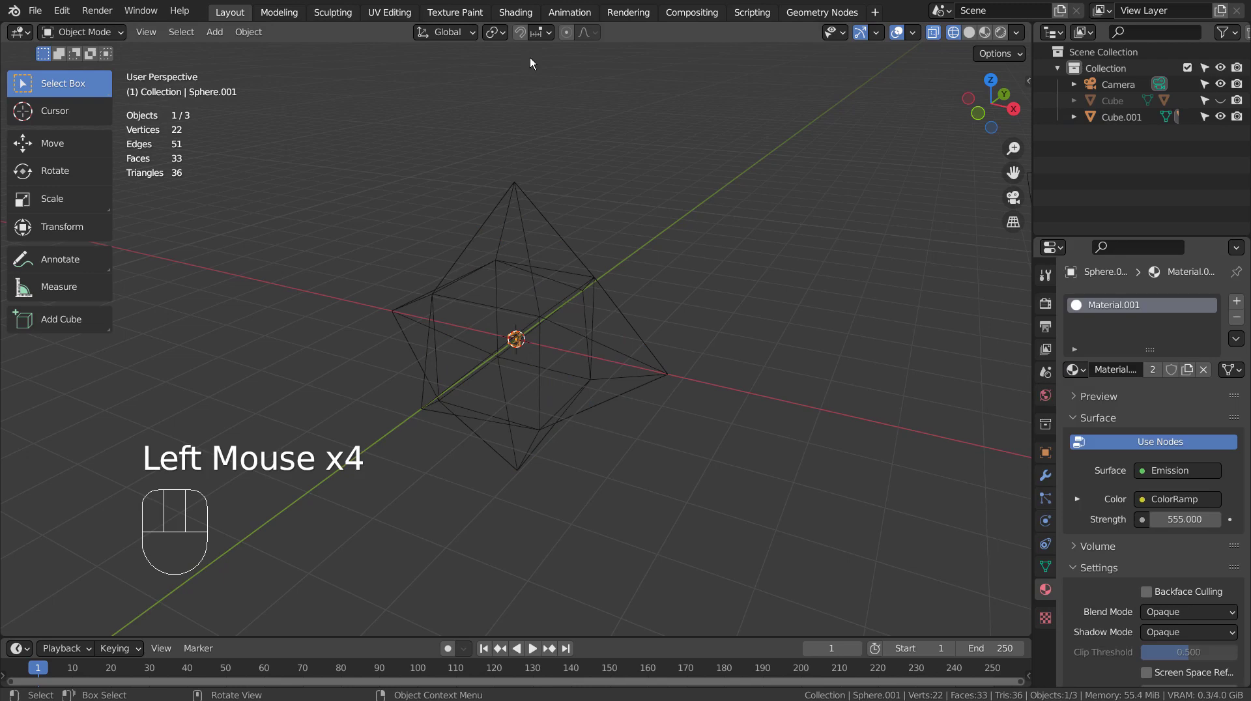
left_click(515, 12)
key("ctrl+space")
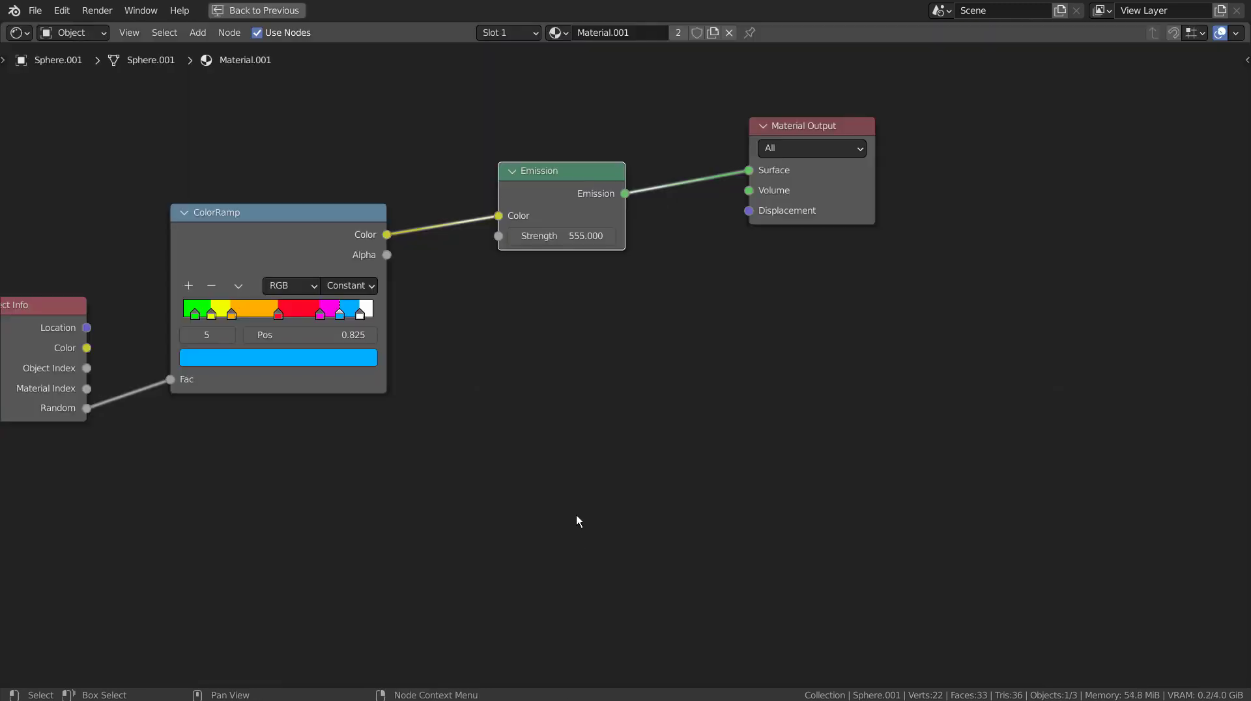
scroll(512, 399, "up", 1)
middle_click_drag(510, 396, 705, 482)
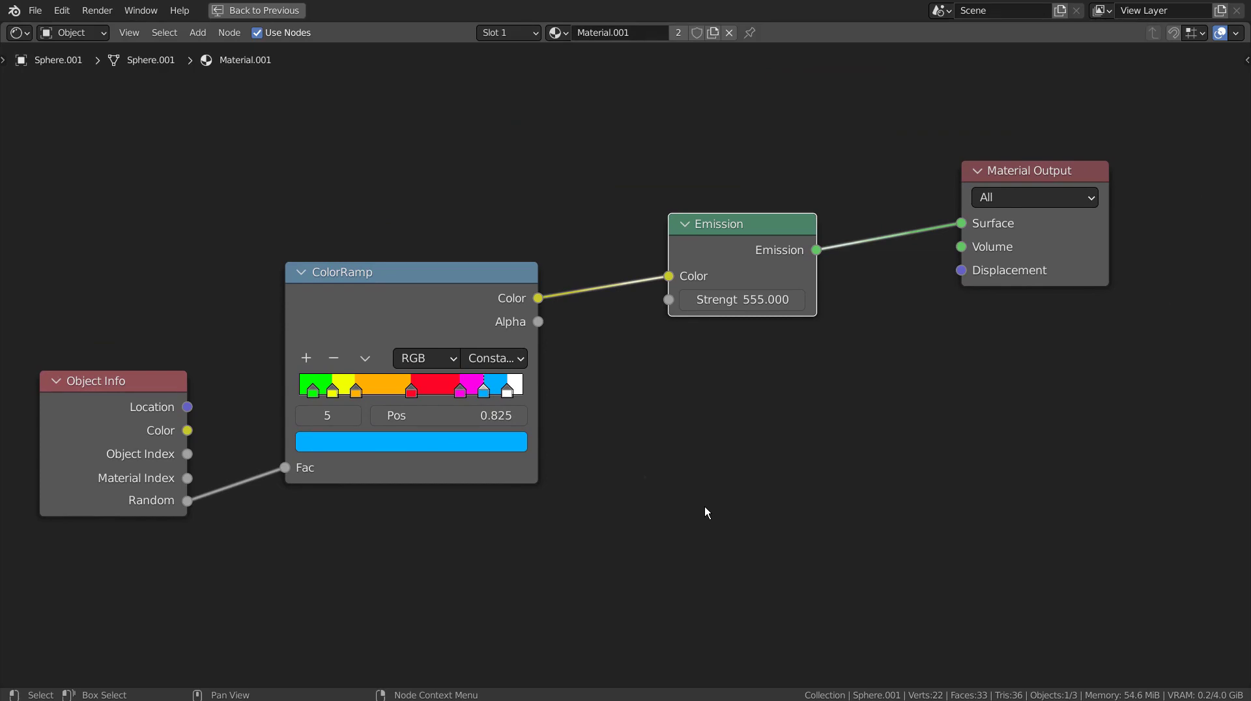
Step: Restore the Shading layout and check the Eevee render settings: Bloom on, 128 samples
key("ctrl")
key("ctrl+space")
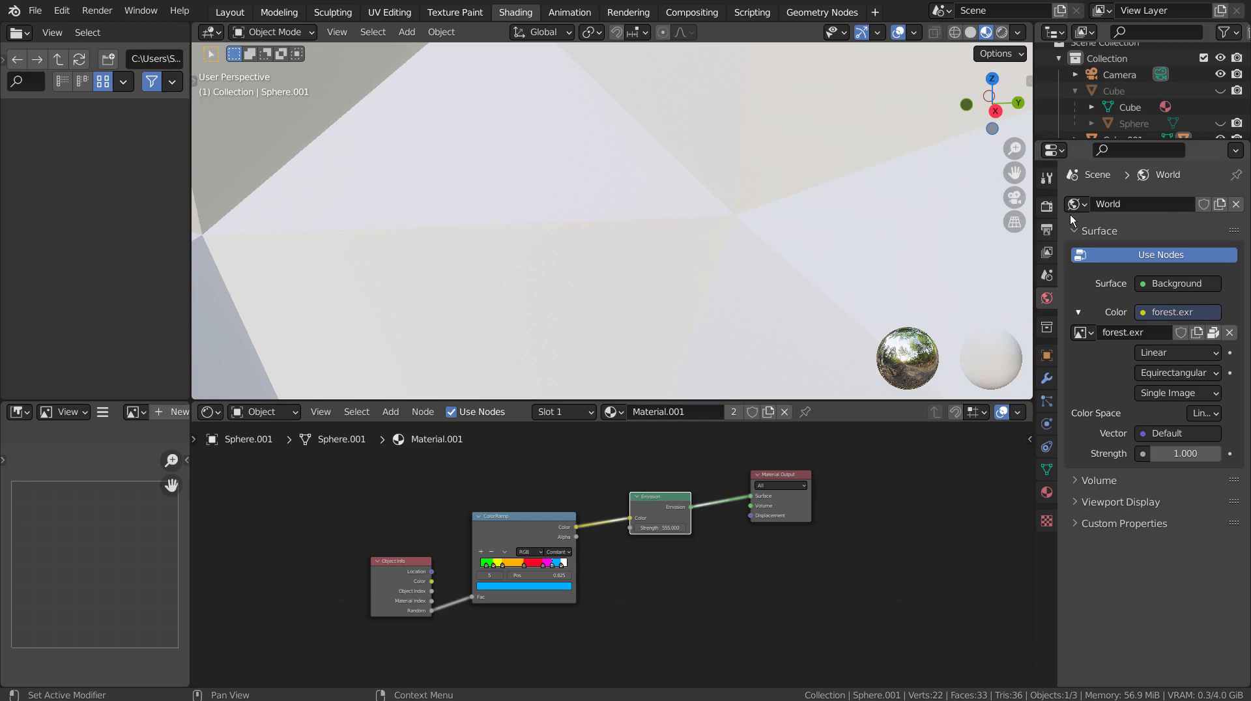
left_click(1046, 206)
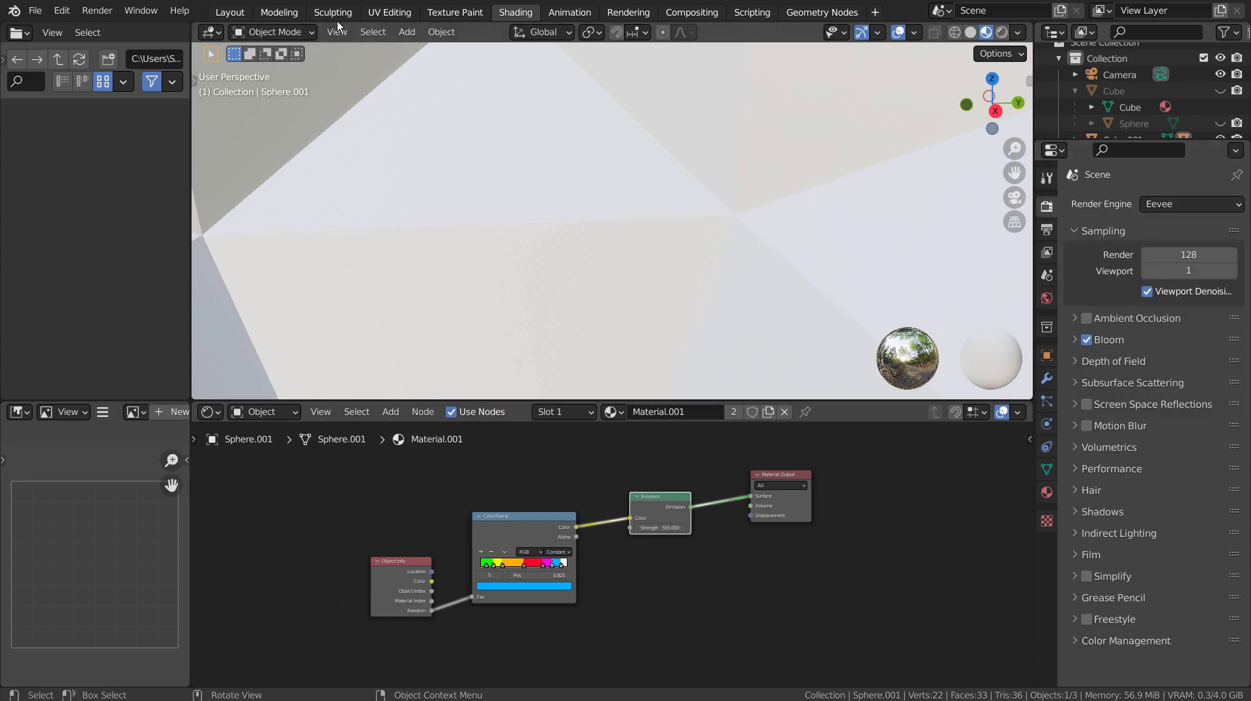
Step: Return to Layout in Material Preview, hide Sphere.001 under Cube.001, and select Cube.001
left_click(230, 13)
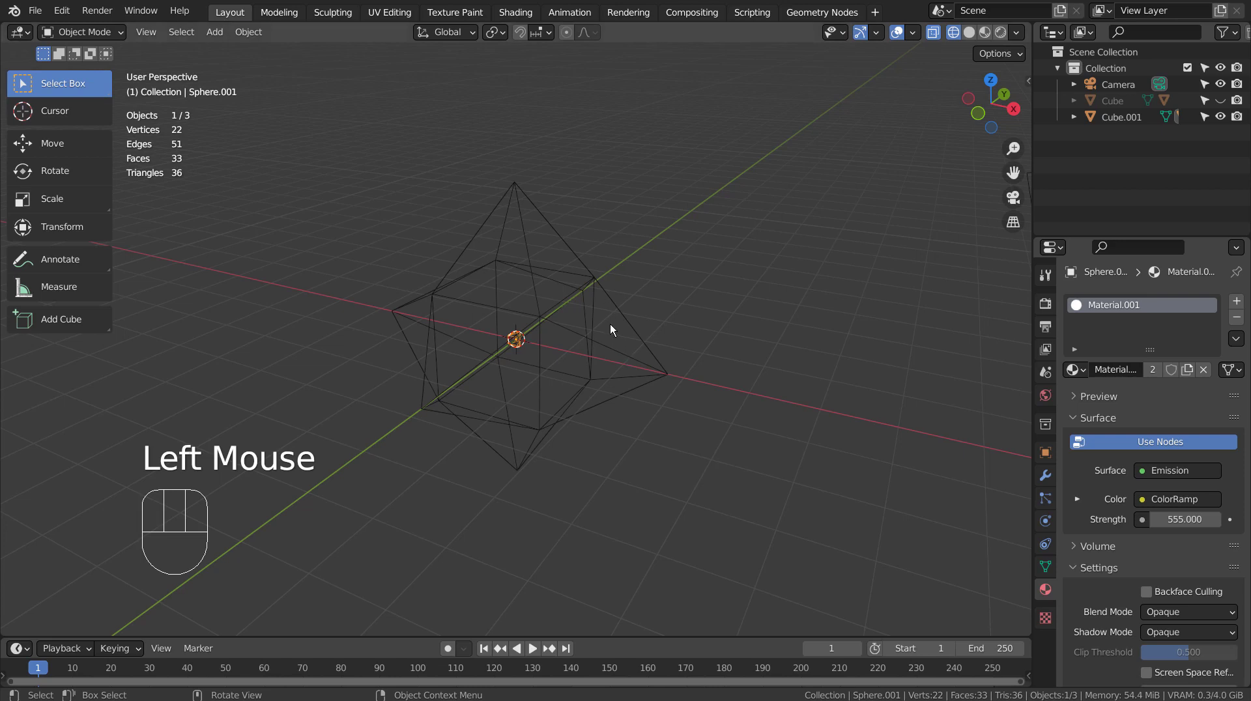
left_click(987, 33)
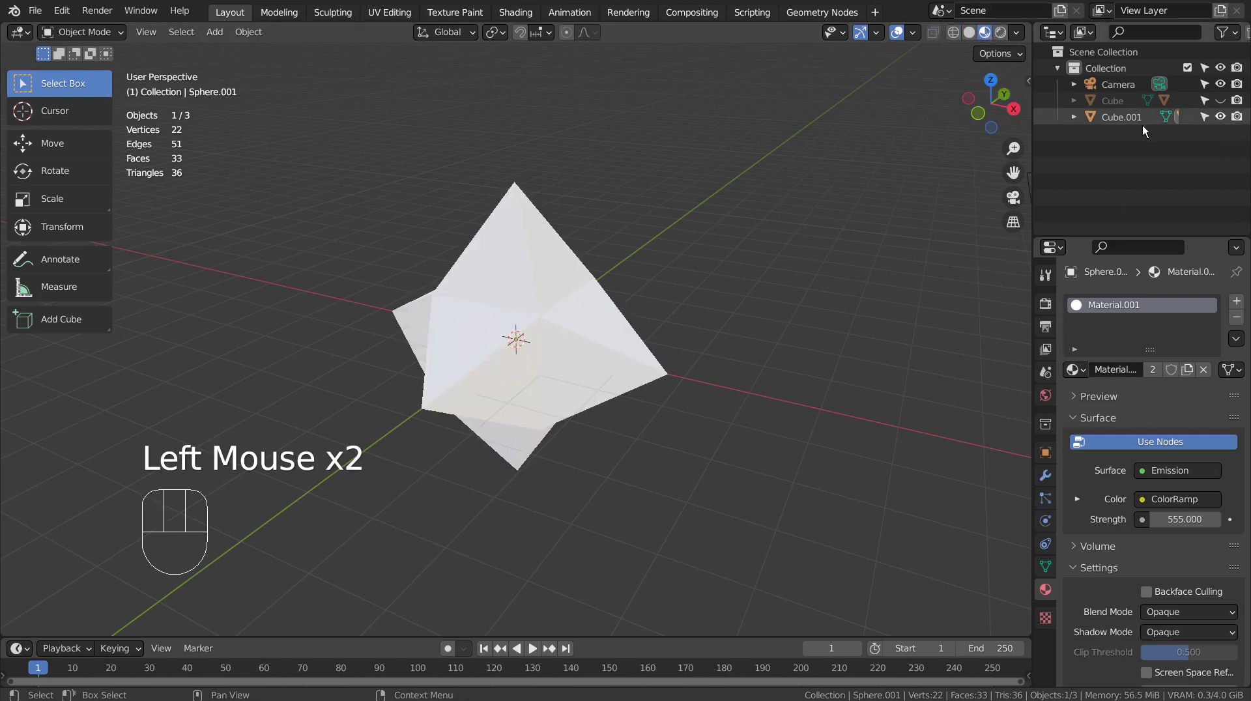
left_click(1087, 117)
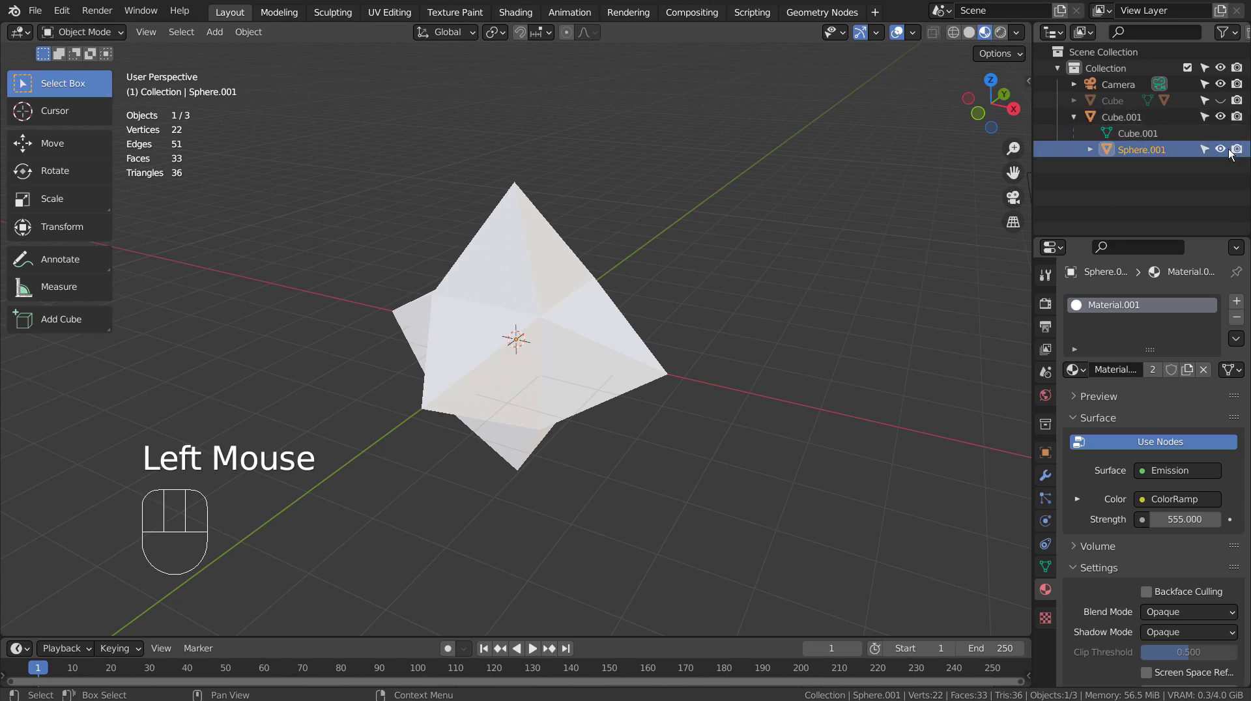
left_click(1220, 149)
left_click(1074, 117)
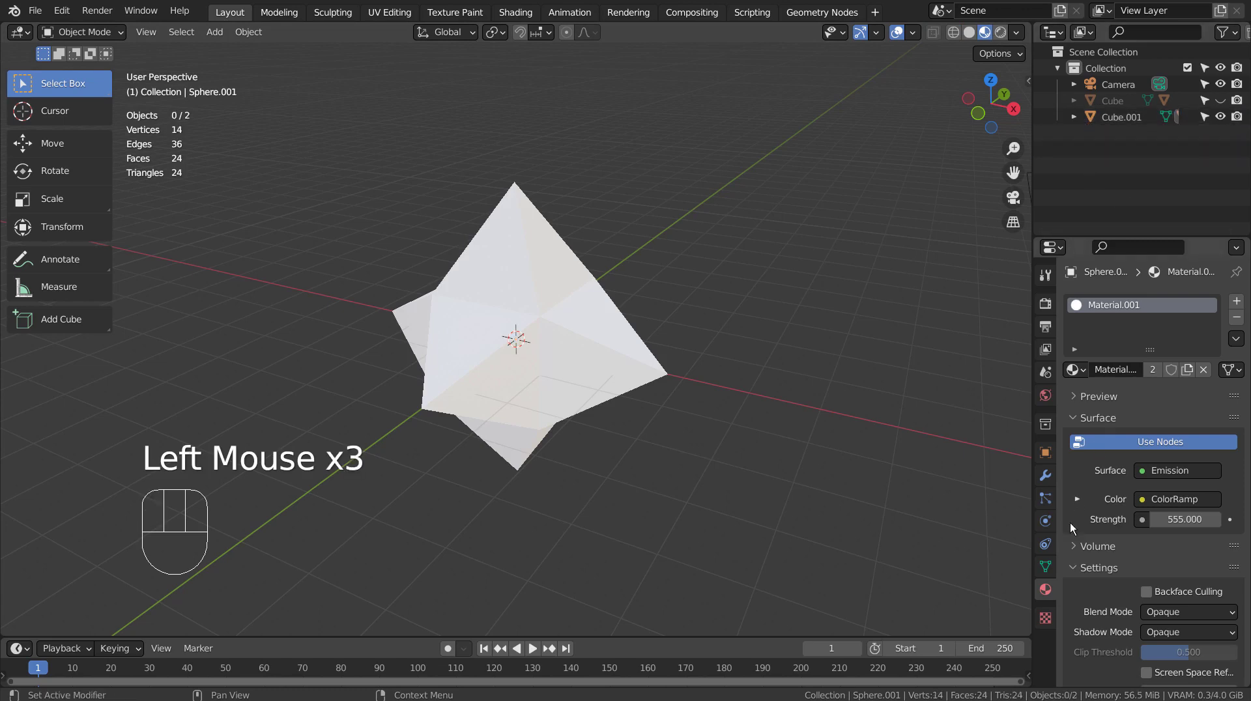
left_click(1046, 452)
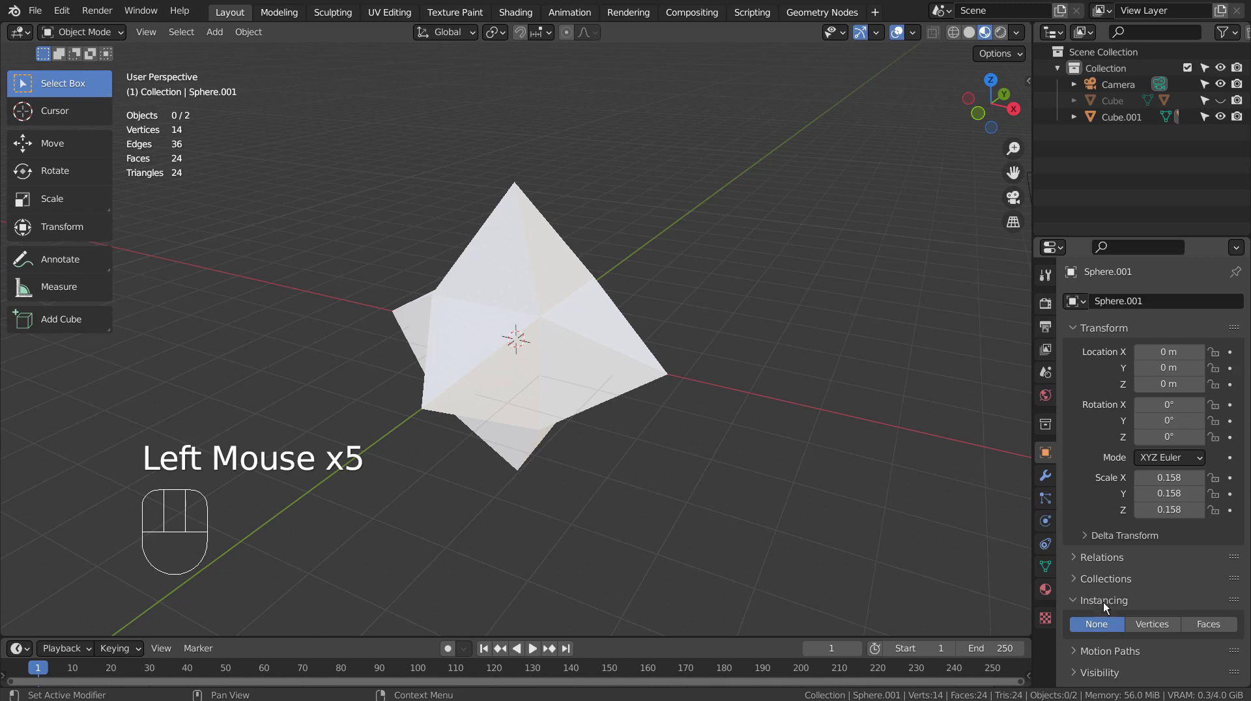
left_click(634, 386)
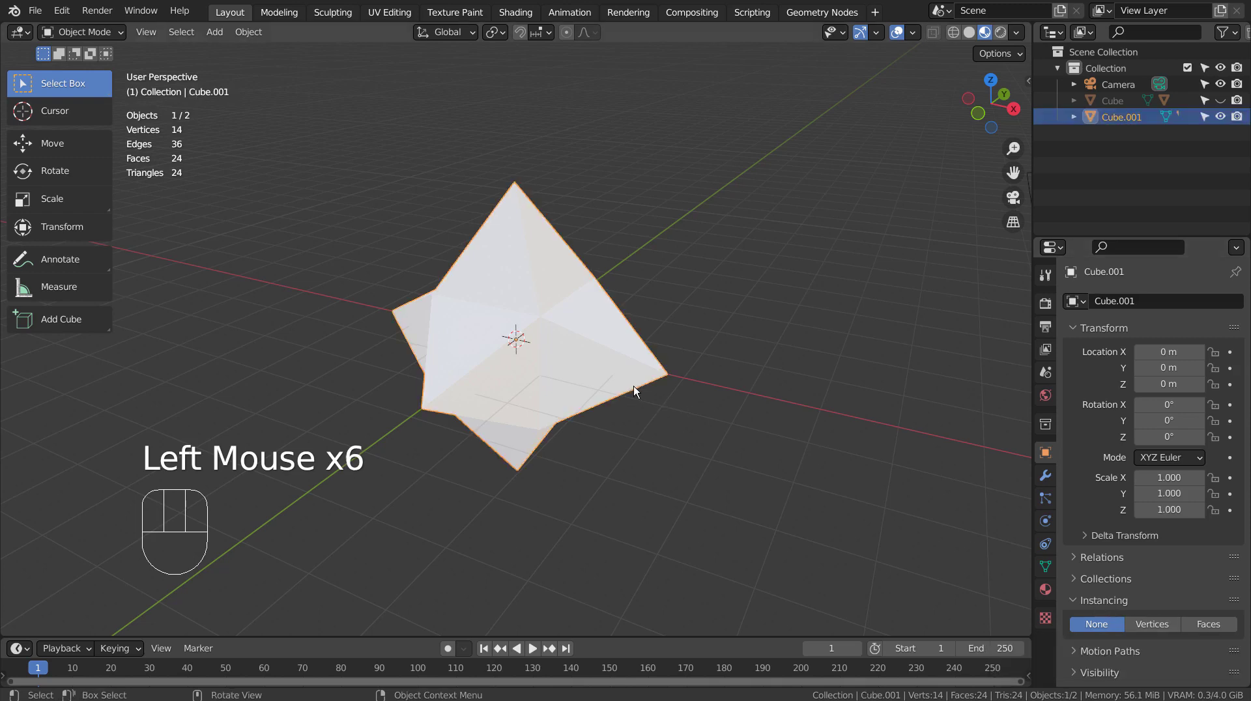
Step: Add a Wireframe modifier (0.02 m thickness) to Cube.001
left_click(1046, 475)
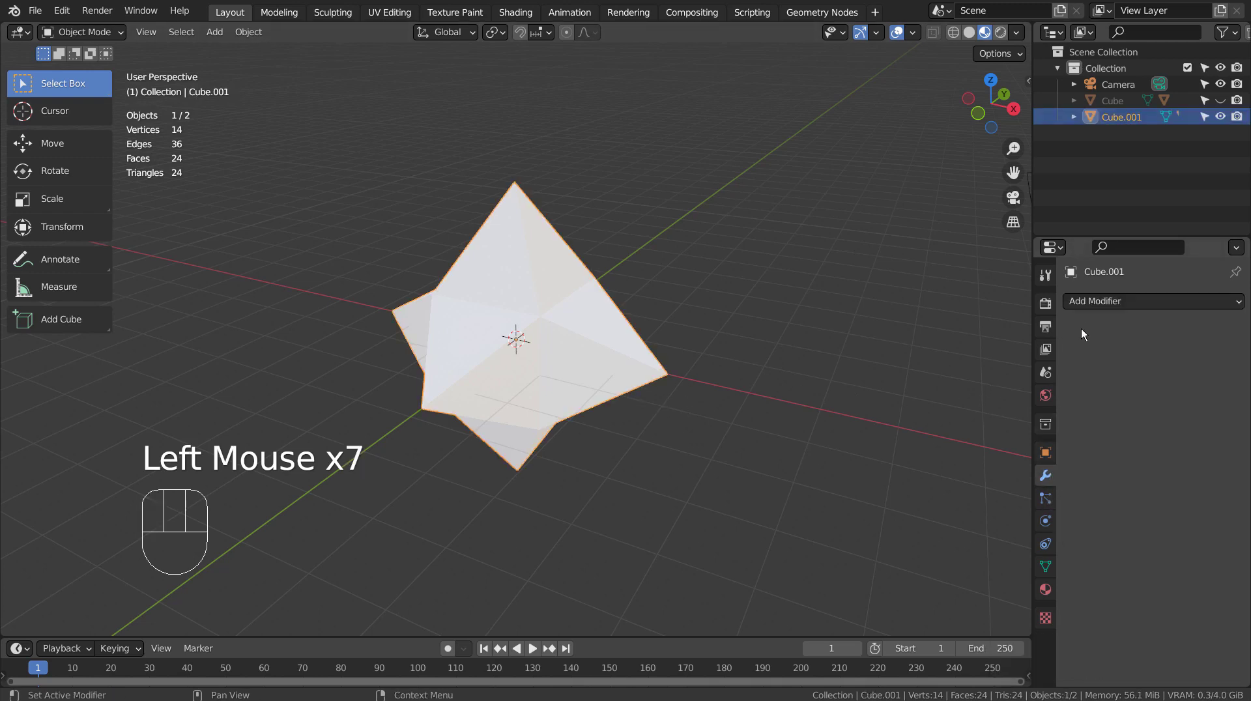
left_click(1115, 301)
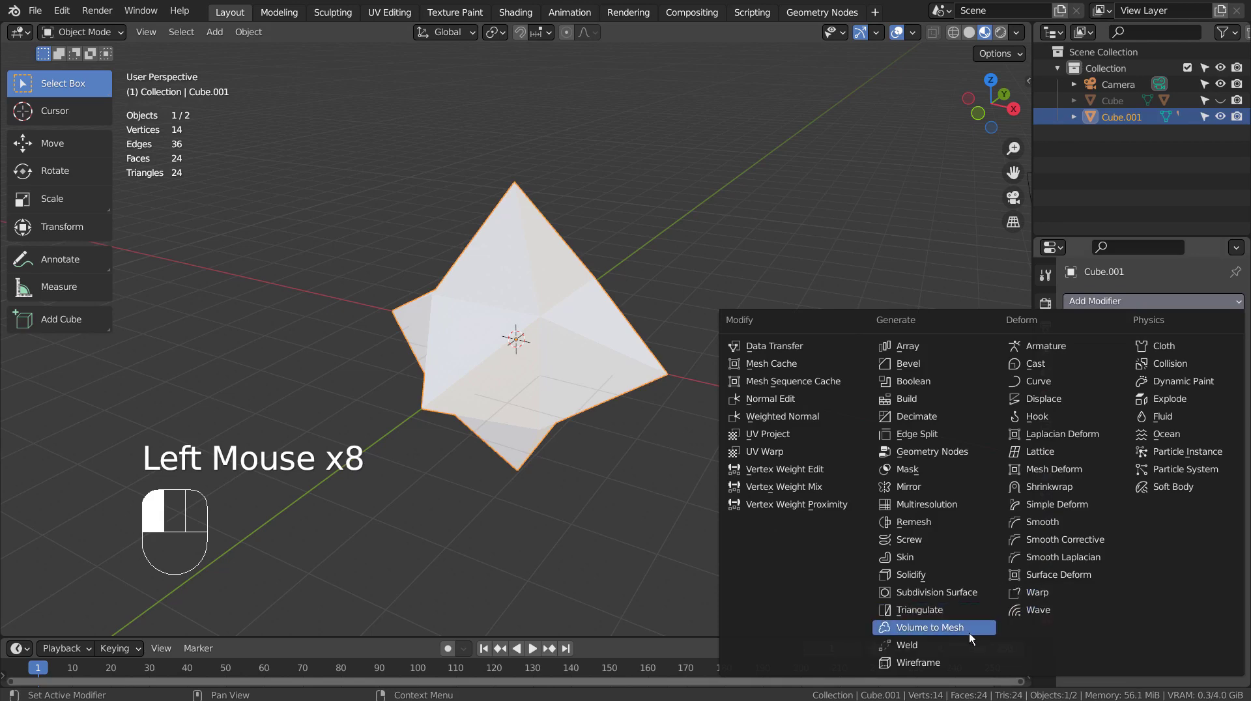
left_click(961, 662)
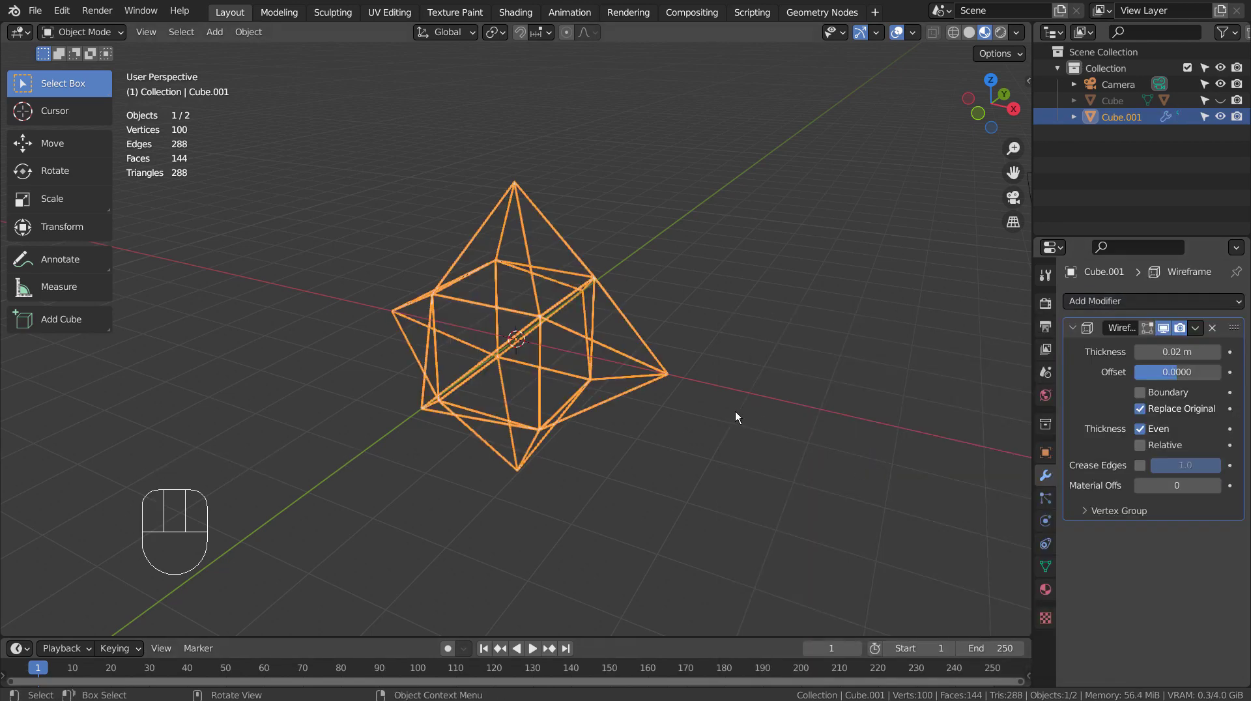
middle_click_drag(690, 468, 657, 451)
scroll(687, 418, "up", 2)
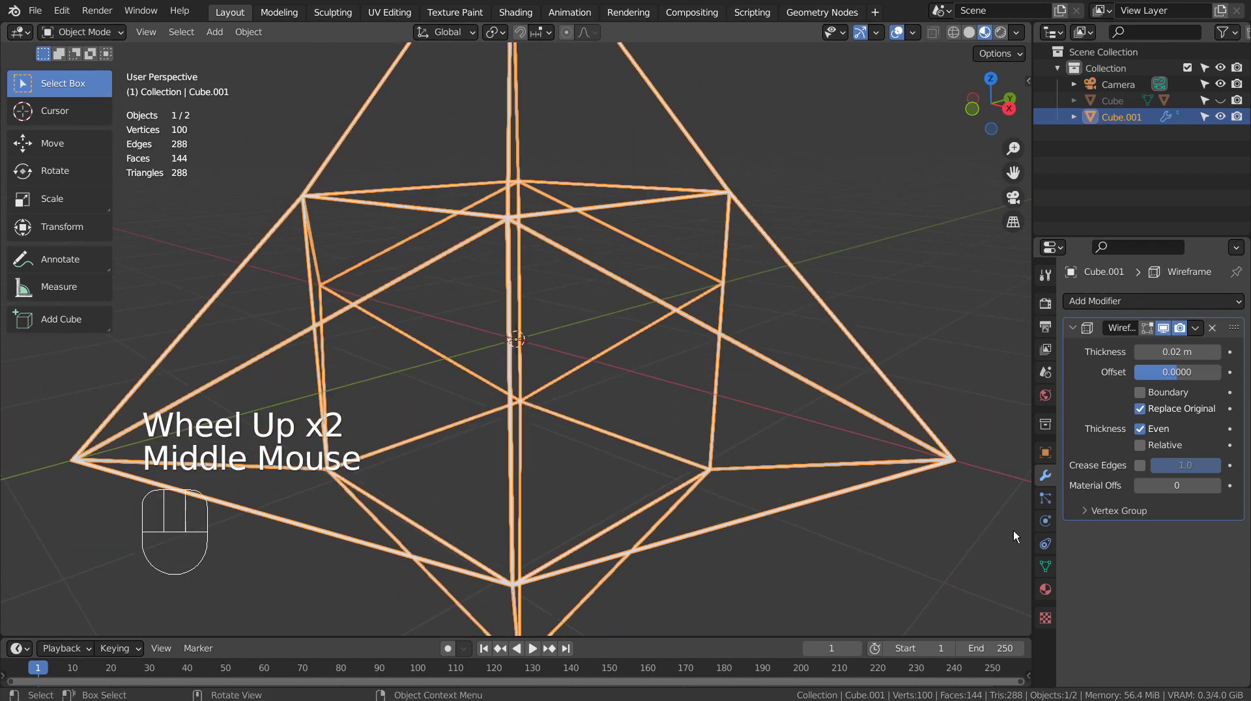
Step: Set Cube.001's instancing to Vertices so a glowing sphere sits on every vertex
left_click(1045, 452)
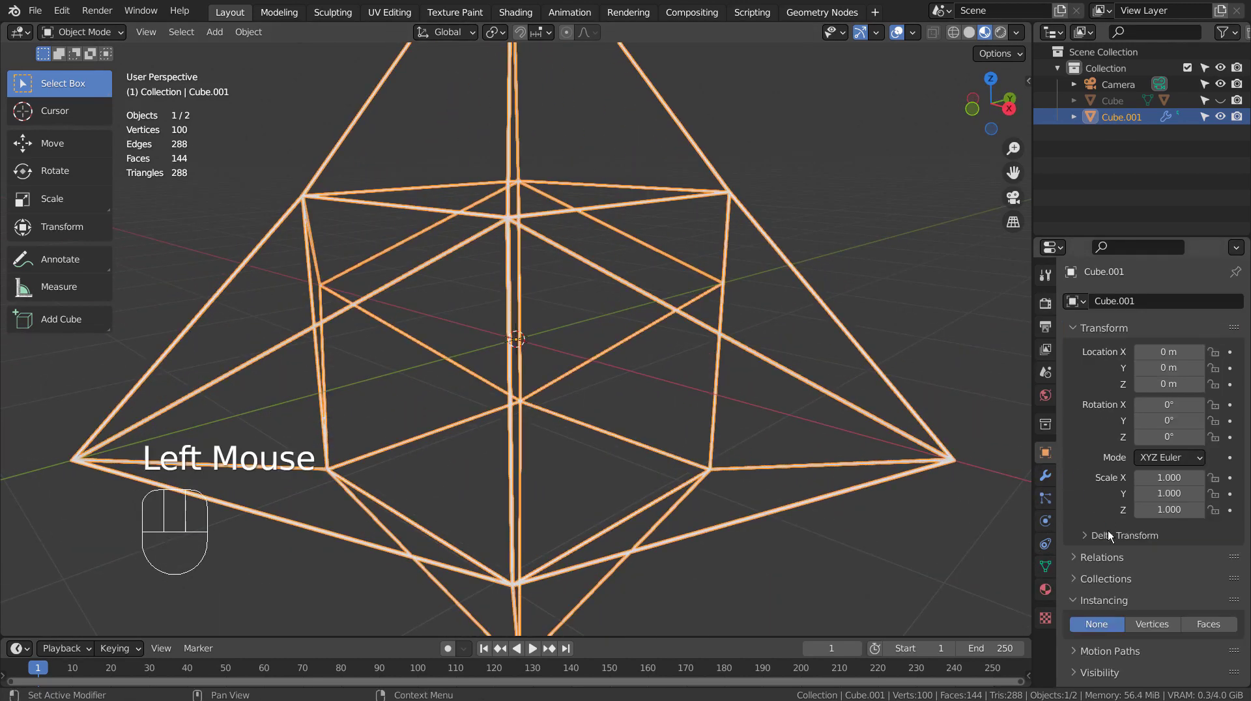
left_click(1153, 623)
scroll(867, 480, "down", 5)
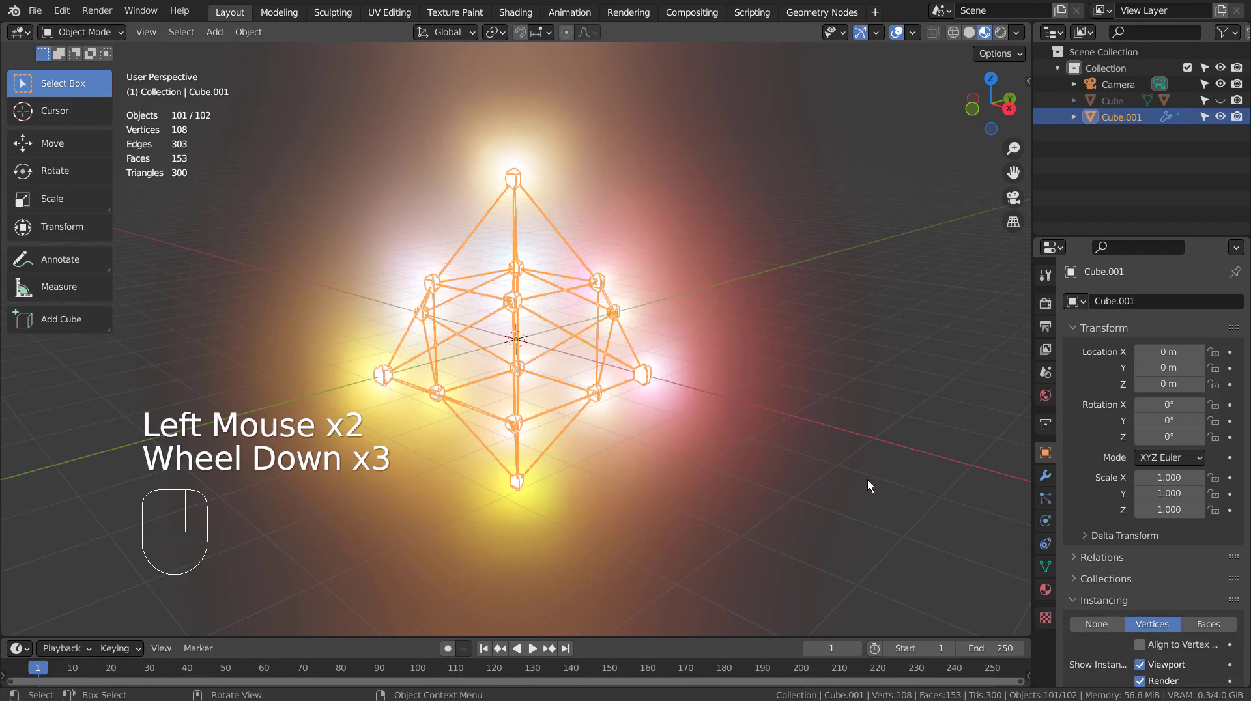
scroll(687, 461, "up", 3)
middle_click_drag(685, 460, 739, 448)
Step: Unhide Sphere.001 and scale it down to 0.033
left_click(1074, 117)
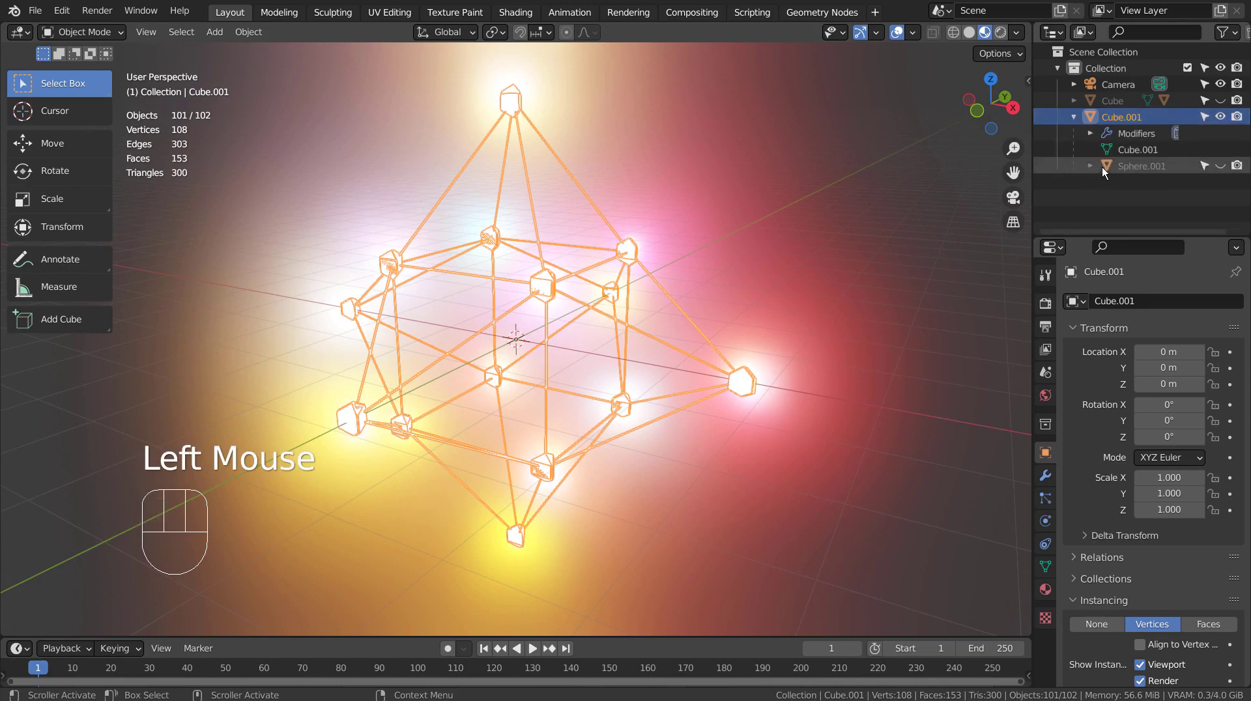
left_click(1172, 166)
left_click(1217, 166)
left_click(1133, 168)
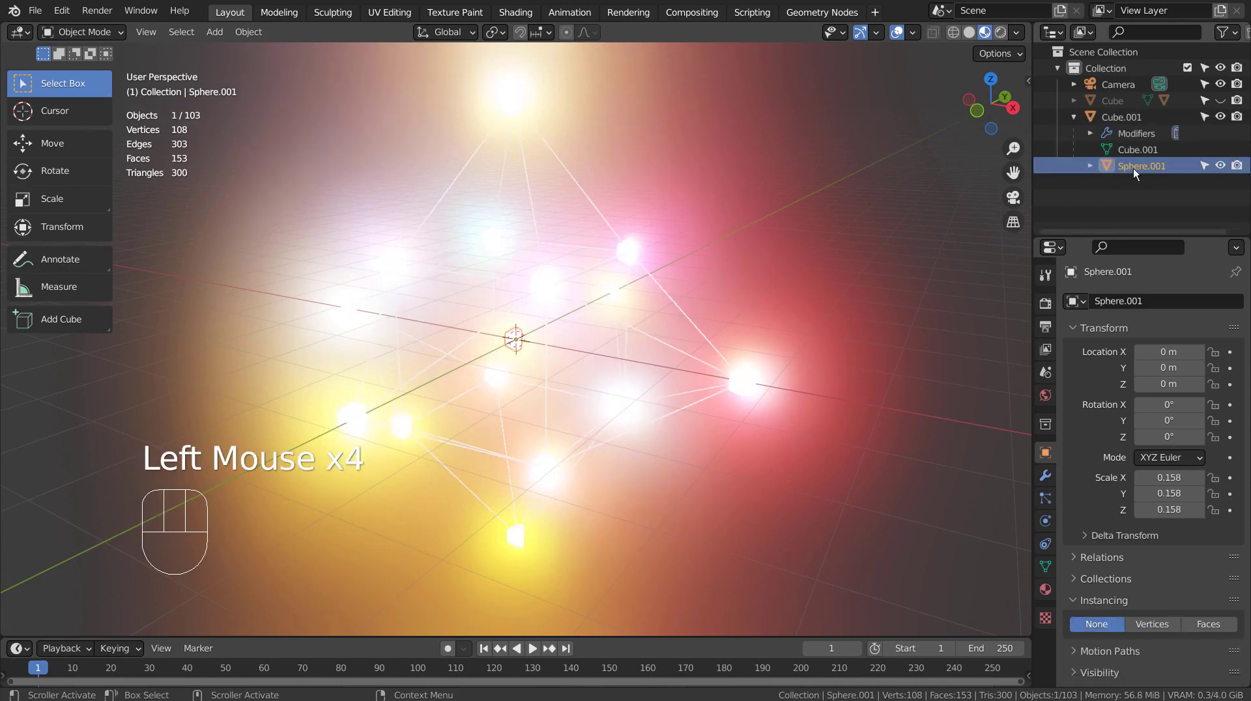
left_click(1133, 168)
key("s")
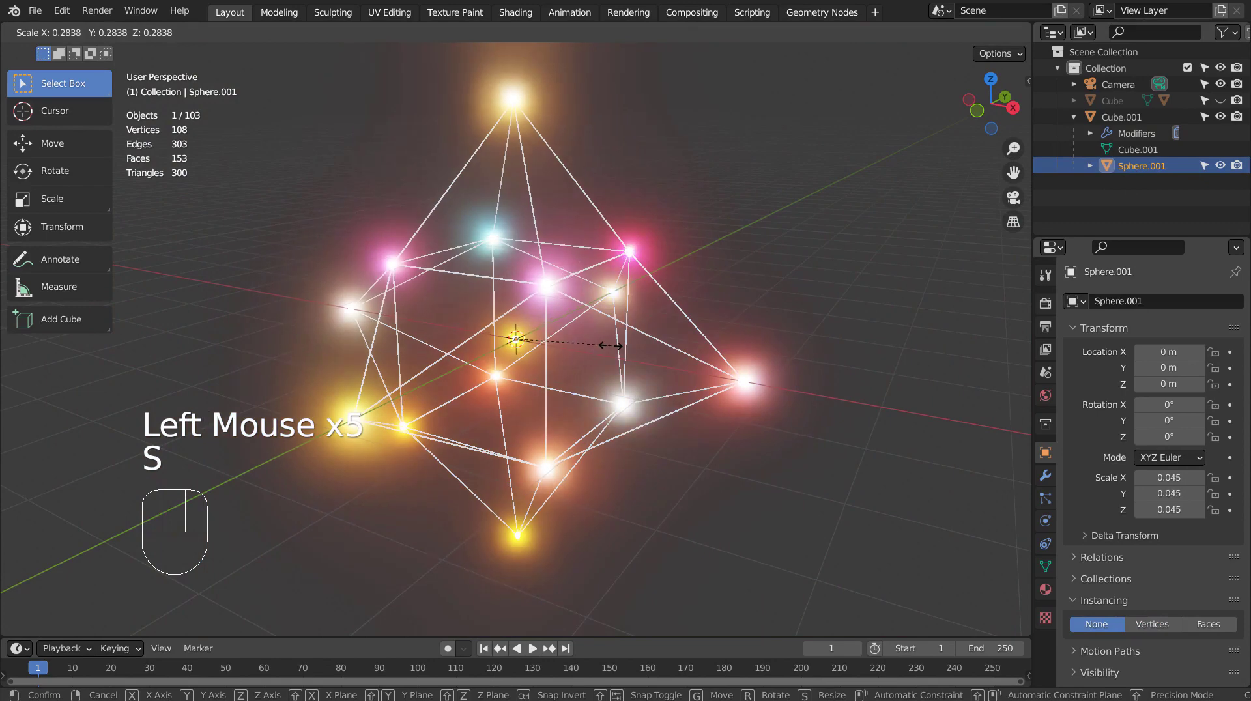
left_click(585, 345)
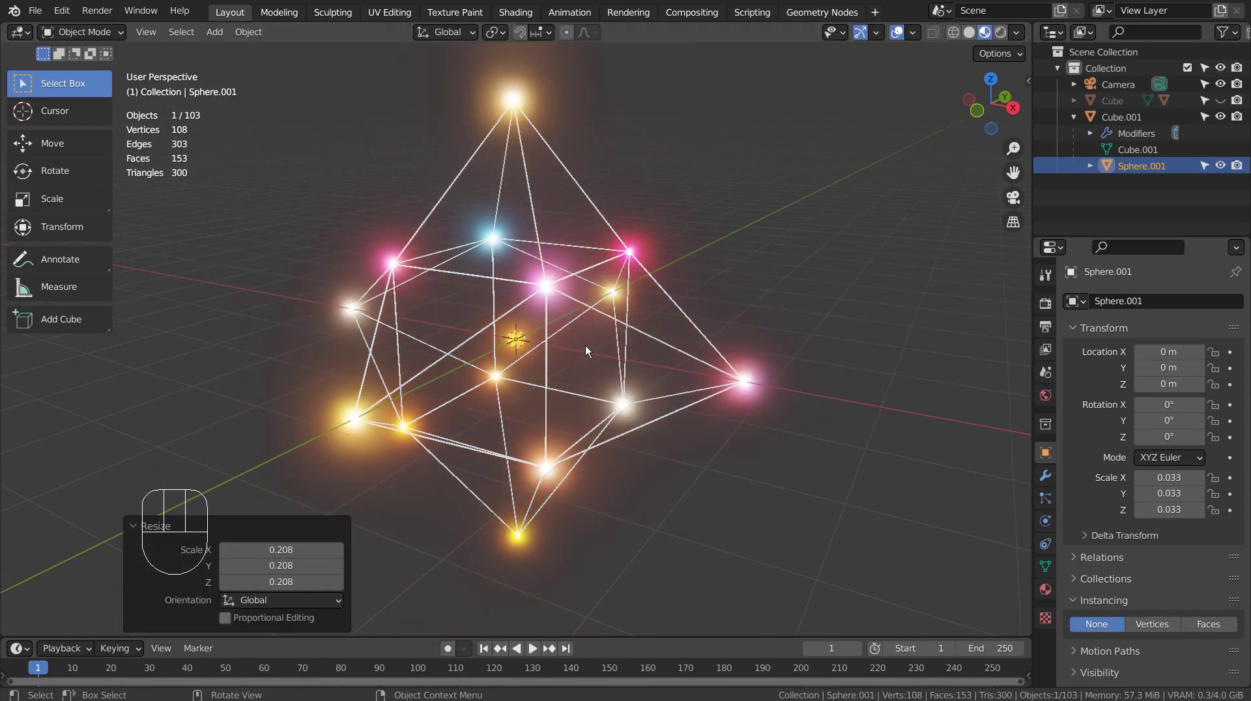
key("Tab")
key("Tab")
middle_click_drag(653, 391, 691, 414)
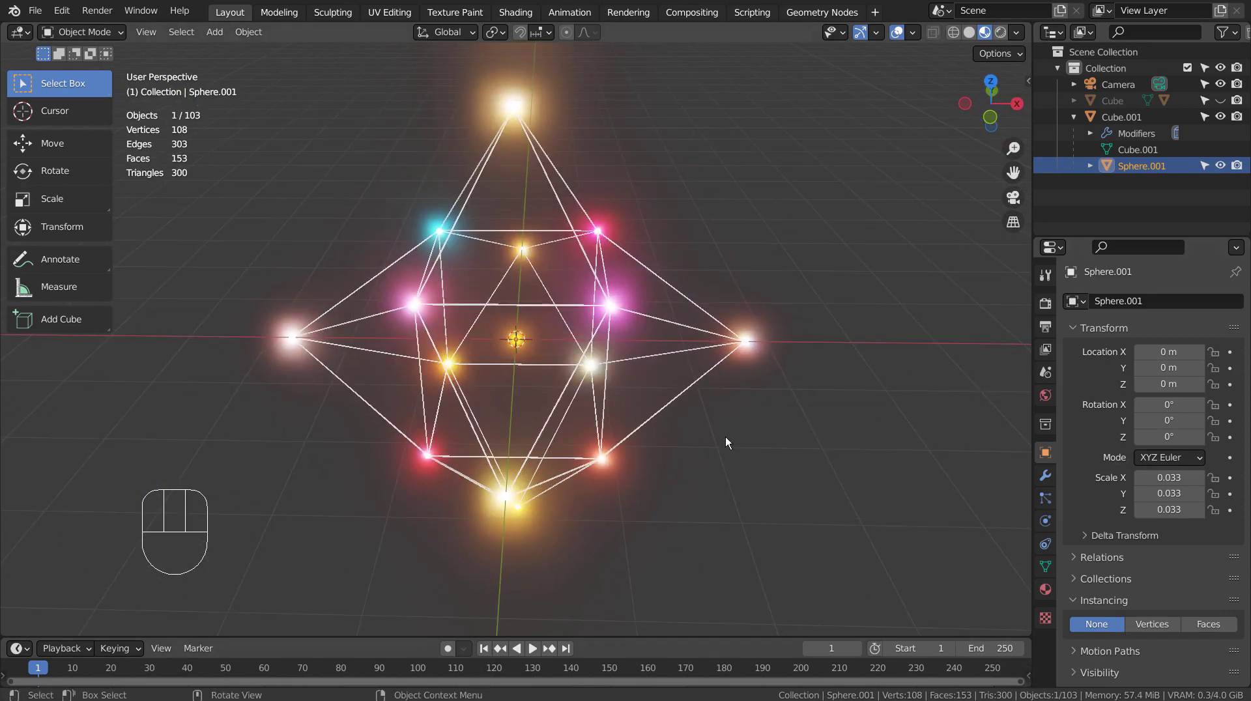
Step: Switch Cube.001's instancing to Faces and deselect all to view the spread of lights
double_click(673, 396)
left_click(1194, 624)
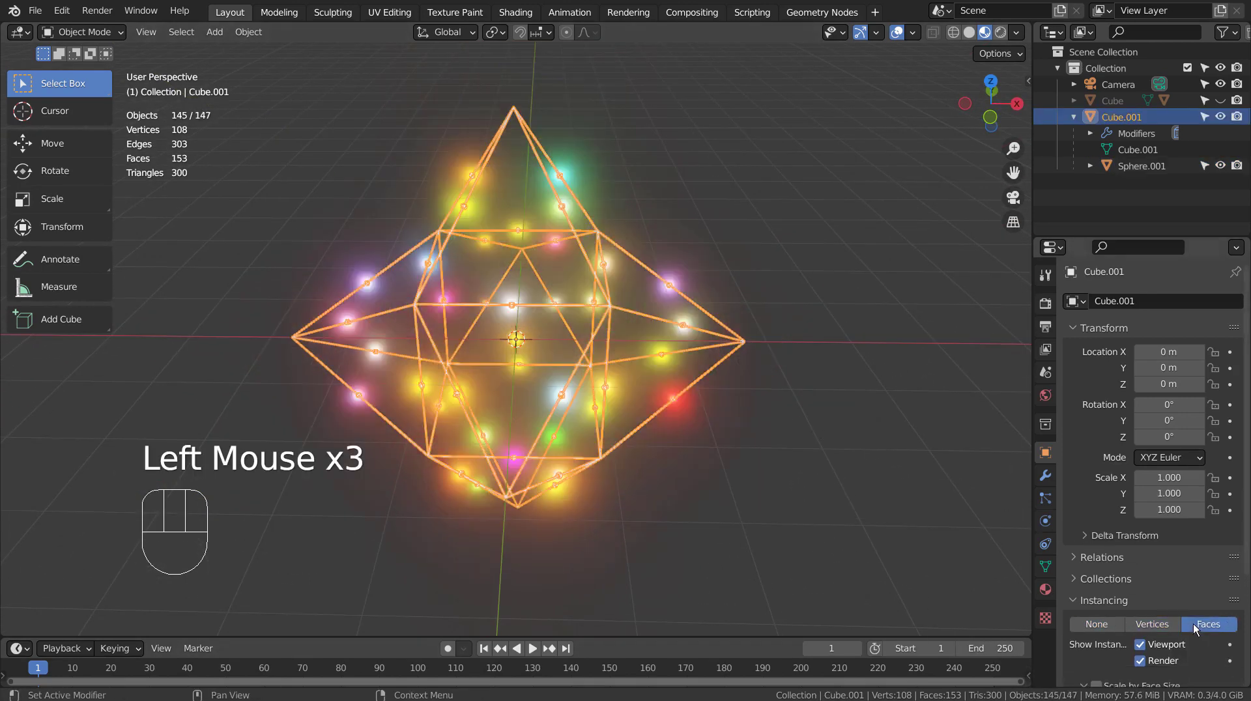
left_click(834, 456)
middle_click_drag(819, 467, 895, 351)
scroll(833, 327, "up", 1)
middle_click_drag(833, 327, 738, 430)
scroll(612, 404, "down", 3)
scroll(738, 430, "up", 2)
middle_click_drag(801, 471, 690, 484)
Step: Import the Wavefront OBJ model 12164_reindeer_v1_L3.obj
left_click(44, 12)
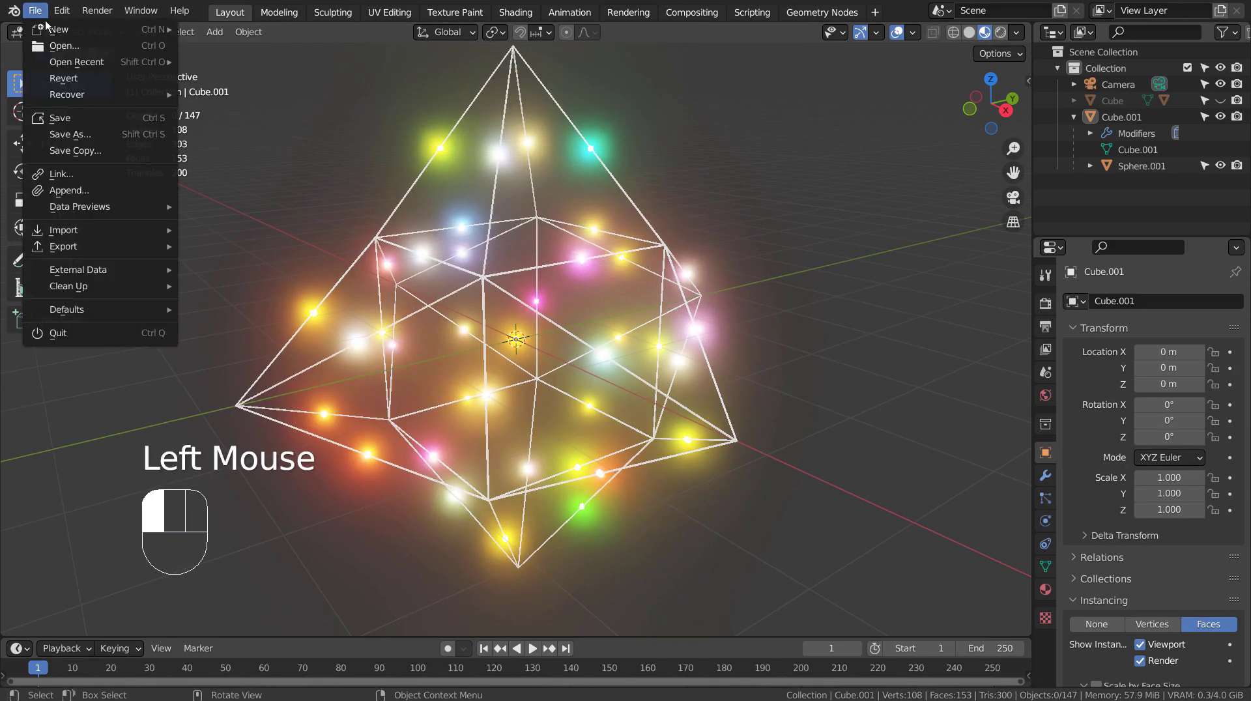
mouse_move(138, 228)
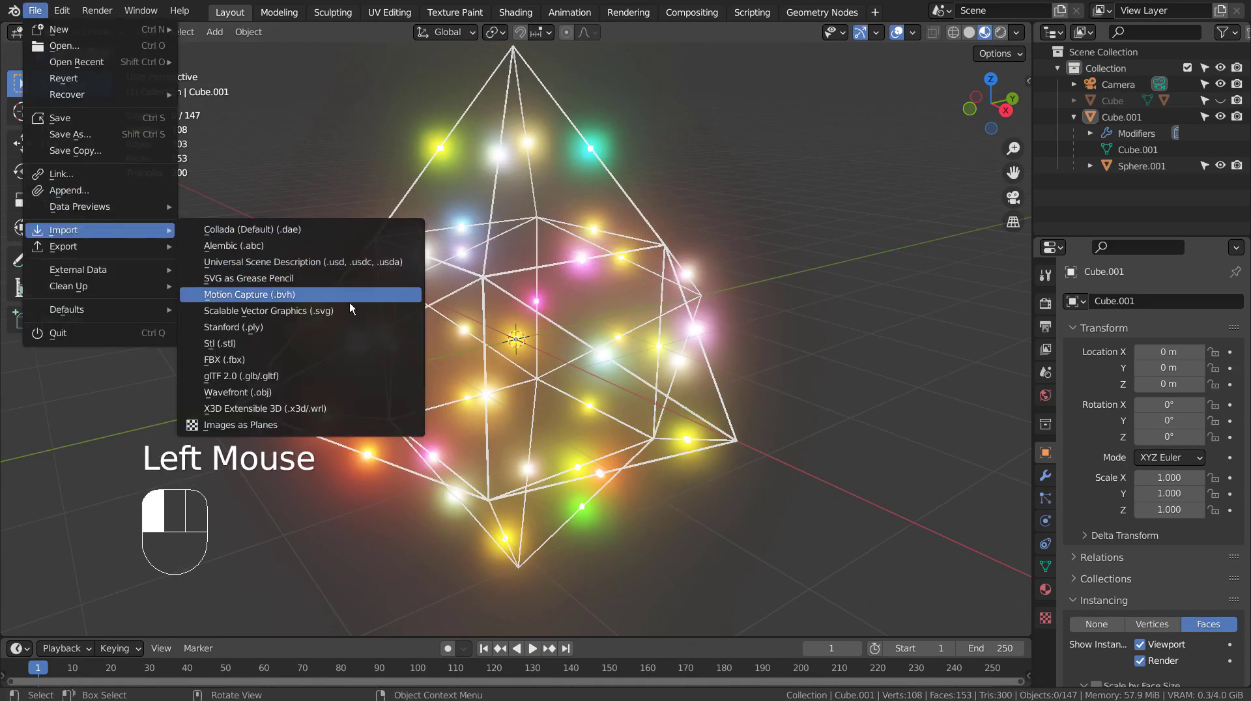
left_click(351, 392)
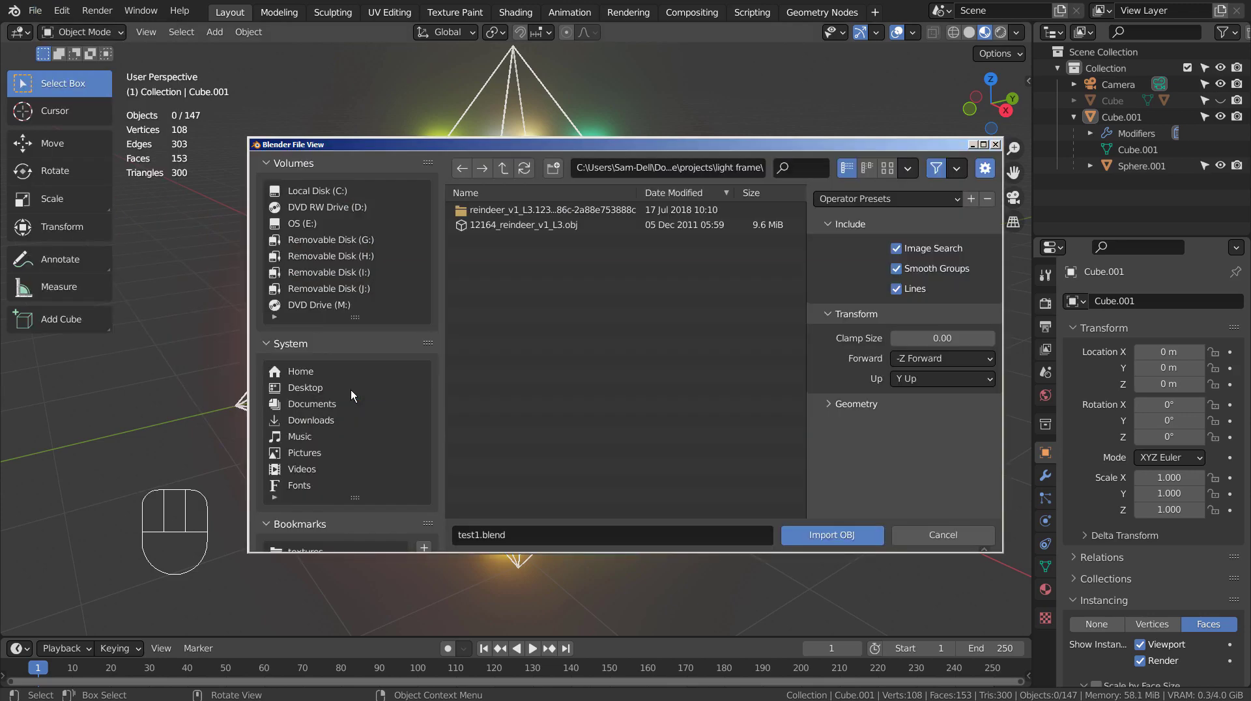
double_click(512, 225)
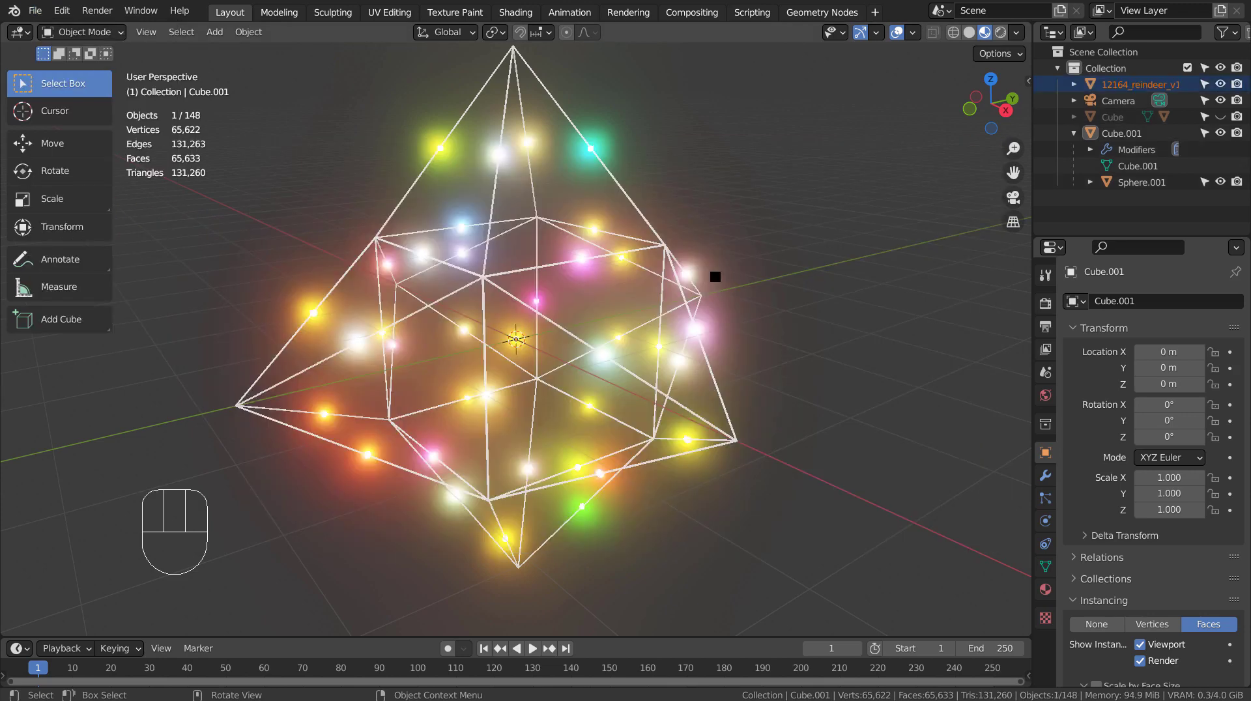
Step: Select the imported reindeer, give it an initial resize, and frame the view on it
left_click(549, 339)
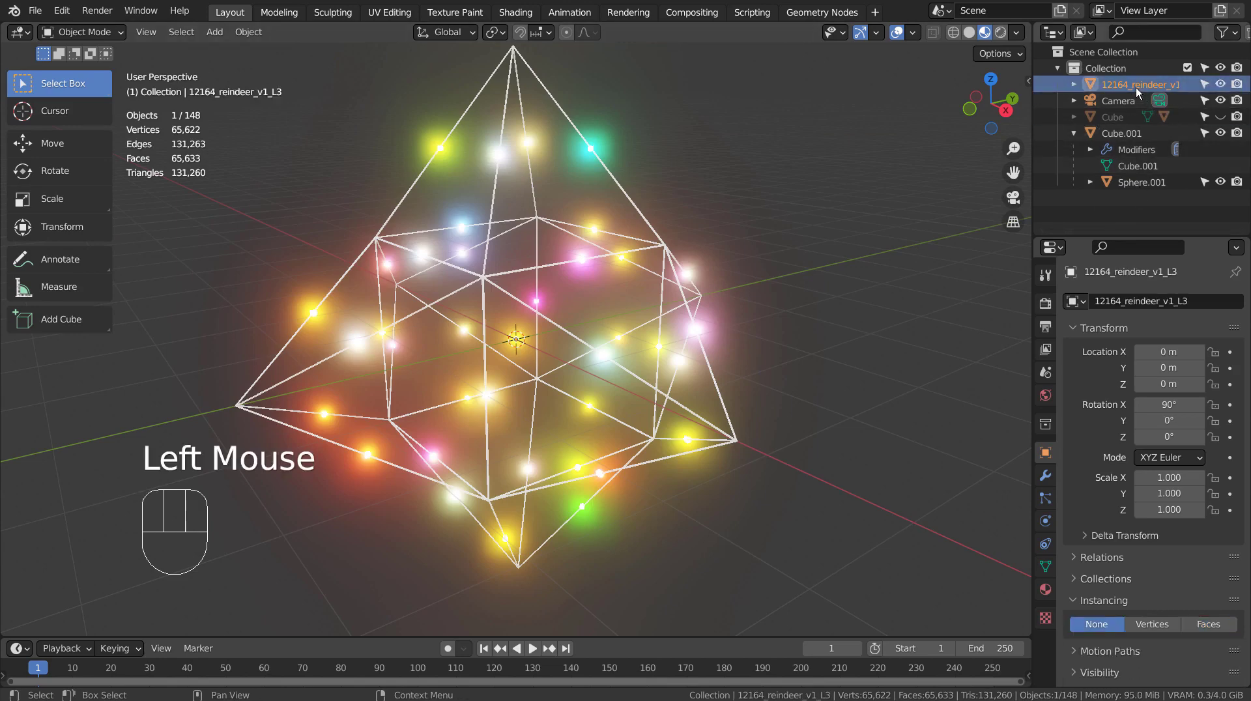
key("s")
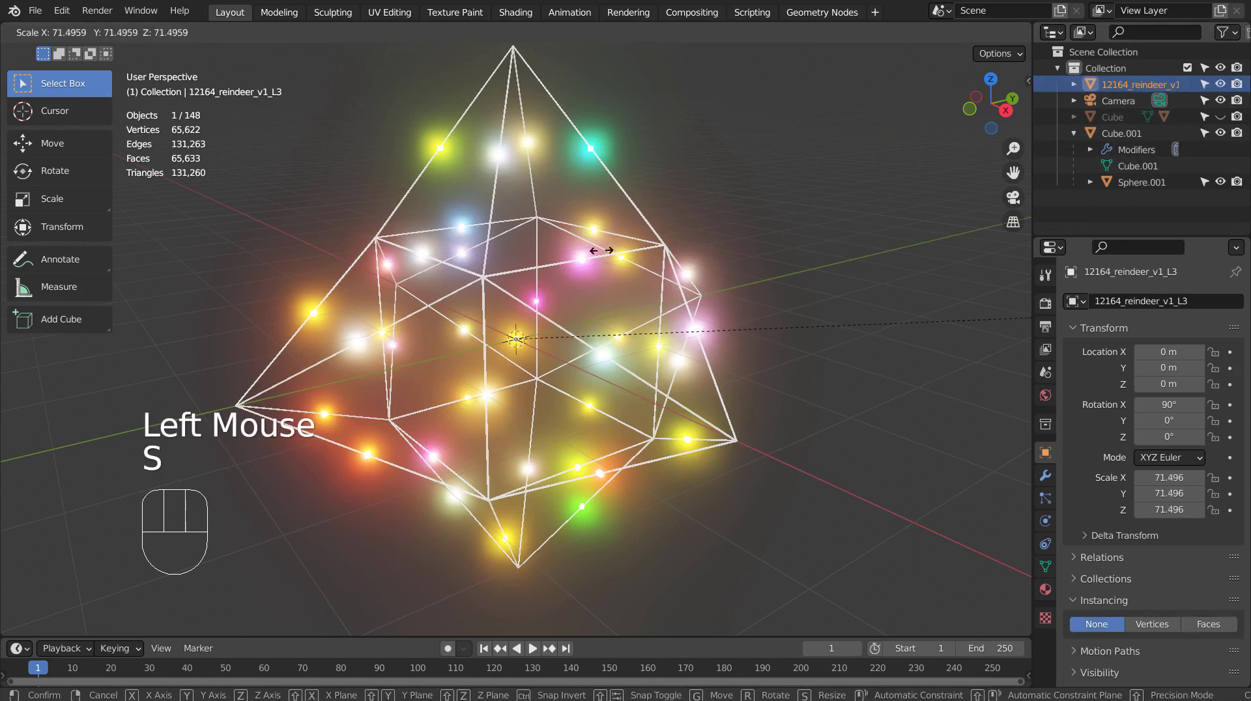
left_click(386, 290)
scroll(394, 319, "down", 2)
key("a")
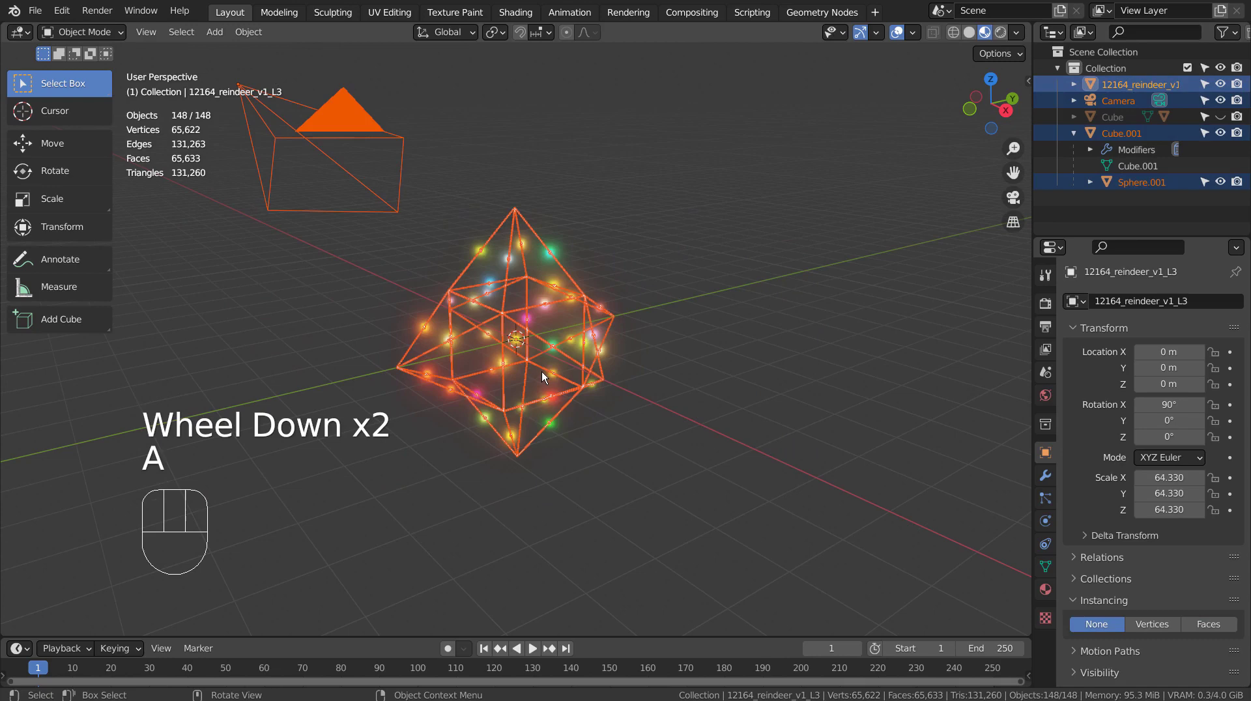
scroll(548, 372, "down", 2)
left_click(564, 376)
left_click(616, 311)
key("KP_Decimal")
scroll(616, 311, "down", 4)
scroll(617, 311, "up", 20)
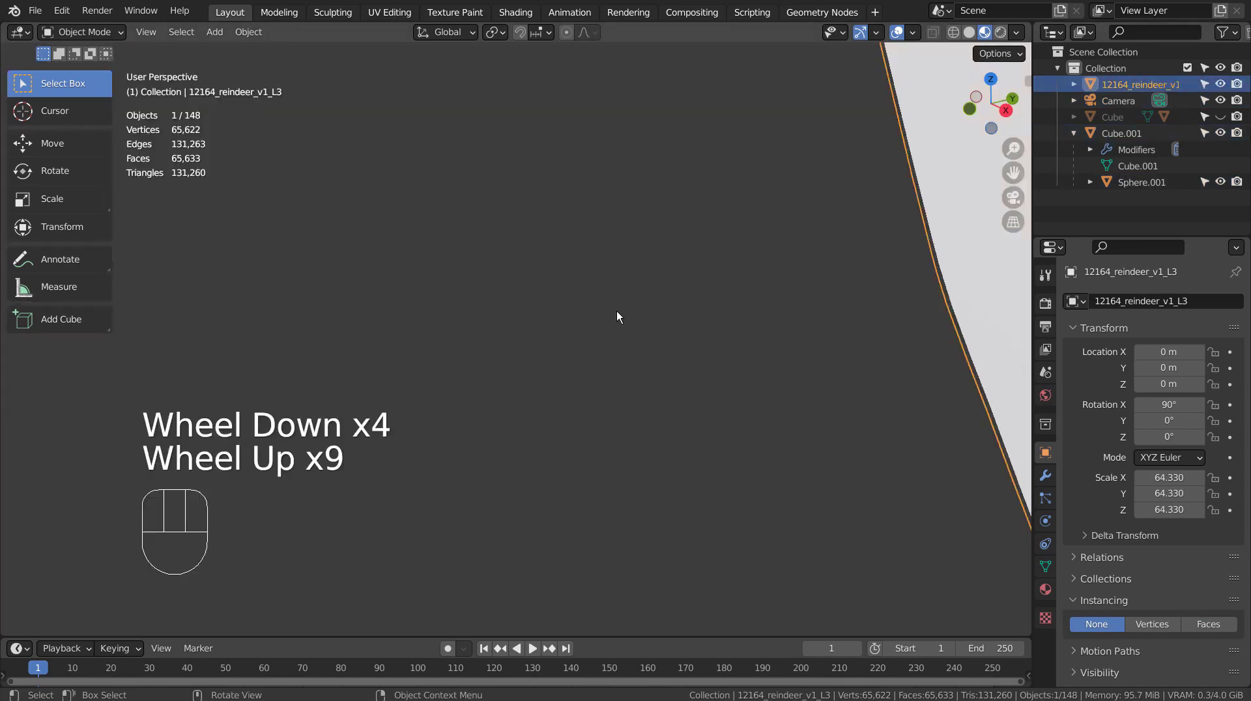
scroll(617, 316, "down", 11)
key("KP_Decimal")
Step: Set the view clip End to 11111 m and Start to 0.0001 m
key("n")
left_click(1023, 152)
left_click(963, 132)
type("11111")
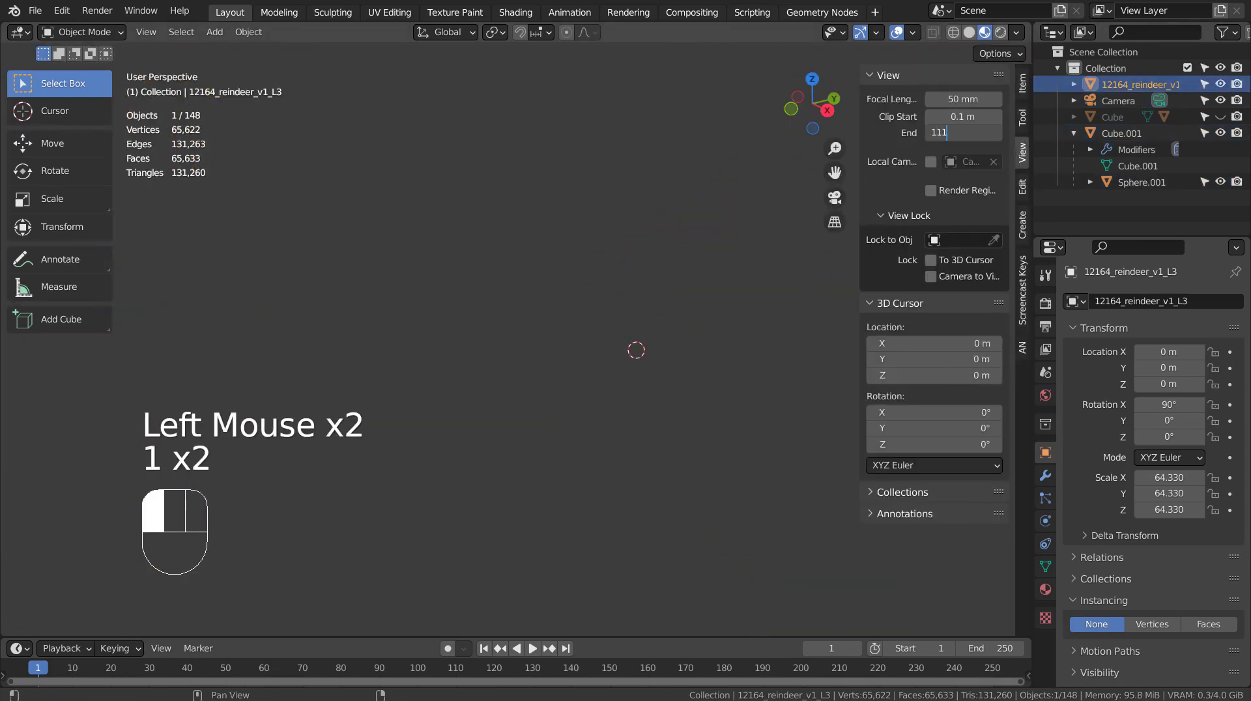
left_click(963, 117)
type("0.0001")
left_click(662, 433)
Step: From the side view, rotate the reindeer 90° to stand it upright
key("KP_1")
key("KP_3")
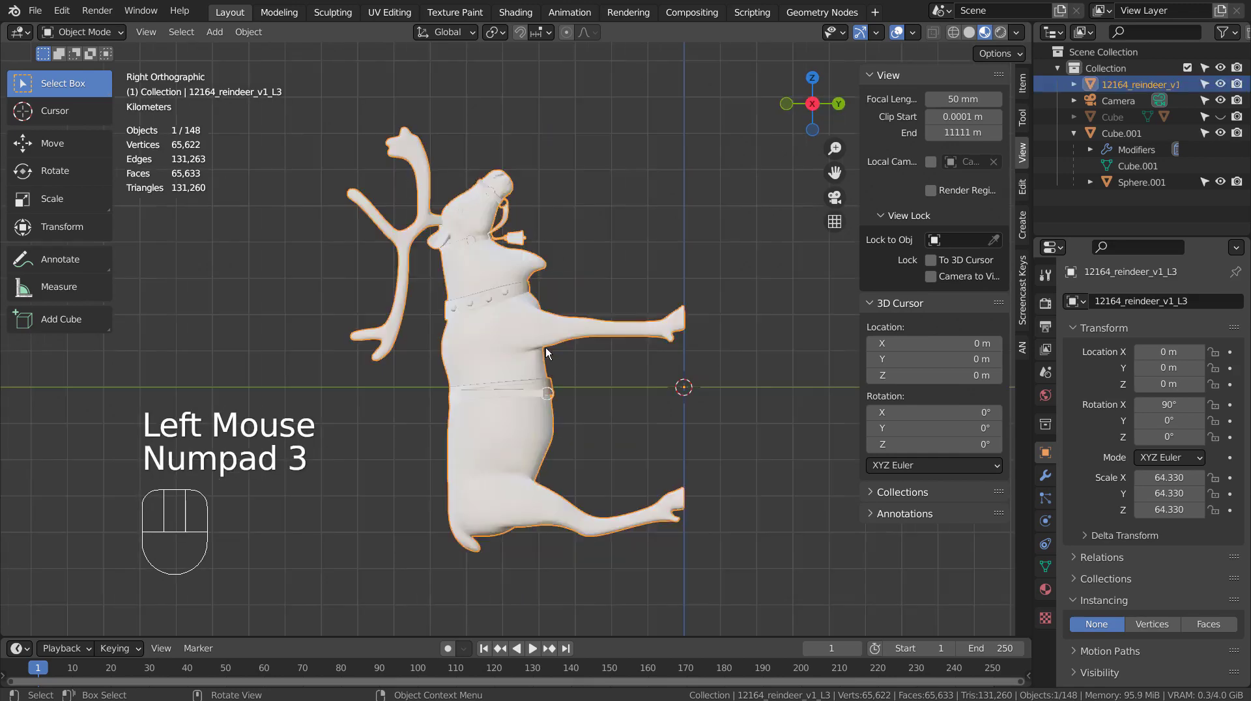
type("r90")
key("Return")
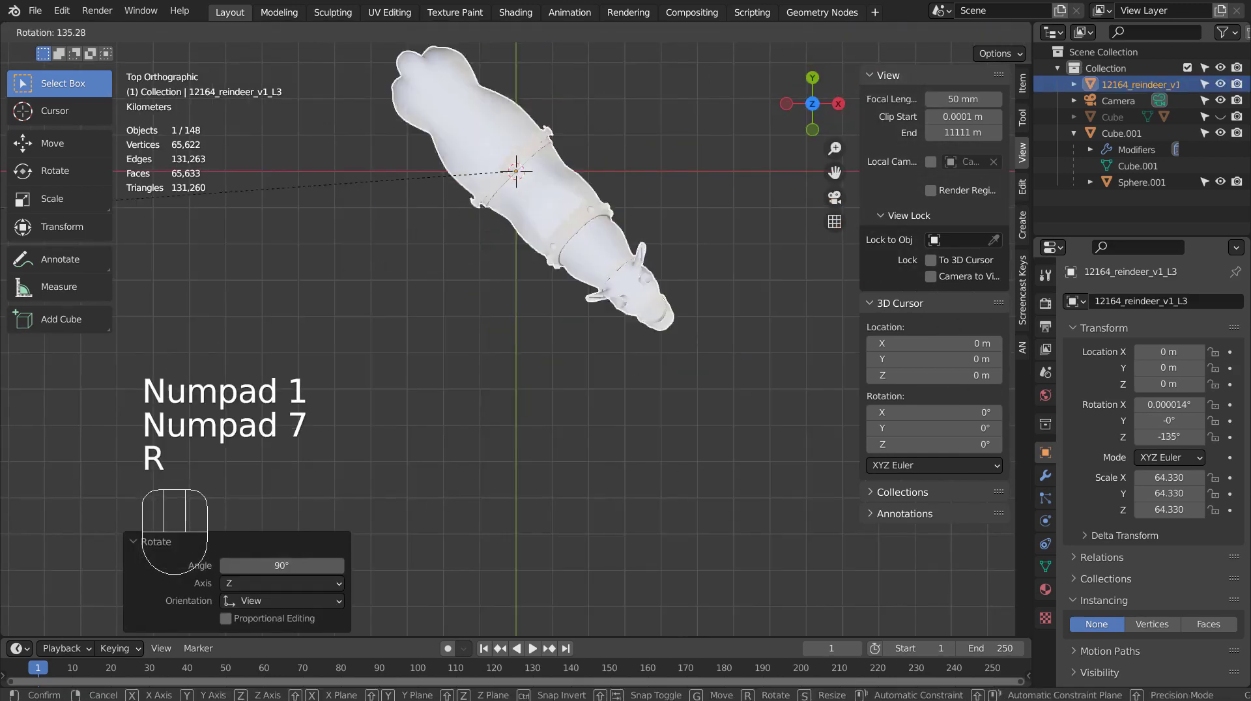
left_click(116, 200)
Step: Enlarge the reindeer about 15 times and compare its size with the light cage
scroll(619, 292, "down", 8)
middle_click_drag(587, 293, 615, 326)
key("s")
left_click(615, 331)
scroll(615, 331, "down", 6)
key("KP_Decimal")
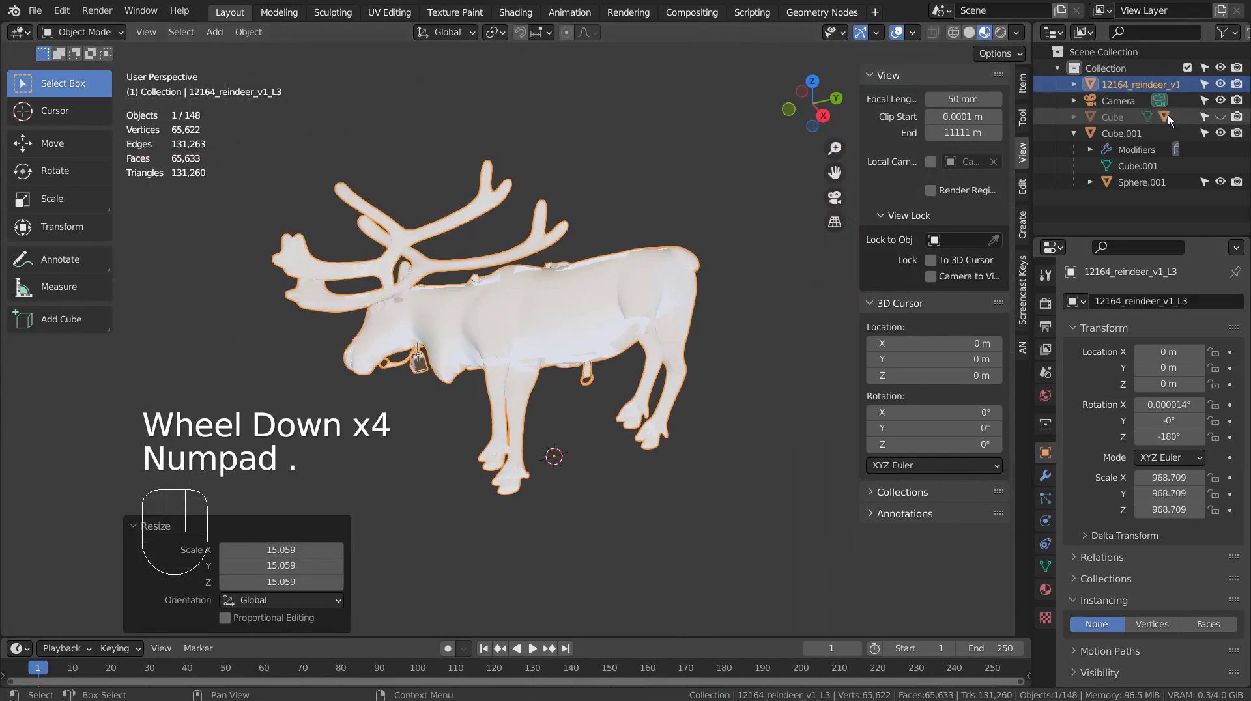
left_click(549, 569)
key("KP_Decimal")
scroll(549, 570, "down", 17)
left_click(574, 435)
key("KP_Decimal")
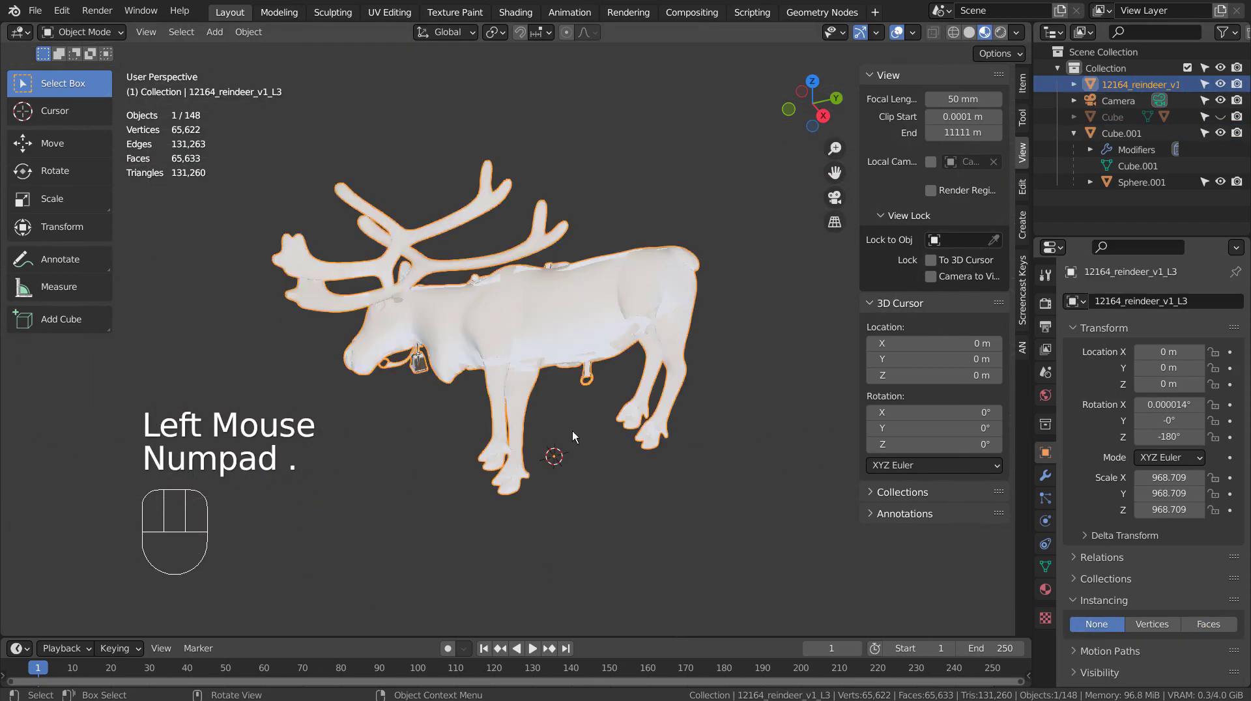
left_click(573, 436)
key("KP_Decimal")
Step: Shrink the reindeer to about 0.207 scale to fit beside the light cage
middle_click_drag(631, 461, 581, 478)
left_click(1121, 133)
key("KP_Decimal")
scroll(786, 315, "down", 7)
left_click(587, 293)
key("s")
scroll(581, 391, "up", 5)
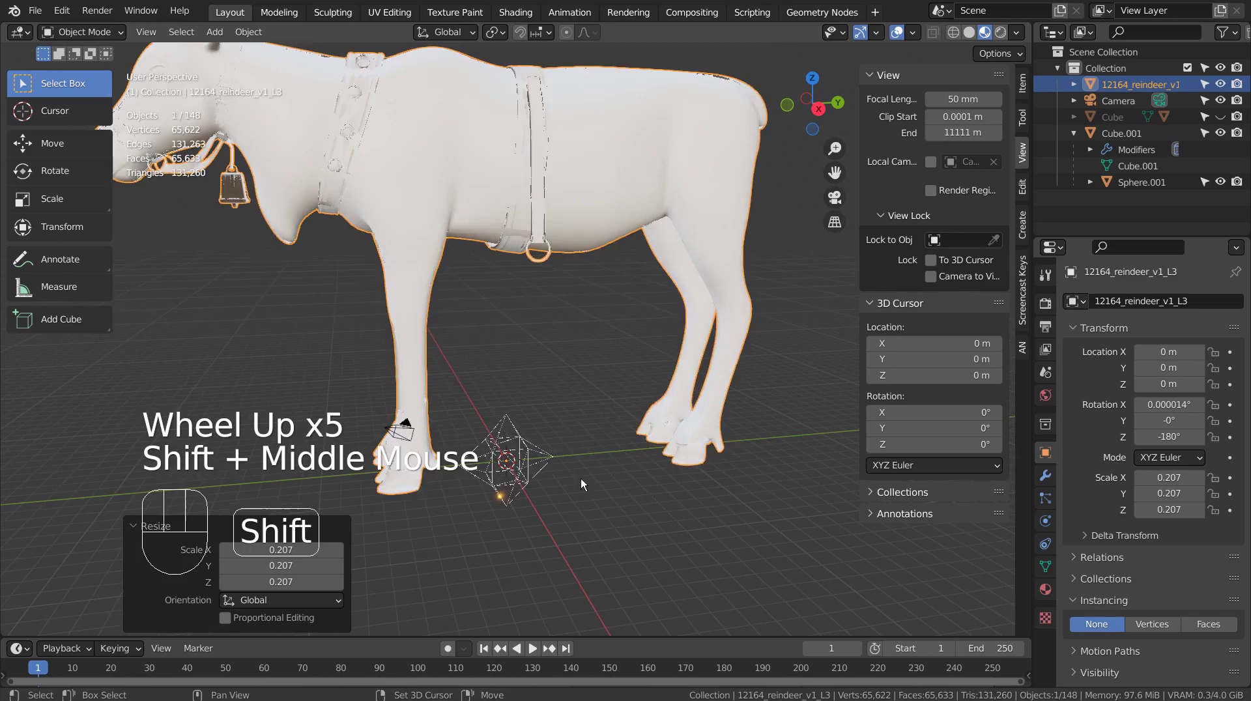
key("s")
scroll(587, 391, "up", 2)
middle_click_drag(587, 391, 651, 313)
middle_click_drag(651, 313, 717, 325, "shift")
left_click(717, 326)
Step: Open the reindeer's modifier properties and browse the Add Modifier list without choosing
left_click(1046, 475)
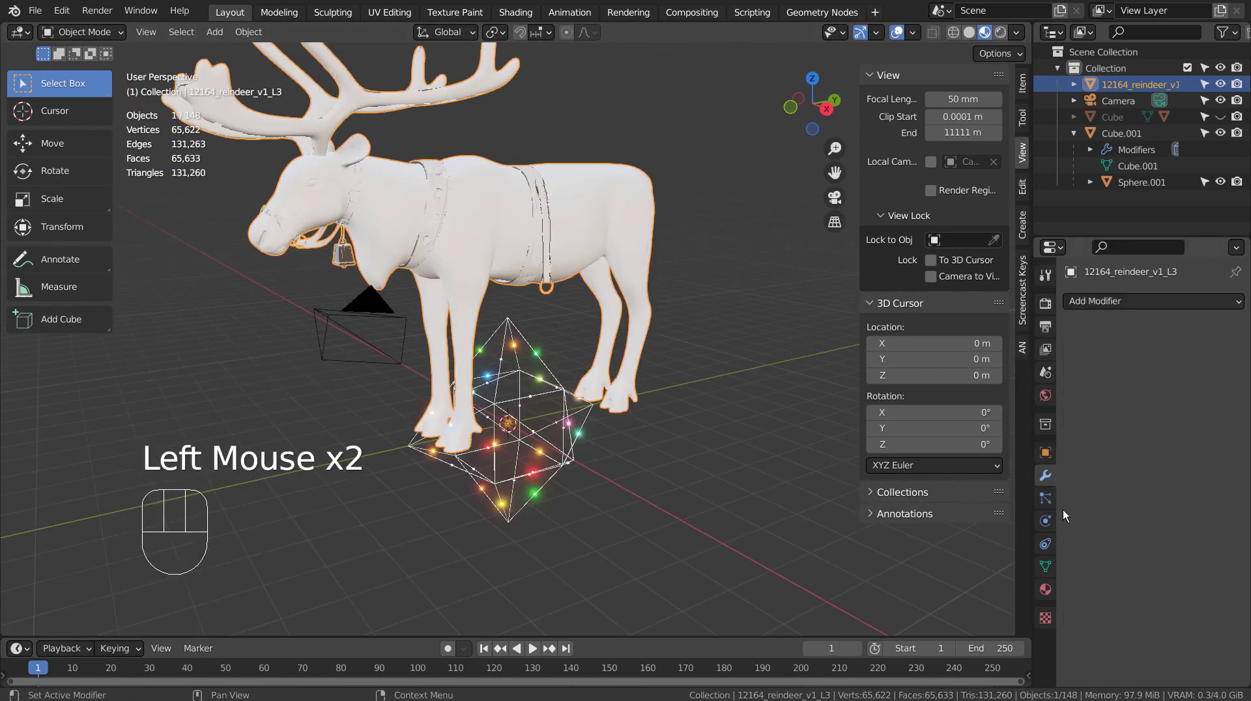
left_click(1154, 301)
left_click(586, 260)
Step: Add a Remesh modifier to the reindeer in Blocks mode with Octree Depth 7
left_click(514, 214)
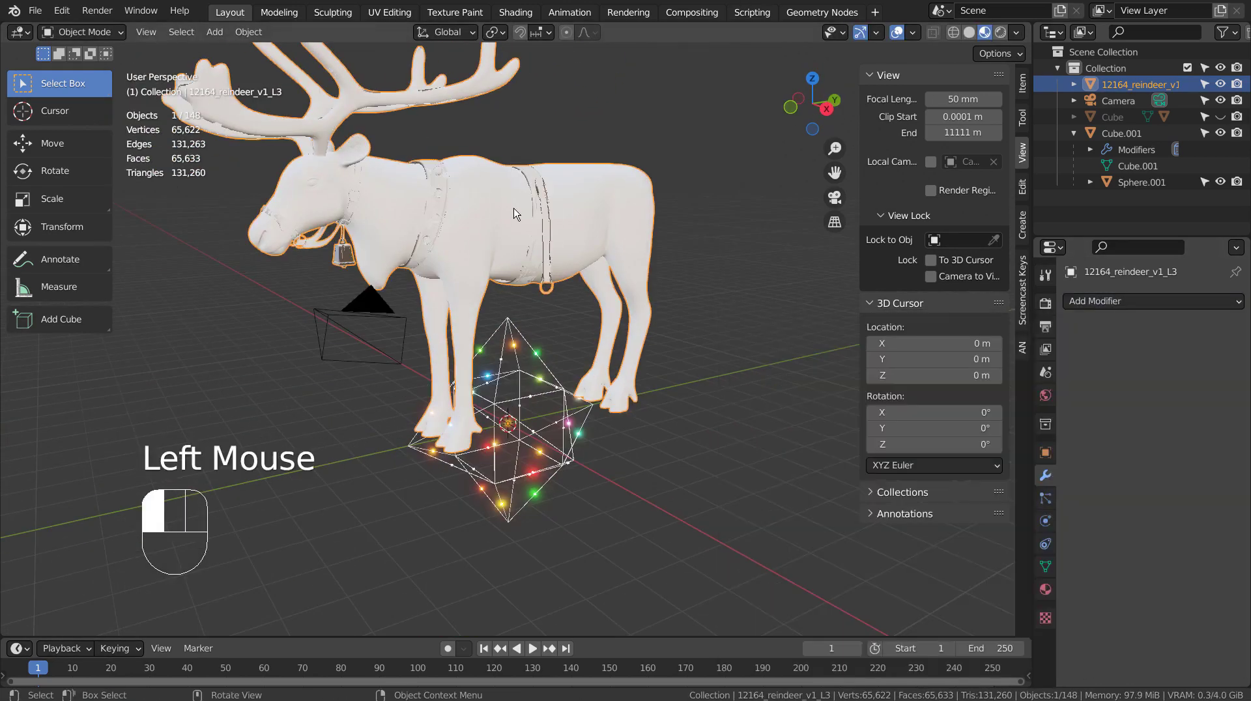
left_click(1230, 304)
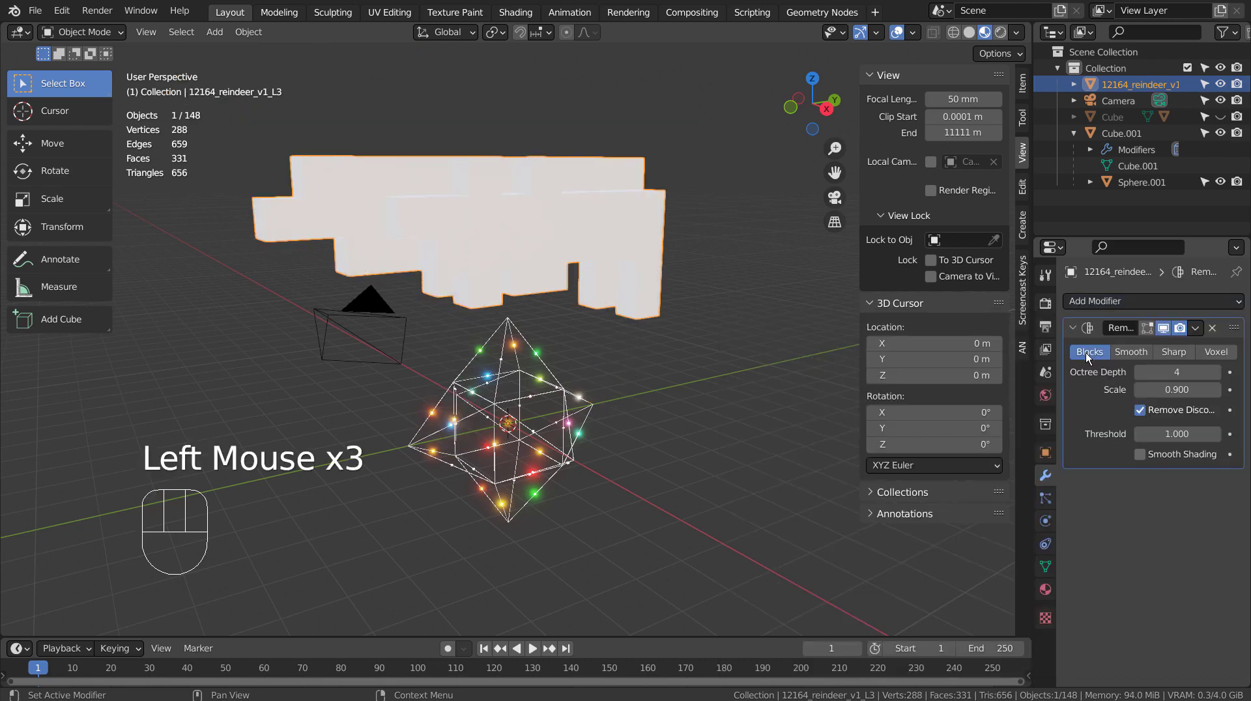
left_click(1177, 373)
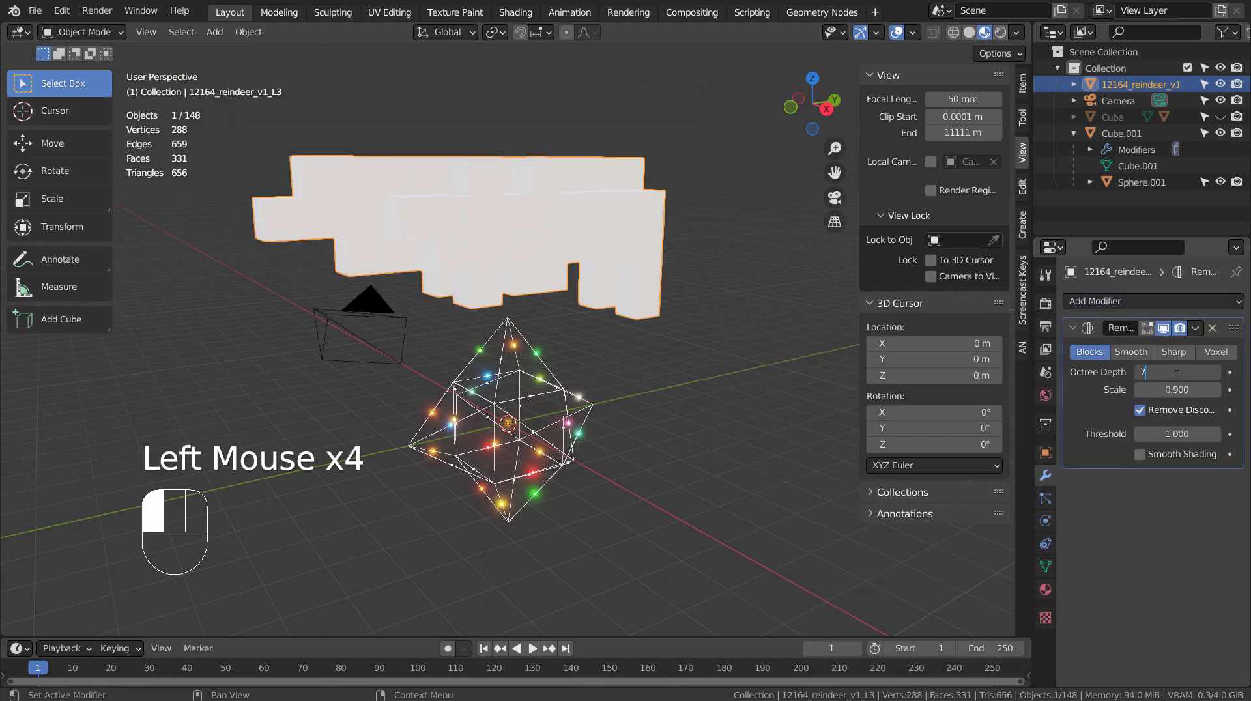
type("6")
key("Return")
left_click_drag(1177, 373, 1184, 373)
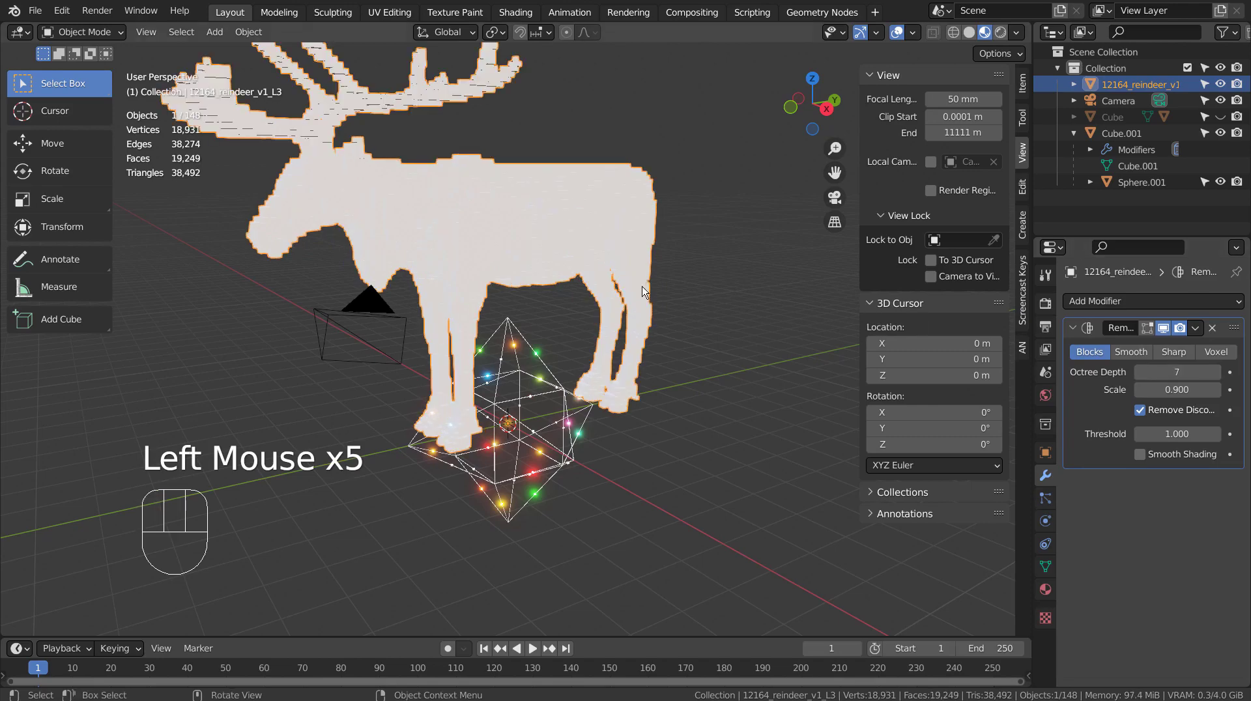
middle_click_drag(717, 296, 588, 292)
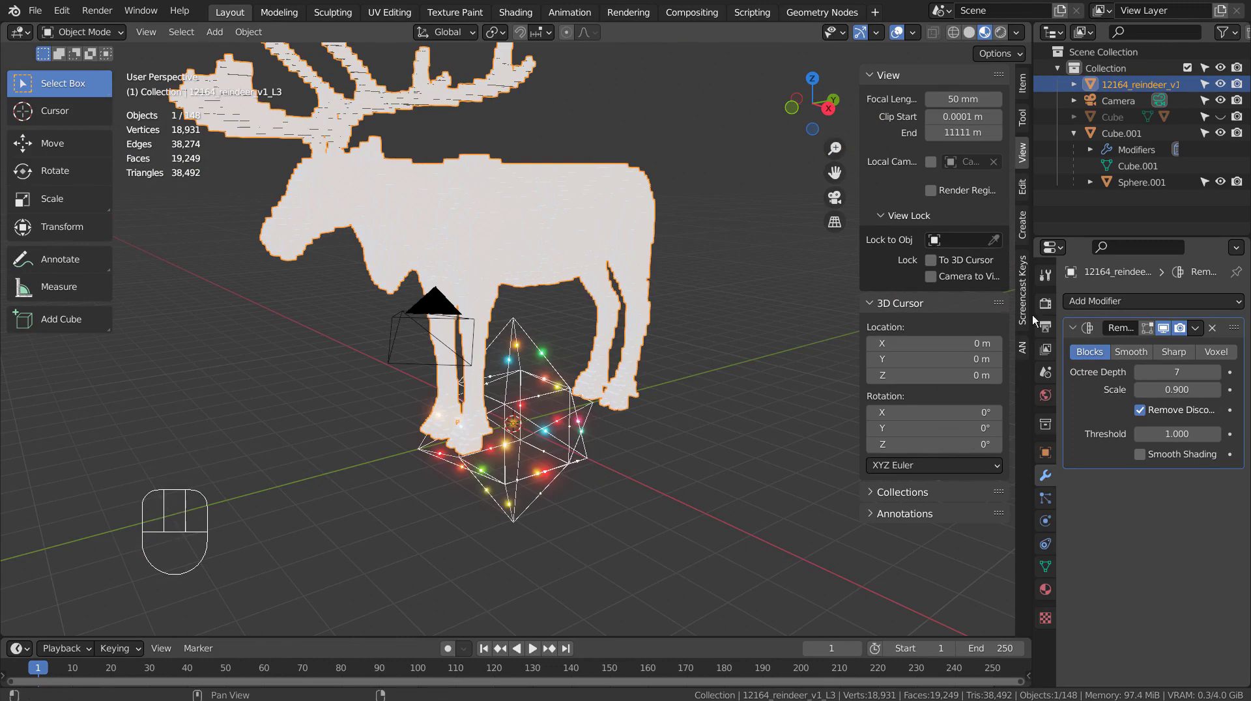
Step: Apply the Remesh, then Limited Dissolve all geometry in Edit Mode down to 4,358 faces
left_click(1096, 404)
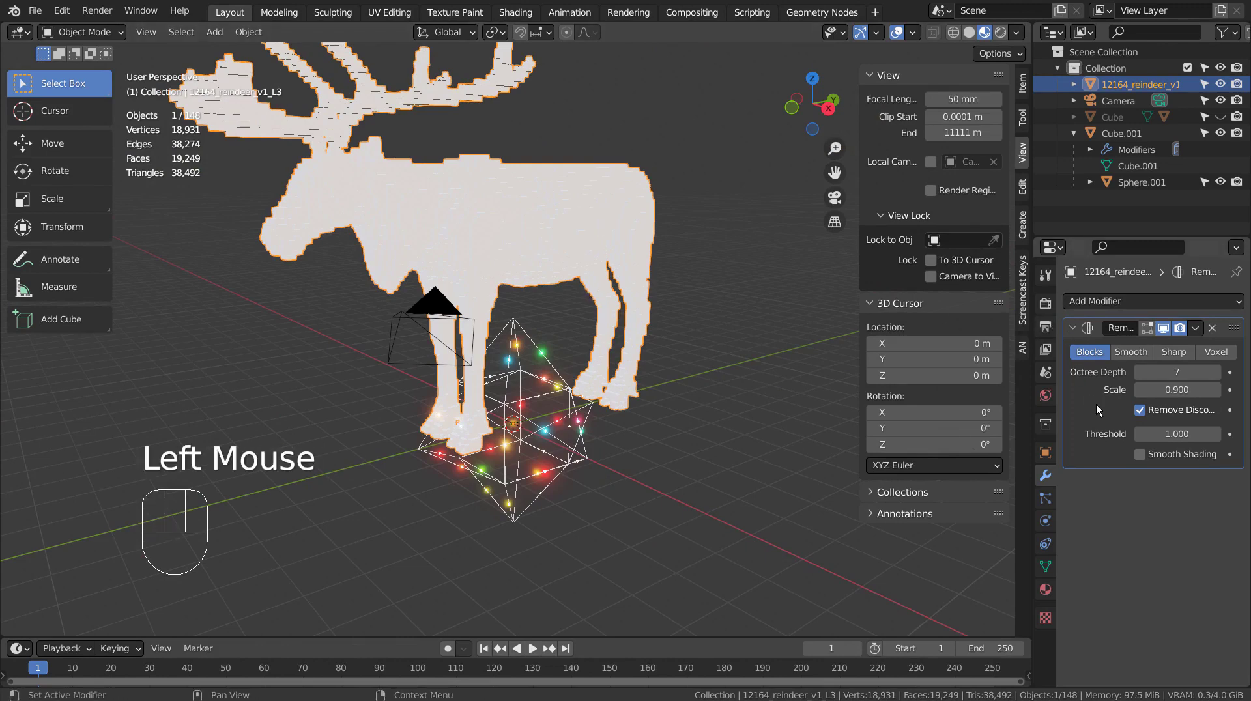
key("ctrl+a")
key("Tab")
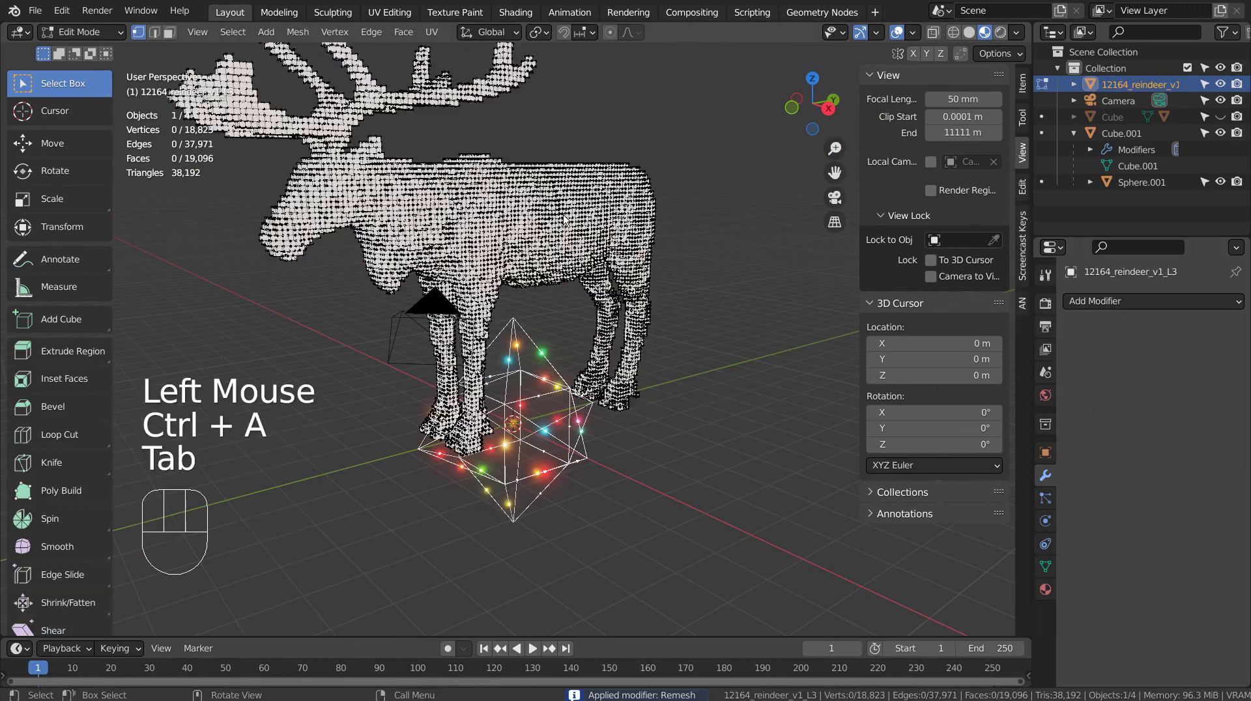
key("a")
key("3")
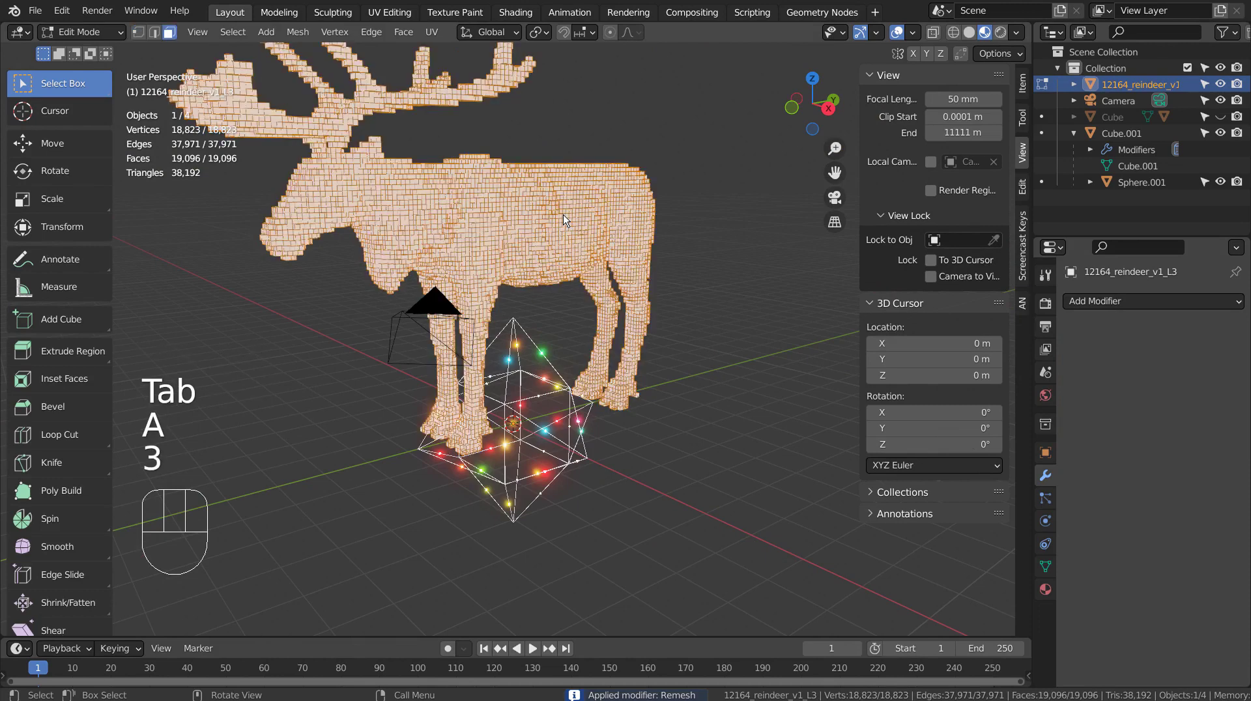
key("1")
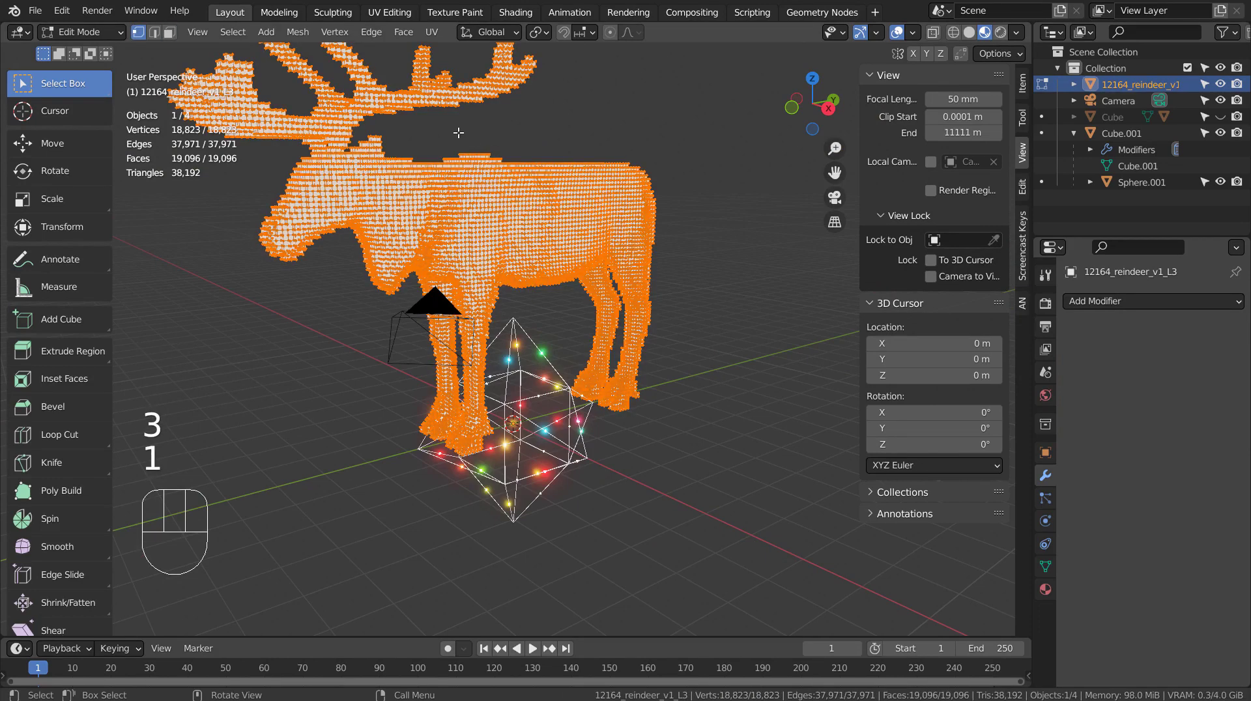
key("x")
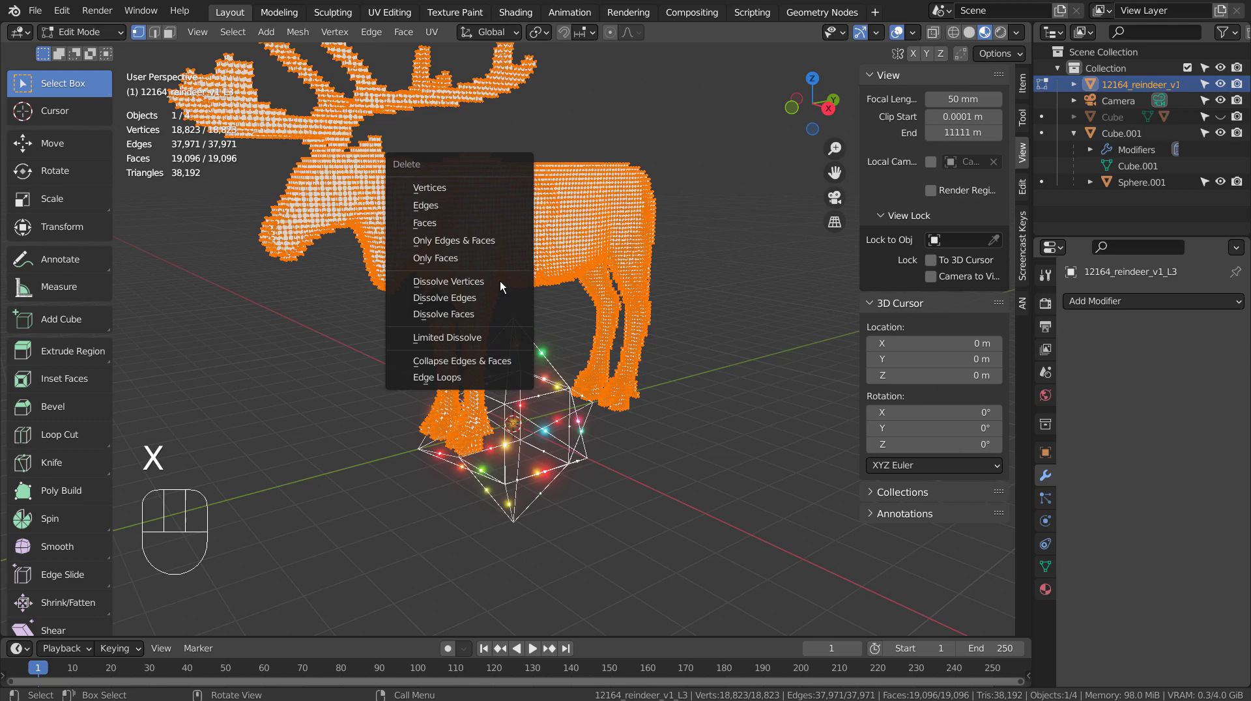
left_click(490, 337)
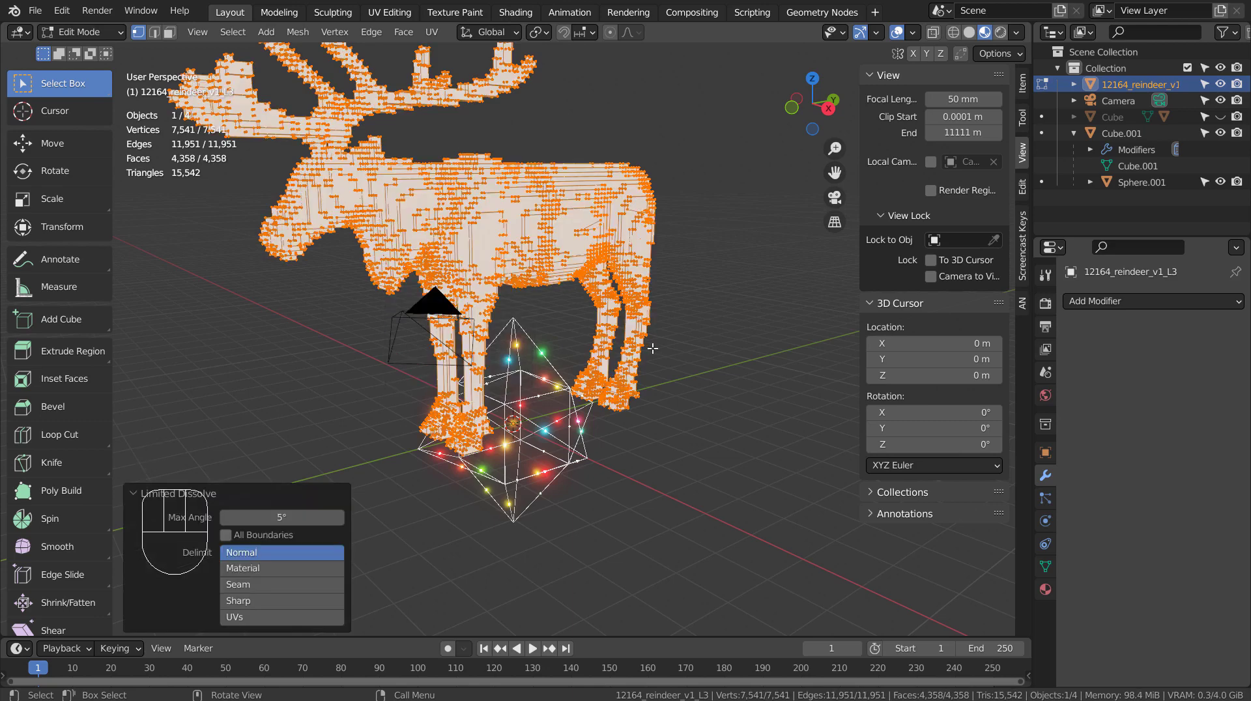
key("Tab")
Step: Add a 3-segment, 3-ring UV sphere Sphere.002 and assign it the emission Material.001
double_click(764, 444)
key("shift+a")
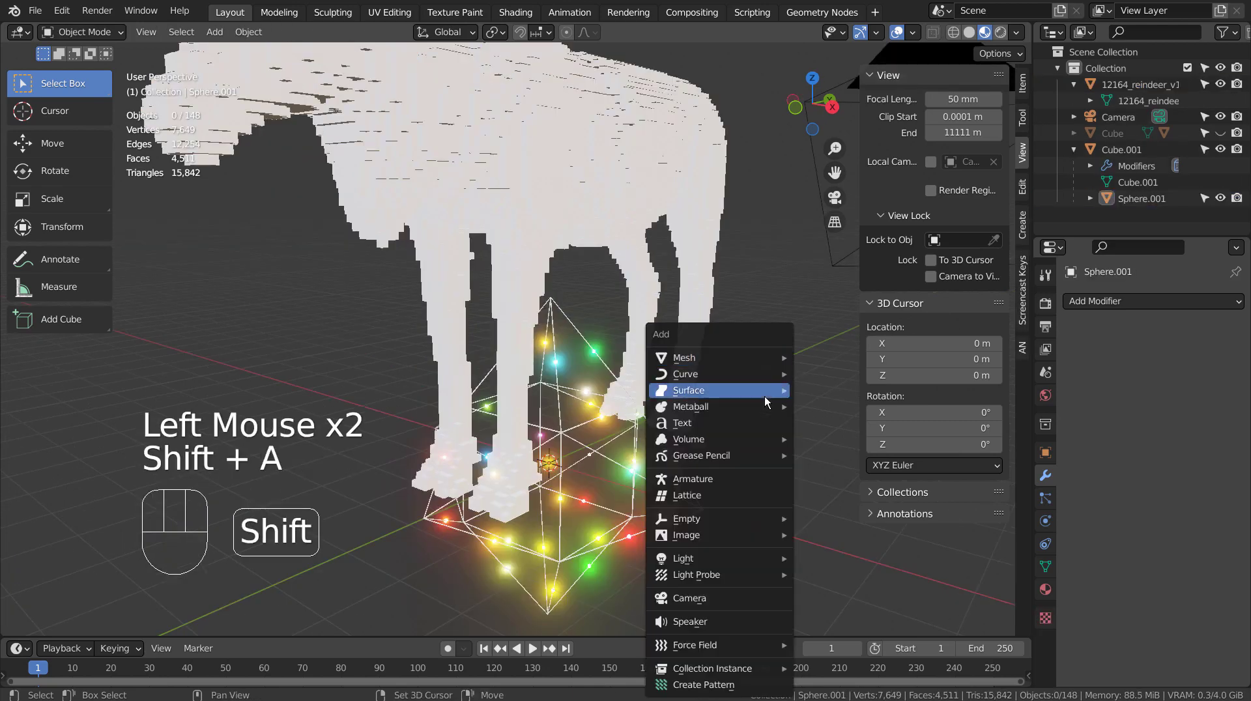
mouse_move(751, 355)
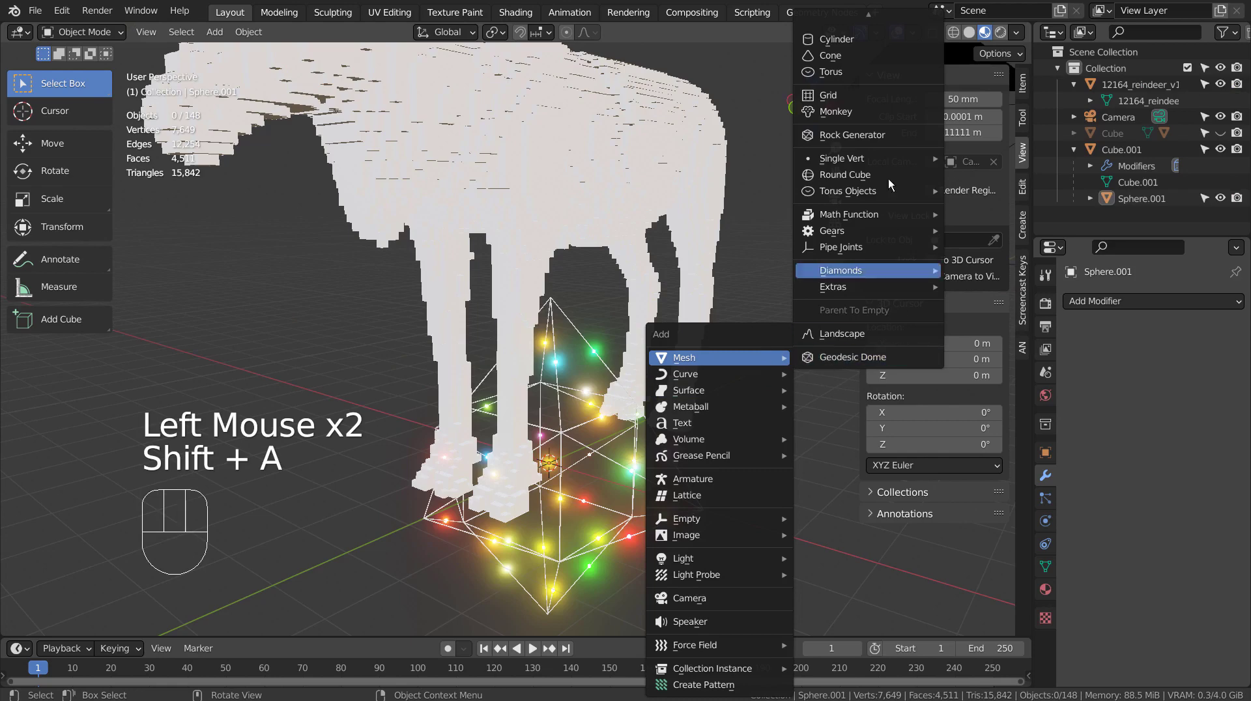
scroll(883, 7, "up", 4)
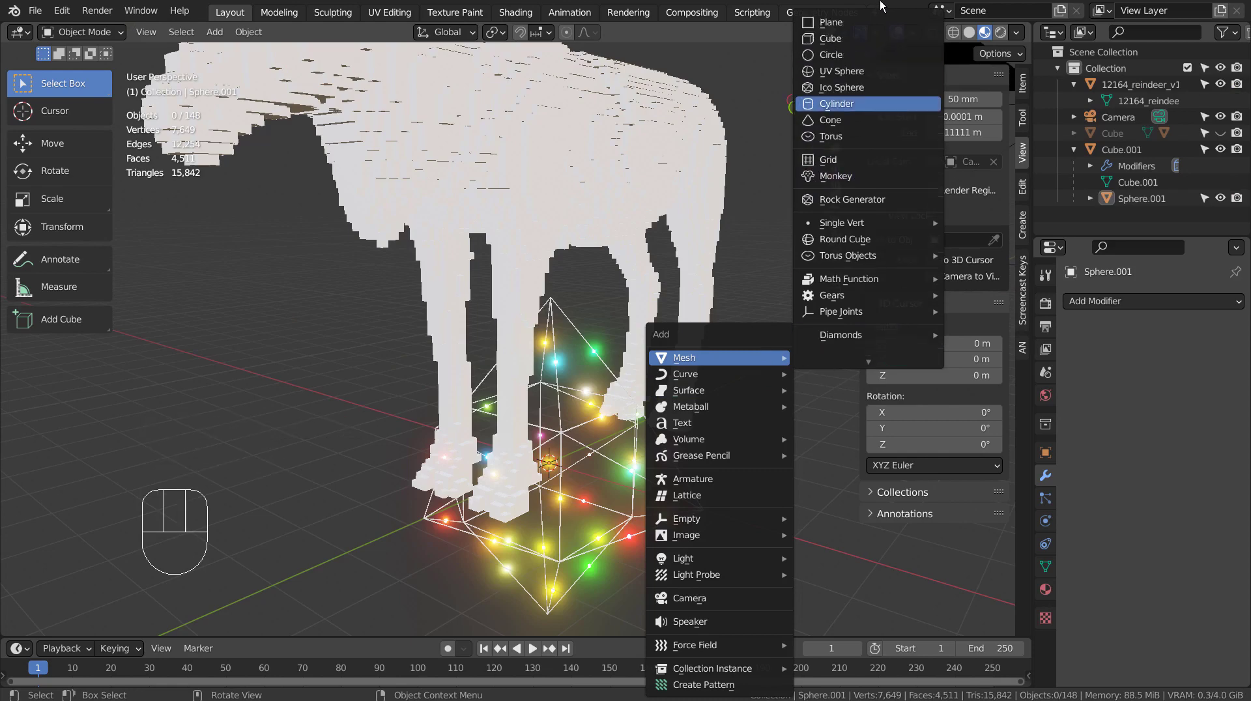
left_click(854, 73)
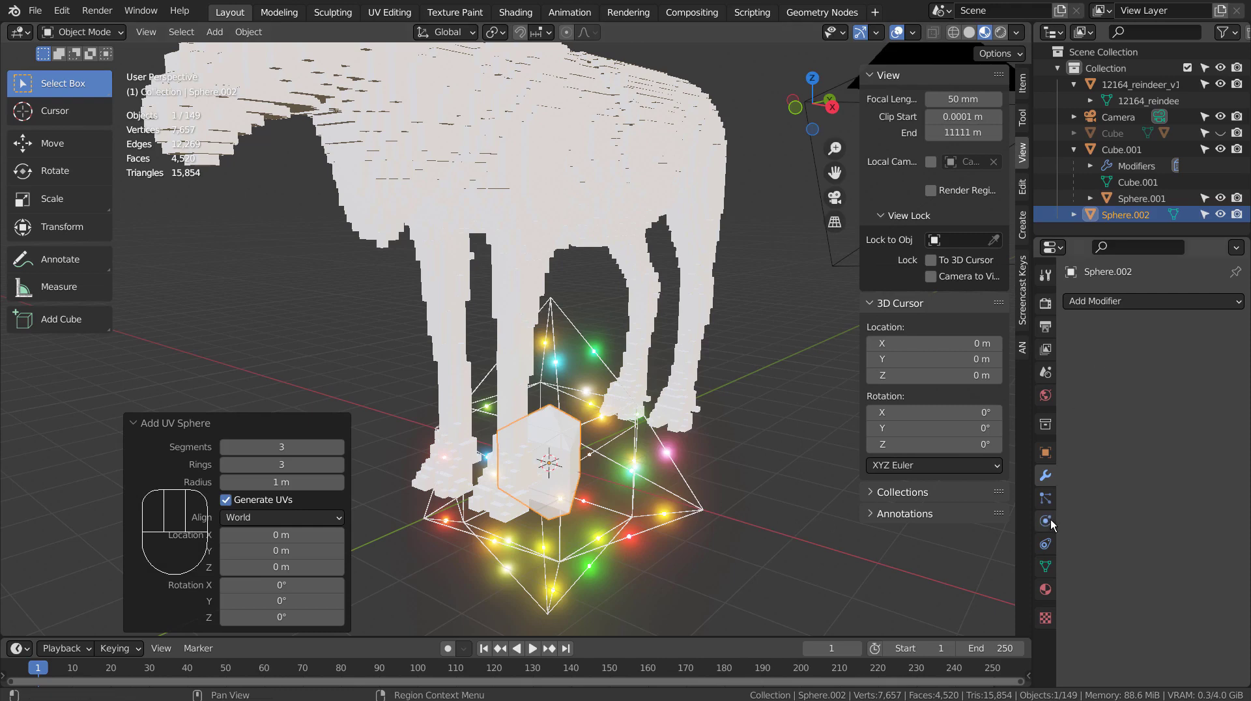
left_click(1046, 590)
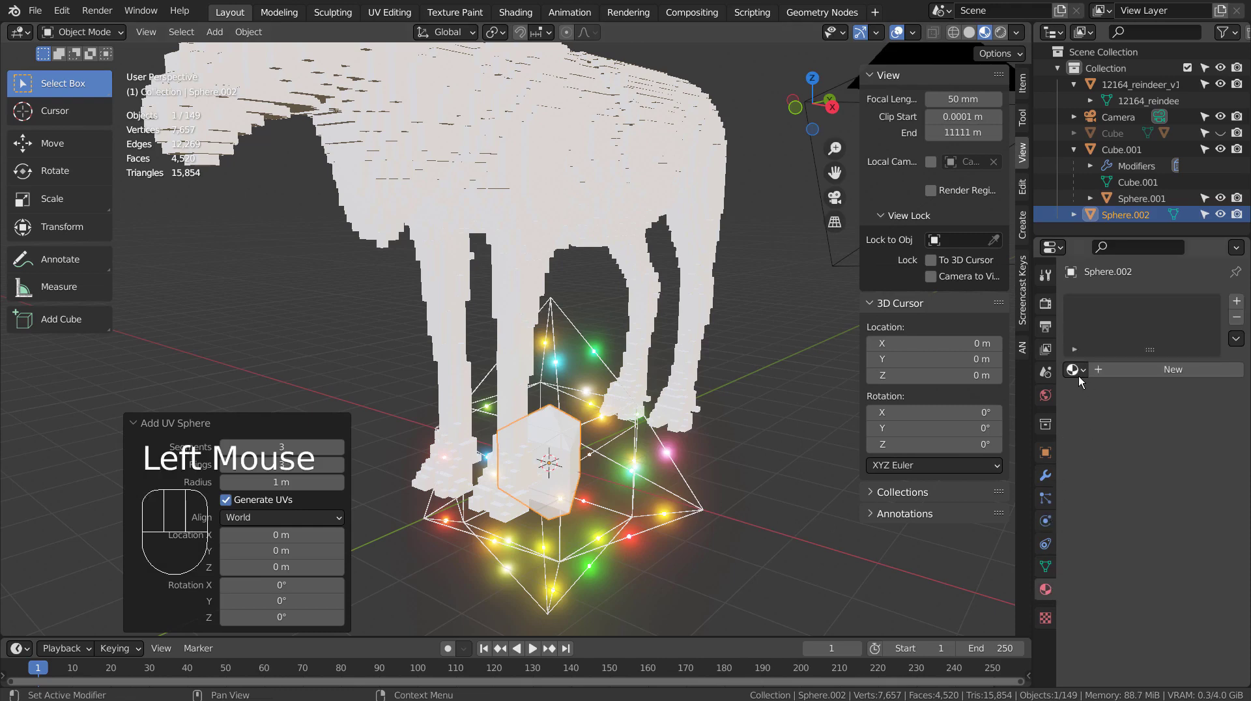
left_click_drag(1079, 378, 997, 486)
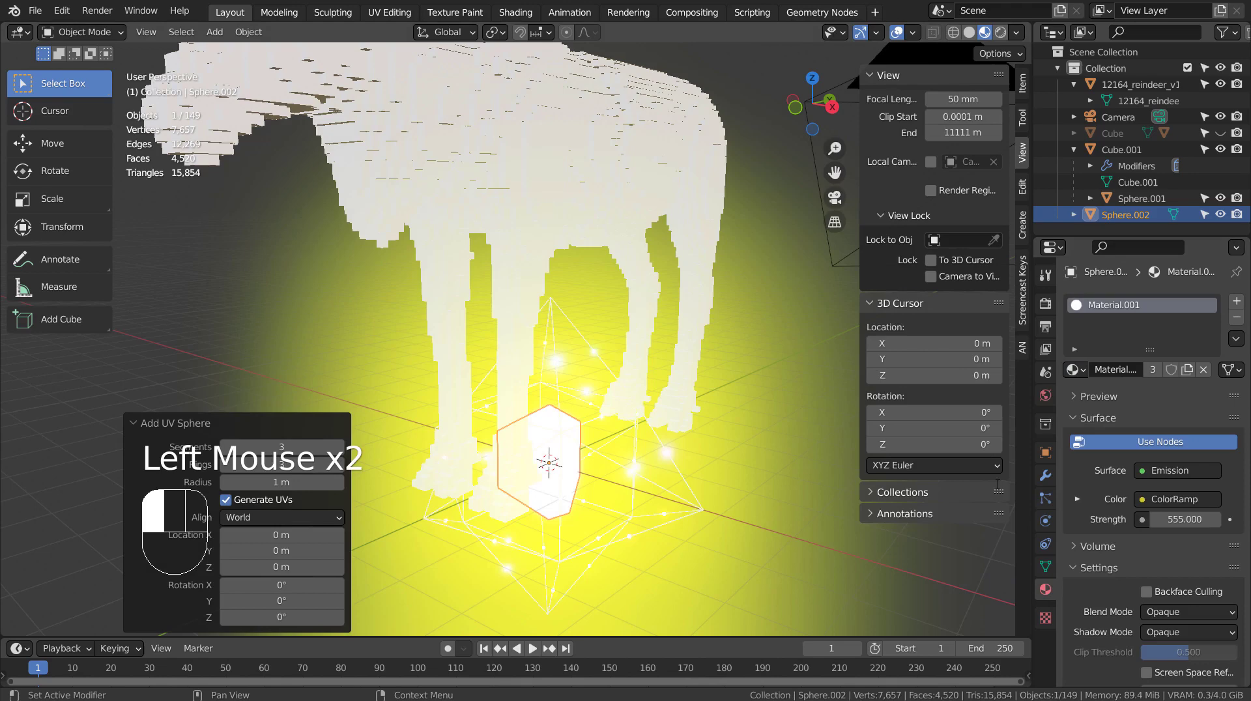
Step: Parent Sphere.002 to the reindeer with Ctrl+P > Object and hide the Cube.001 cage
left_click(661, 164, "shift")
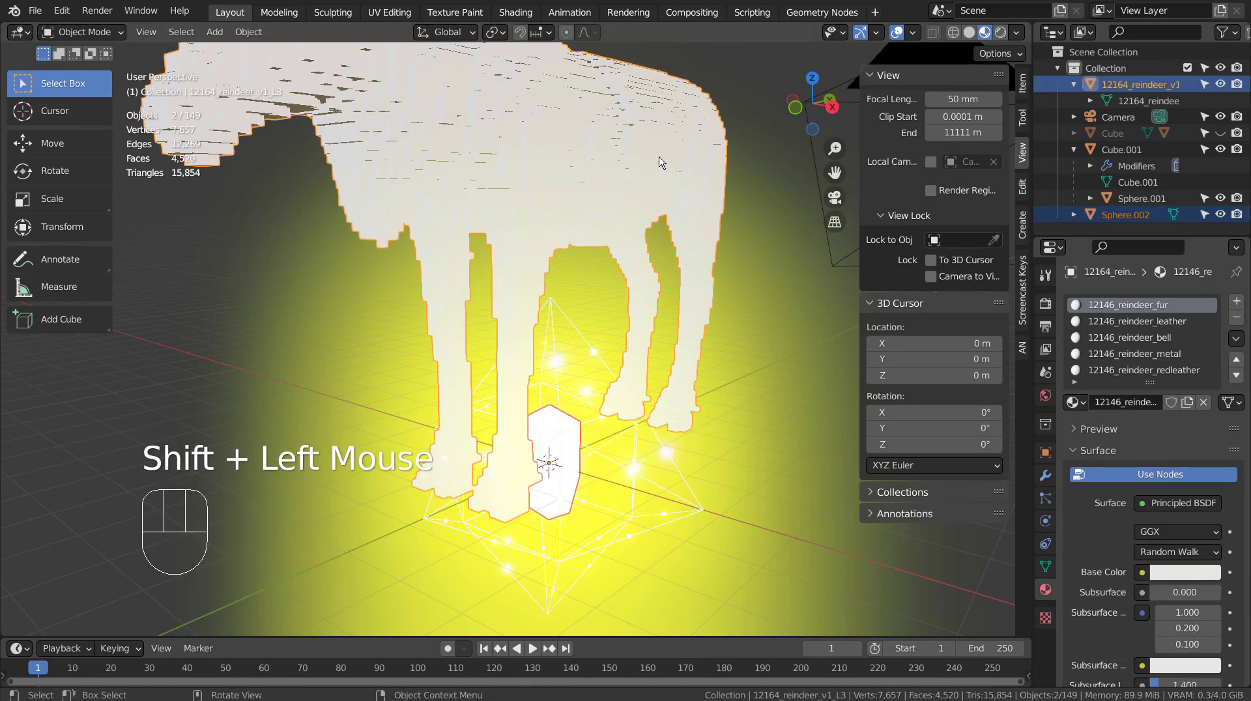
key("ctrl+p")
left_click(662, 161)
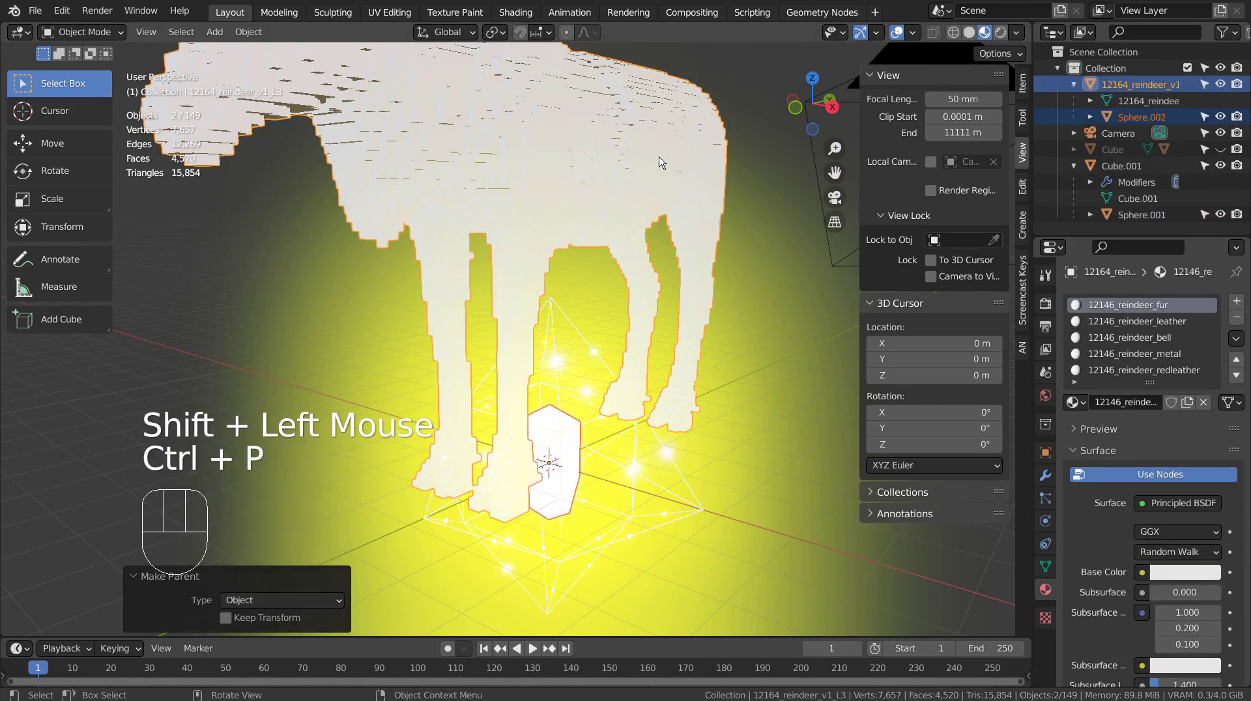
left_click(1220, 165)
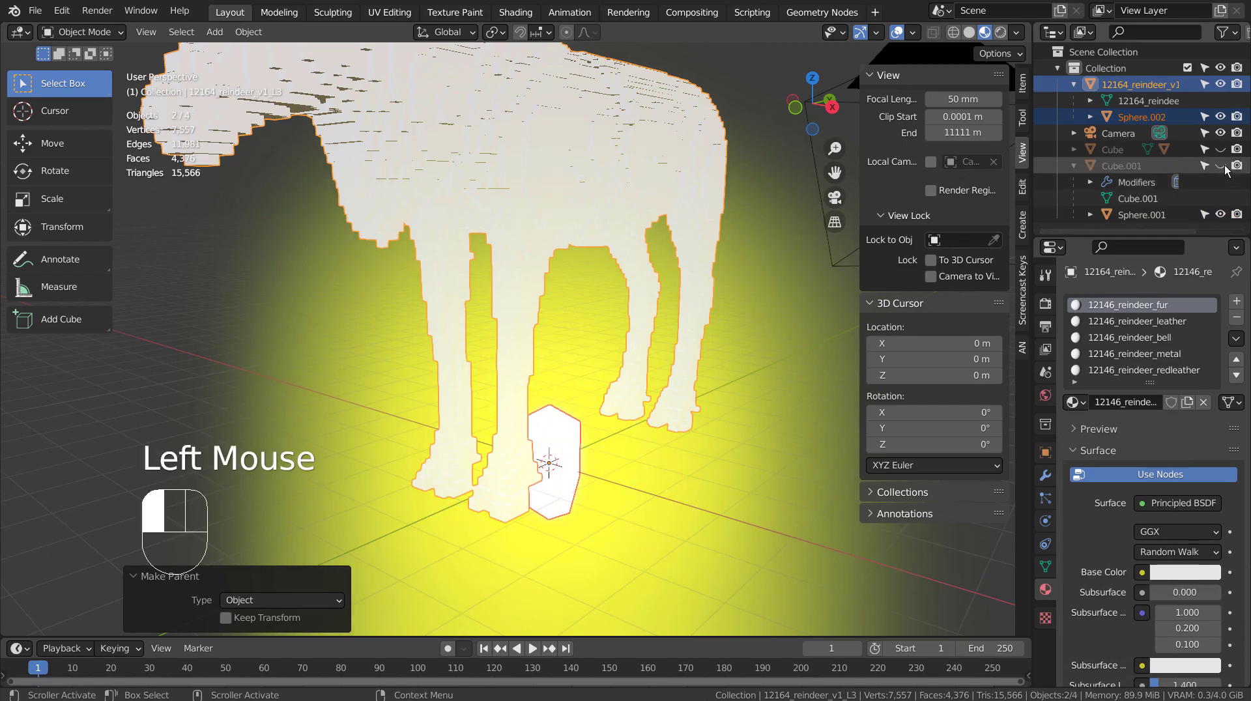
left_click(1075, 166)
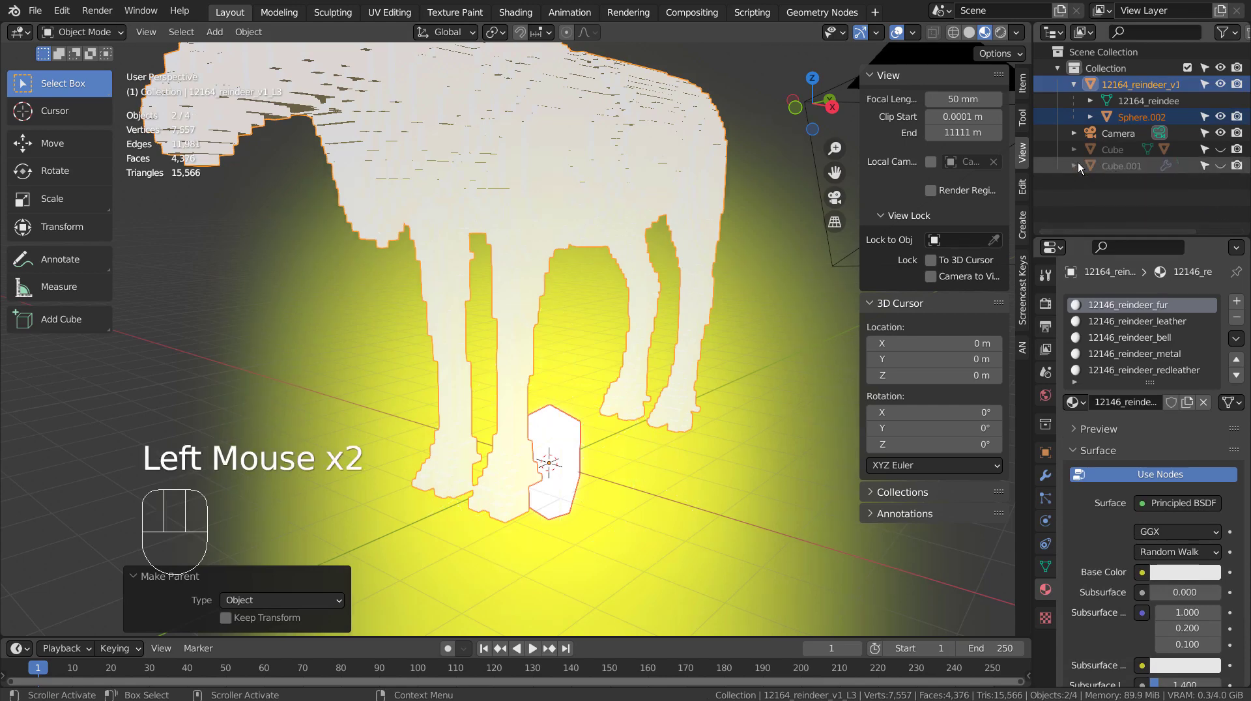
Step: Try the reindeer's Vertices and Faces instancing options, then start shrinking Sphere.002 toward 0.144
left_click(1137, 84)
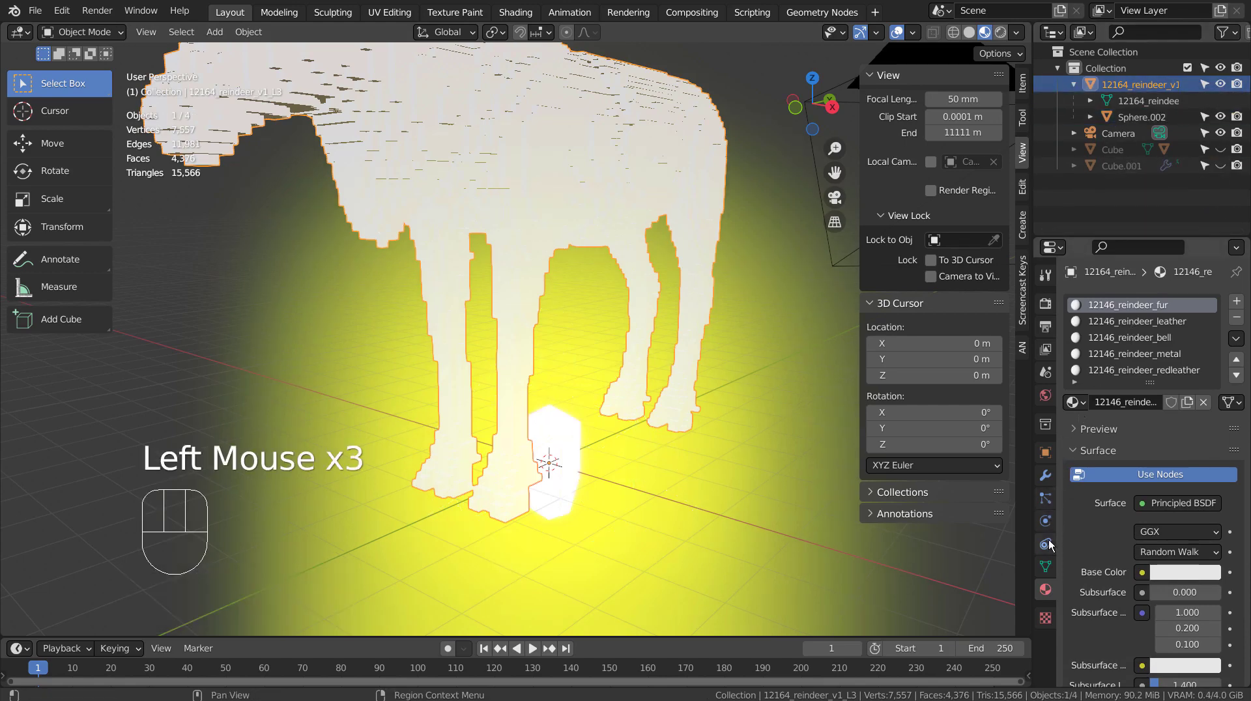
left_click(1046, 452)
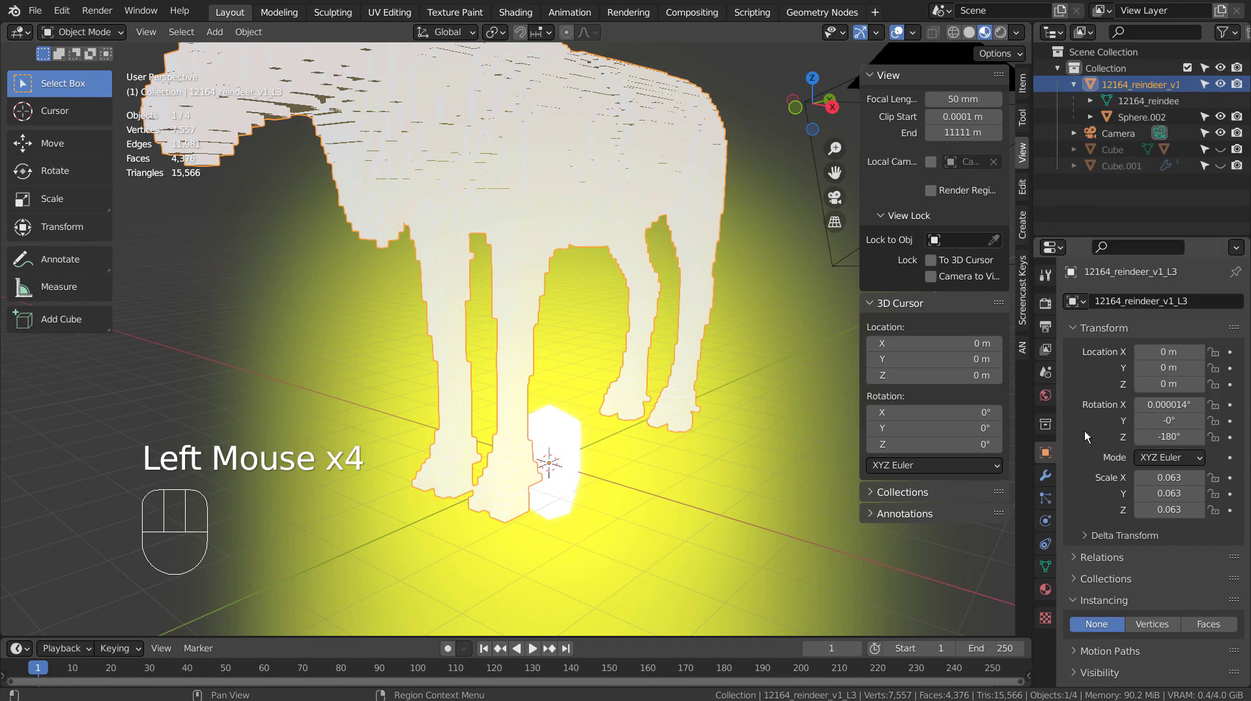
left_click(1151, 623)
left_click(1143, 622)
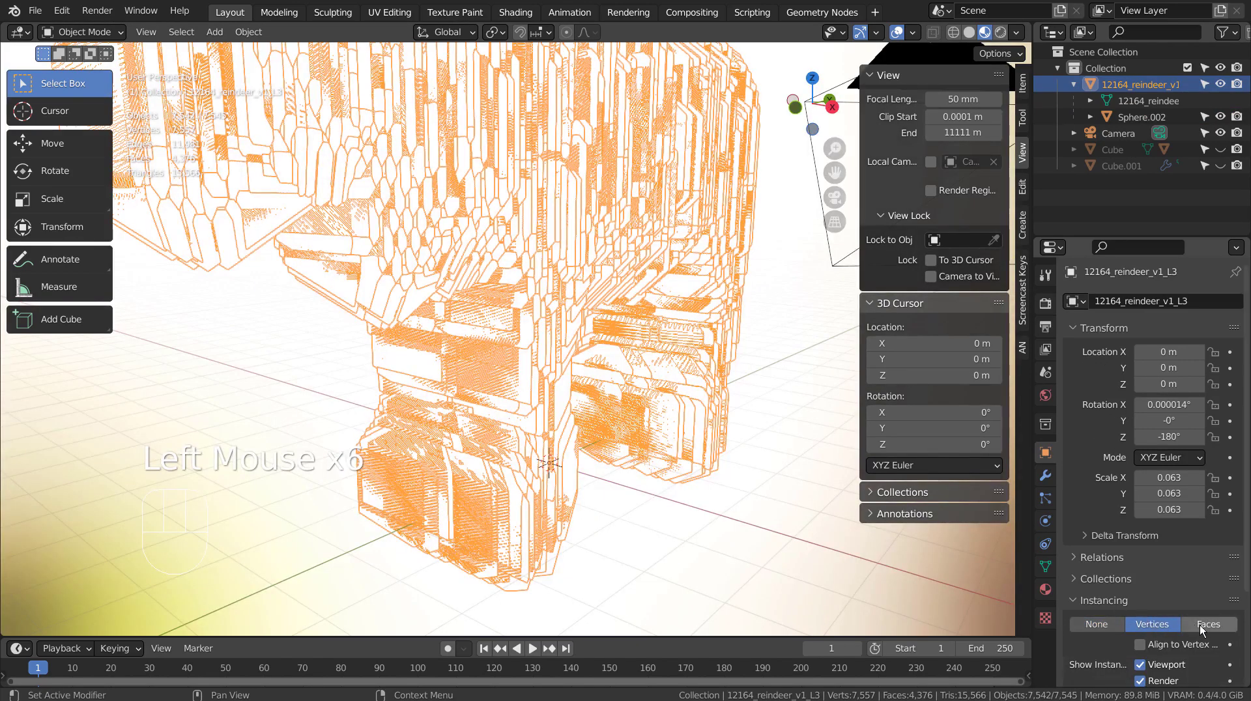
left_click(1206, 624)
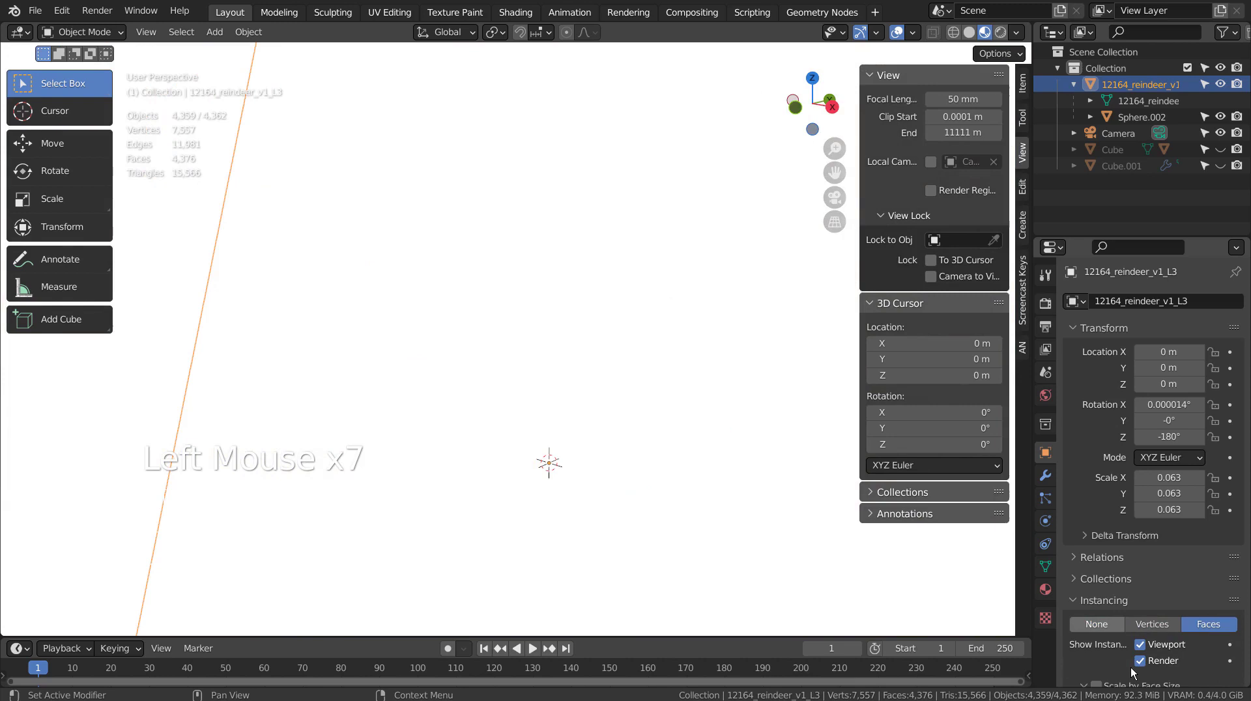
left_click(1097, 624)
left_click(574, 453)
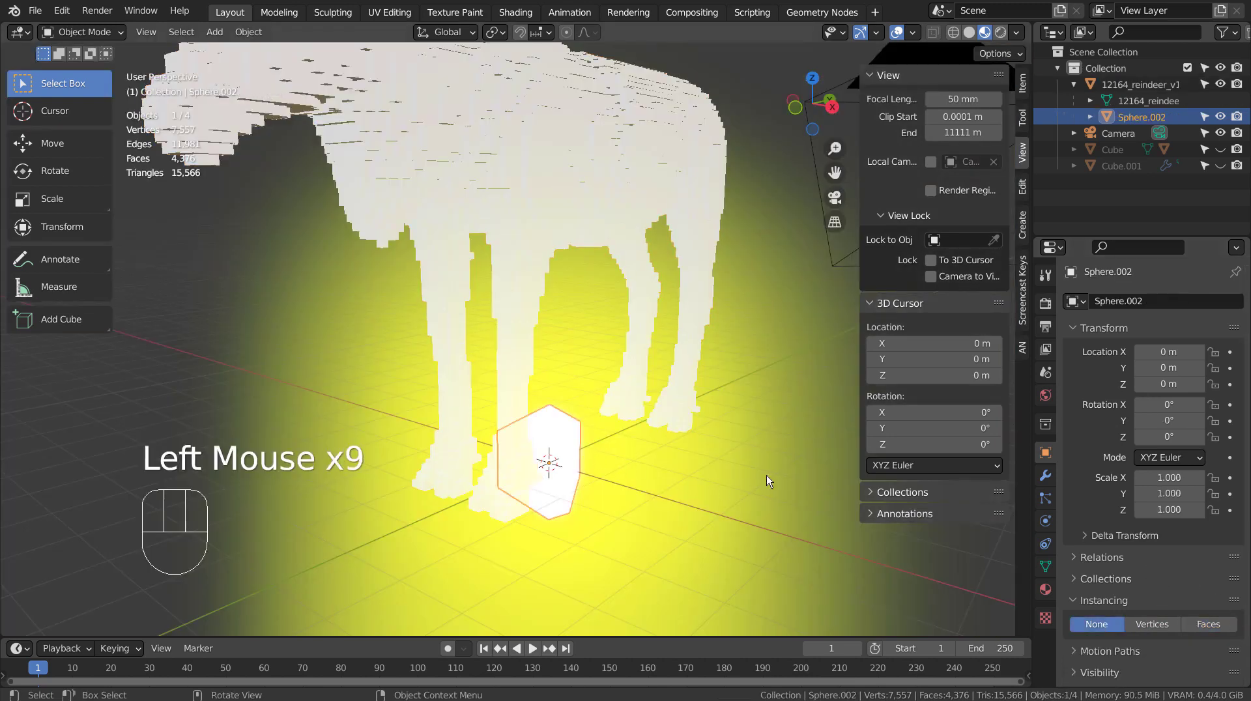
key("s")
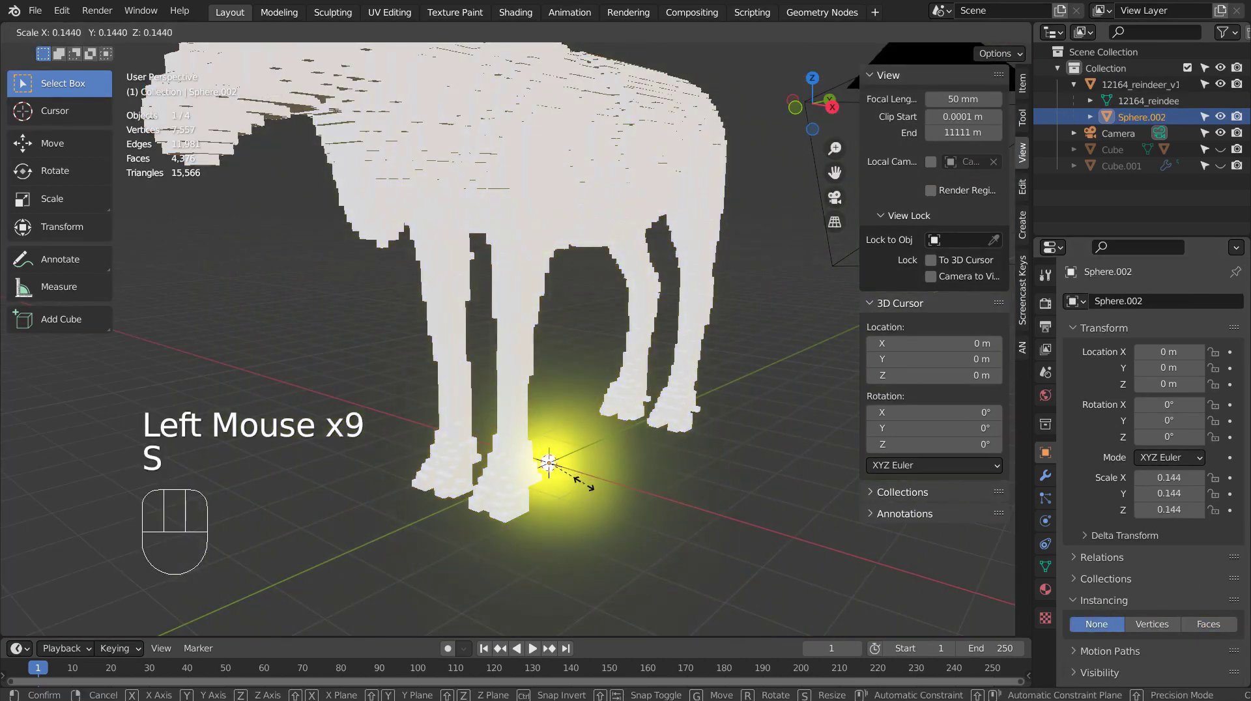
Step: Finish shrinking the sphere, then set the reindeer's Instancing to Vertices and orbit to check
left_click(554, 466)
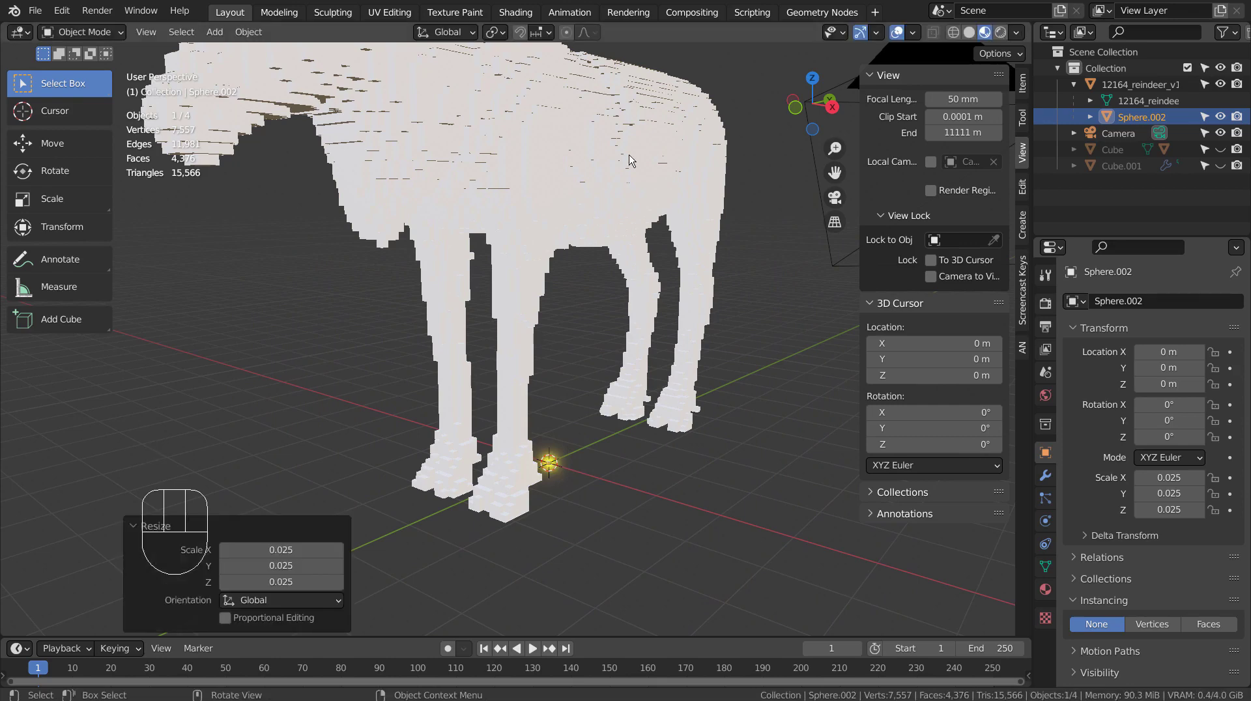
left_click(678, 411)
left_click(1156, 626)
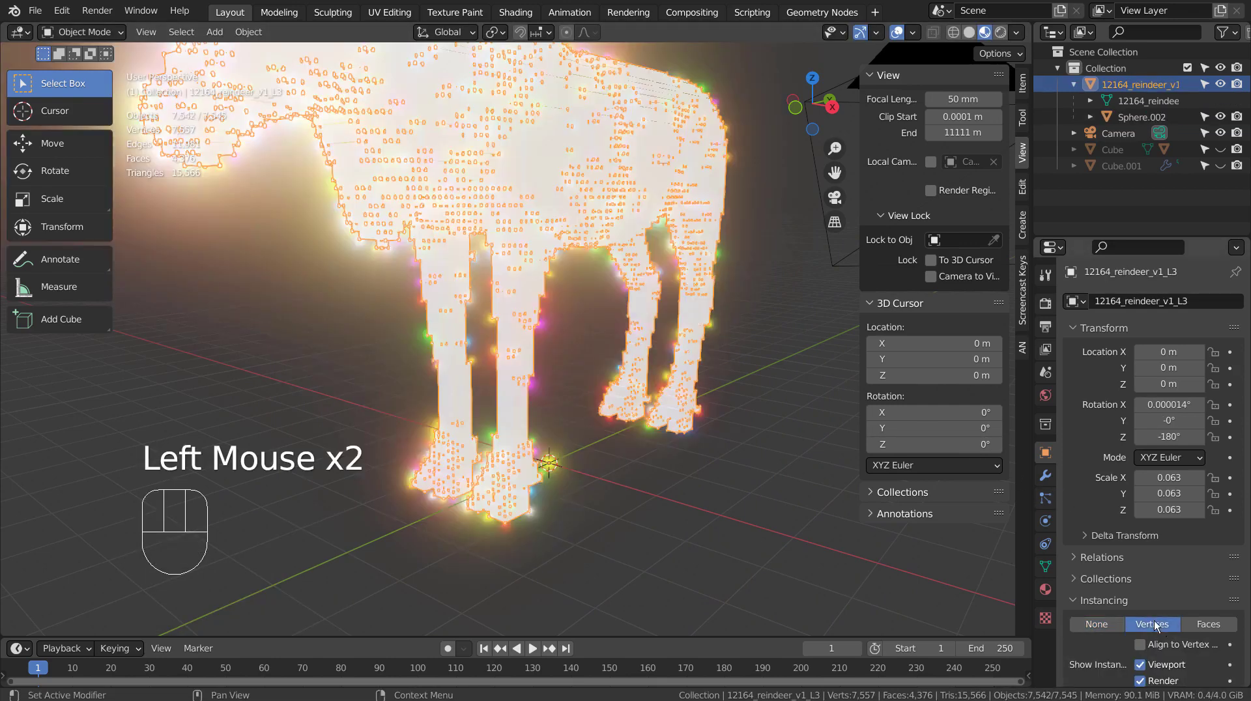
left_click(782, 500)
middle_click_drag(772, 498, 565, 319)
scroll(724, 507, "down", 2)
scroll(654, 349, "up", 1)
scroll(653, 350, "up", 1)
Step: Set the 12146_reindeer_fur material's Base Color to black
left_click(652, 251)
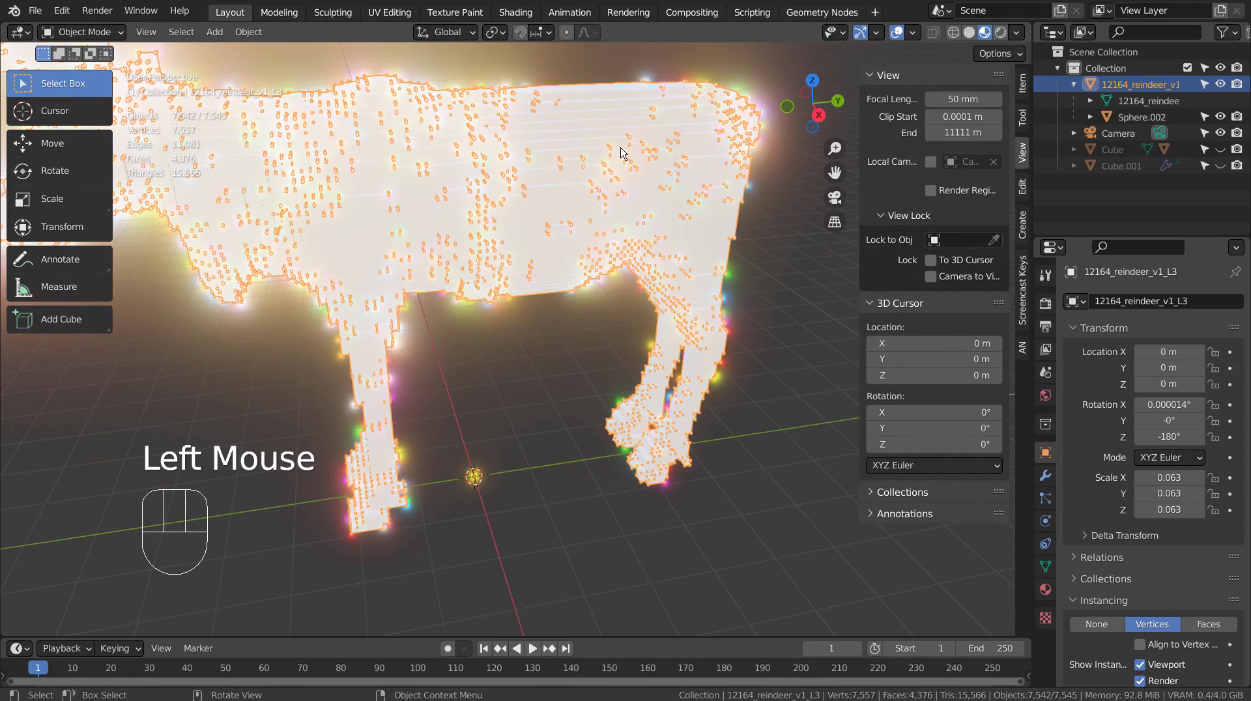
left_click(1045, 589)
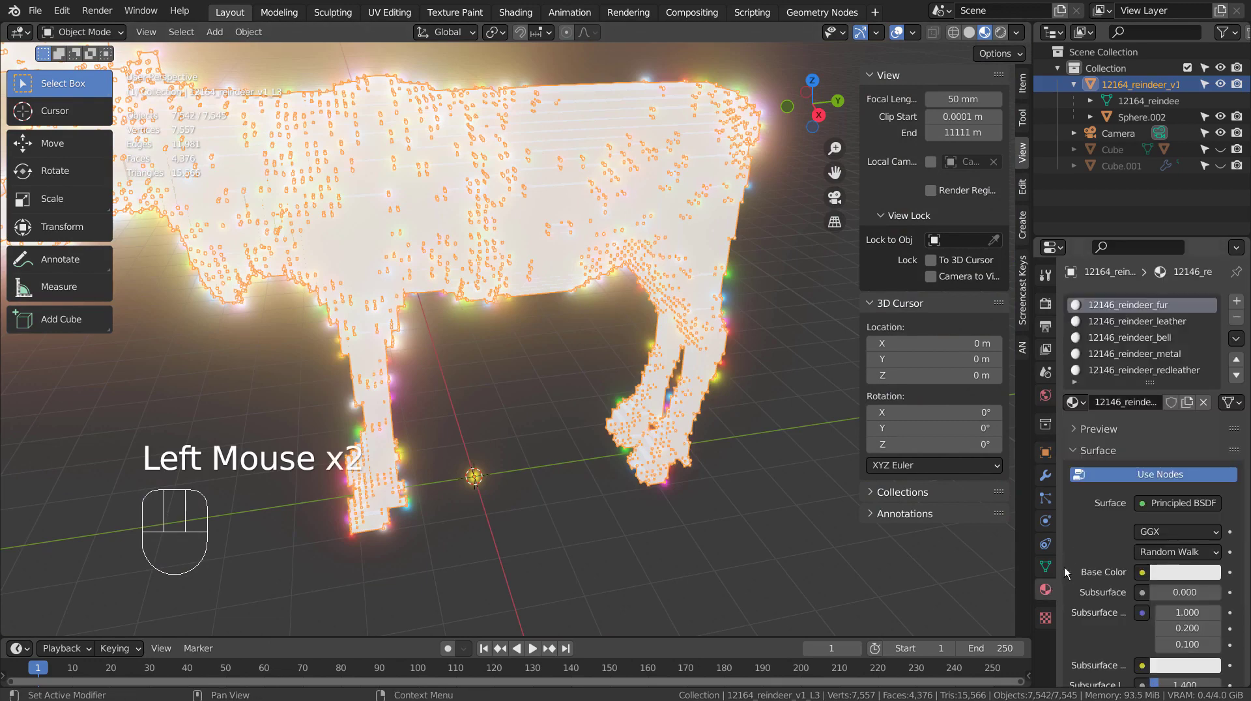
left_click(1181, 572)
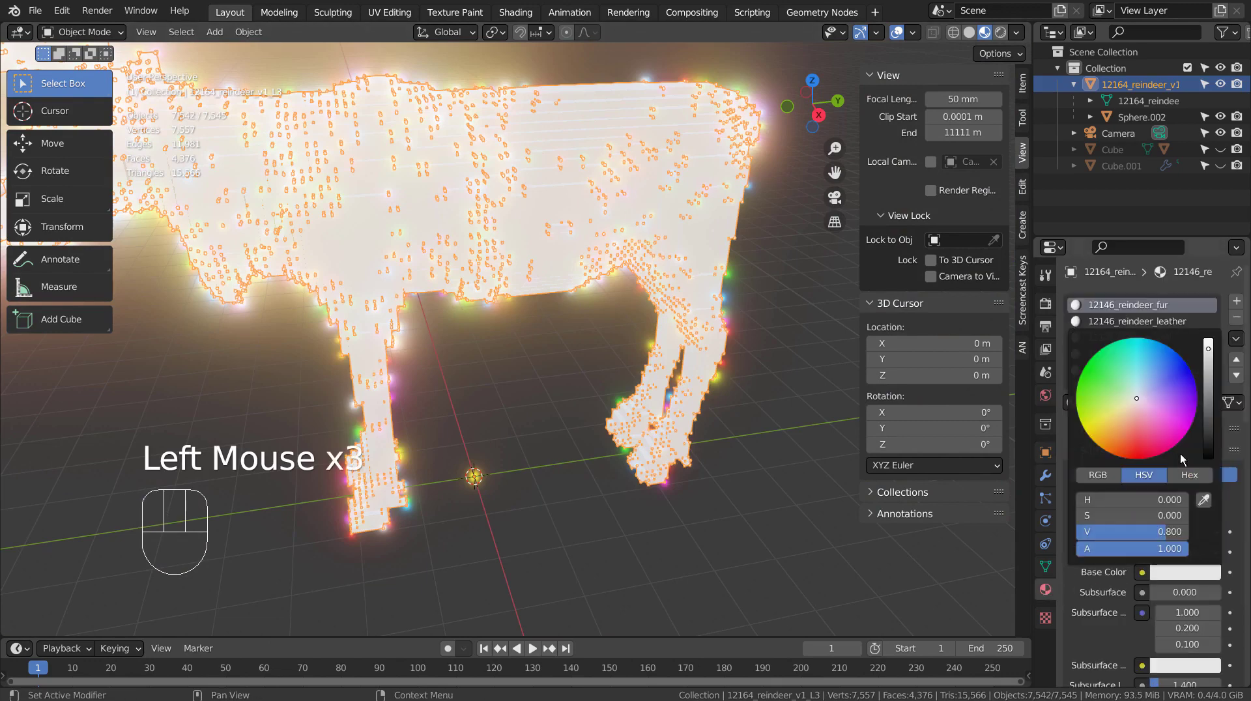
left_click(1214, 456)
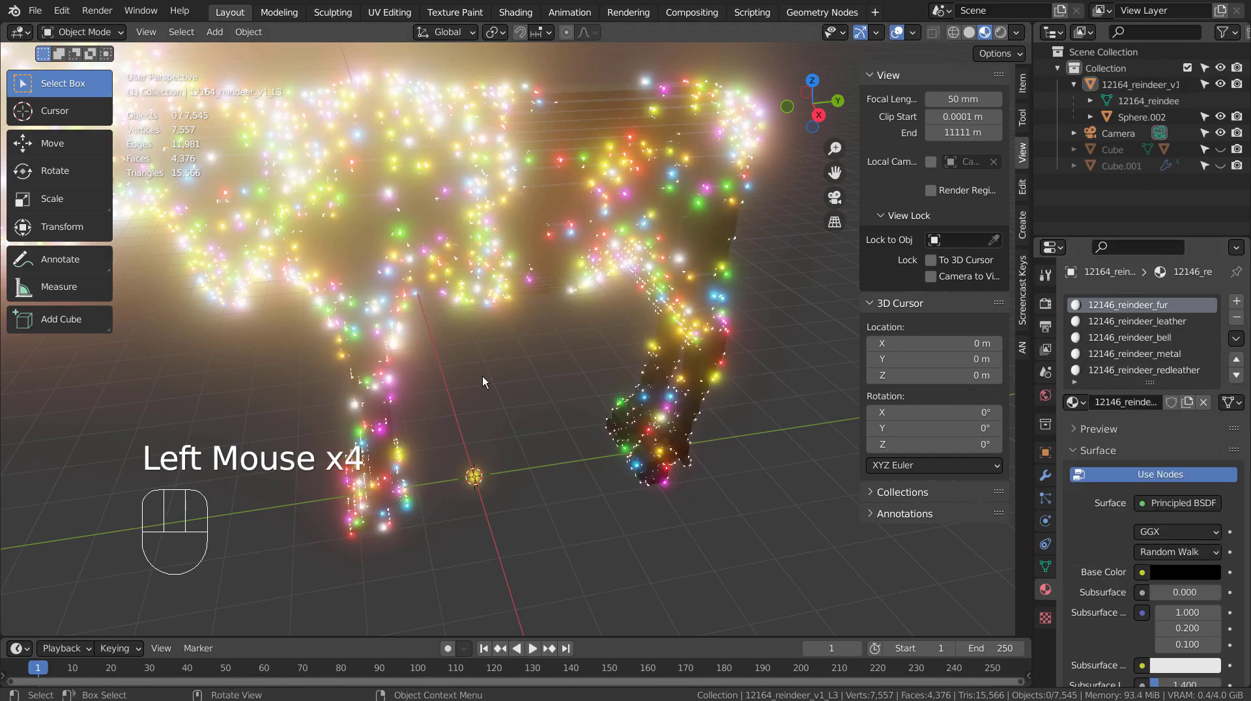
middle_click_drag(495, 378, 640, 449)
scroll(553, 339, "down", 3)
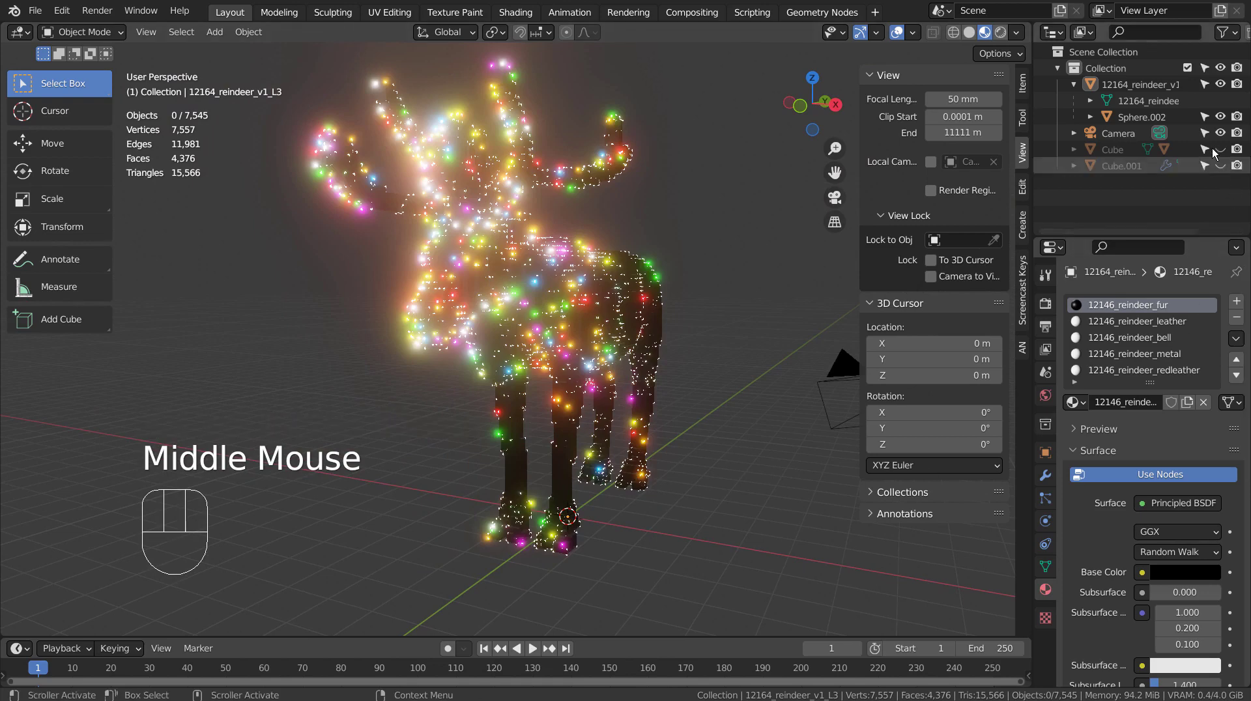
Step: Enlarge the light sphere and set its Emission Strength to 111
left_click(1142, 116)
key("s")
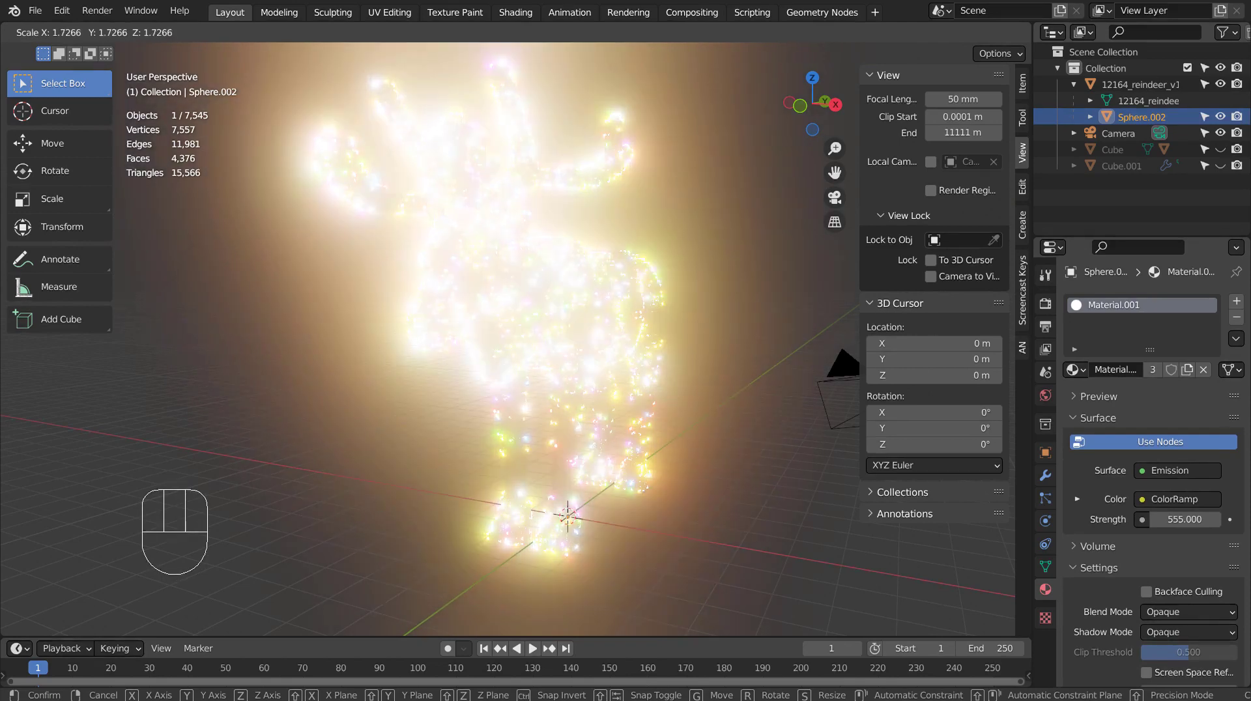
left_click(53, 434)
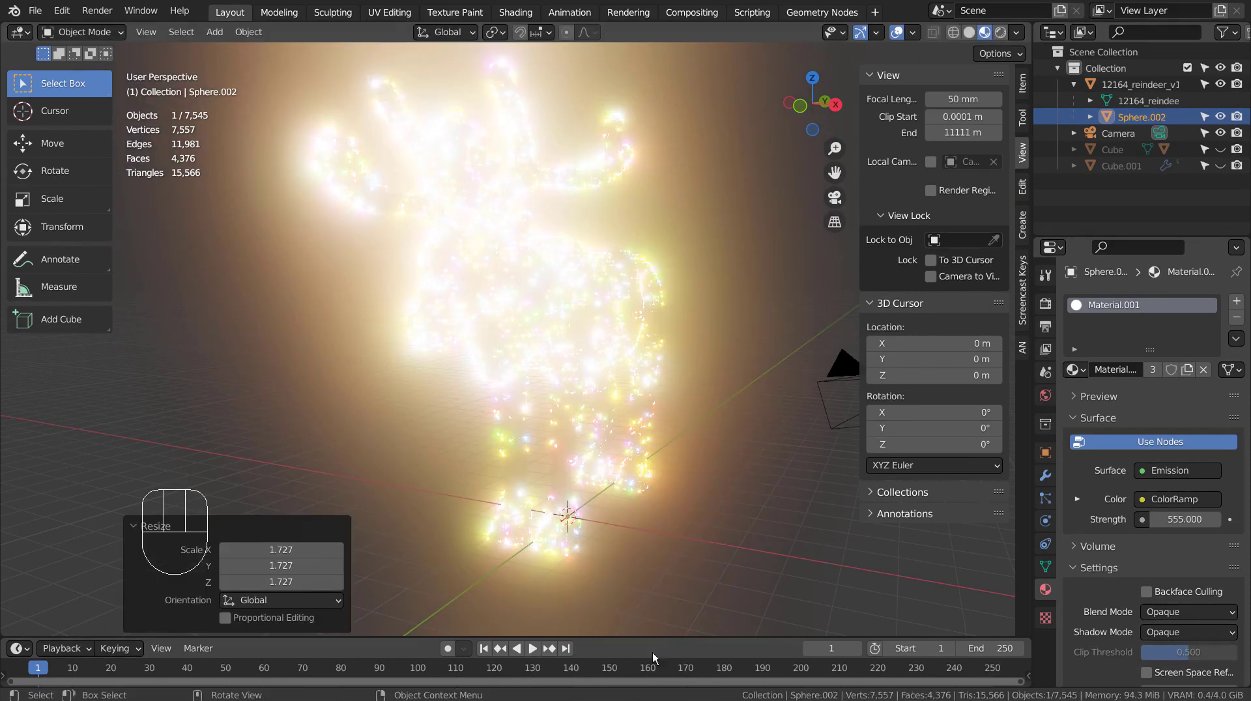
left_click(1186, 520)
type("111")
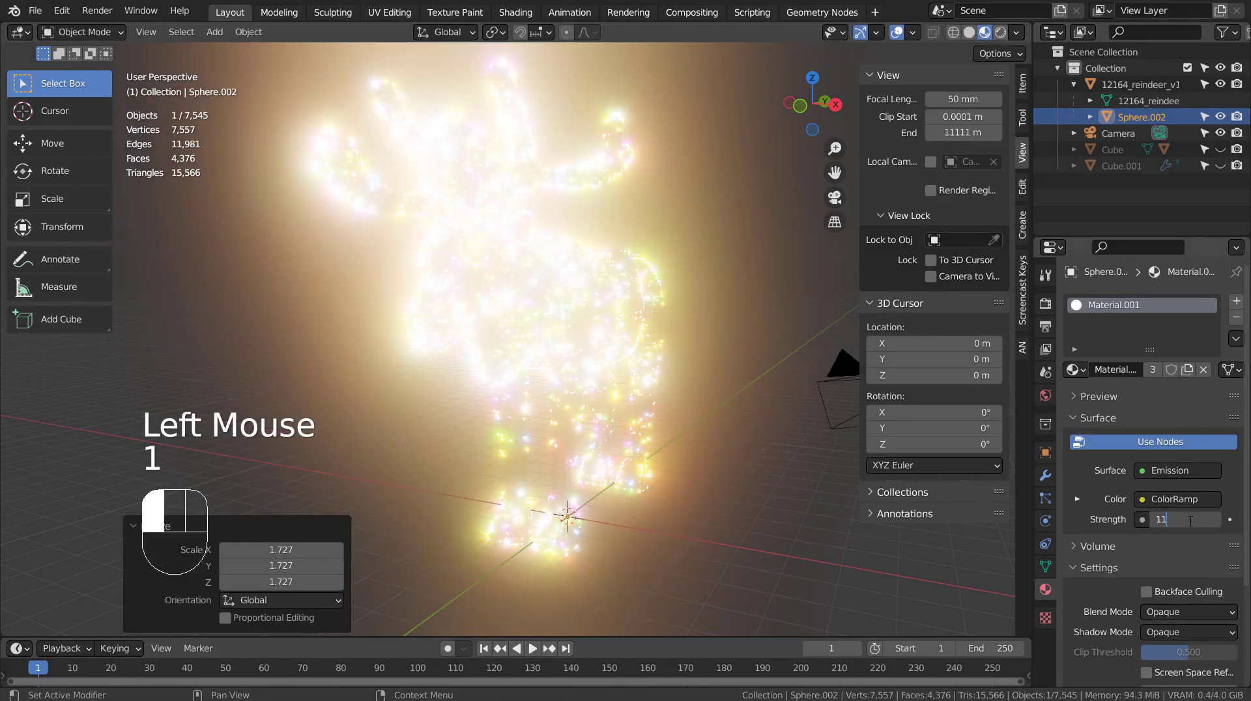
key("Return")
Step: Shrink the light sphere again and lower its Emission Strength to 155
key("s")
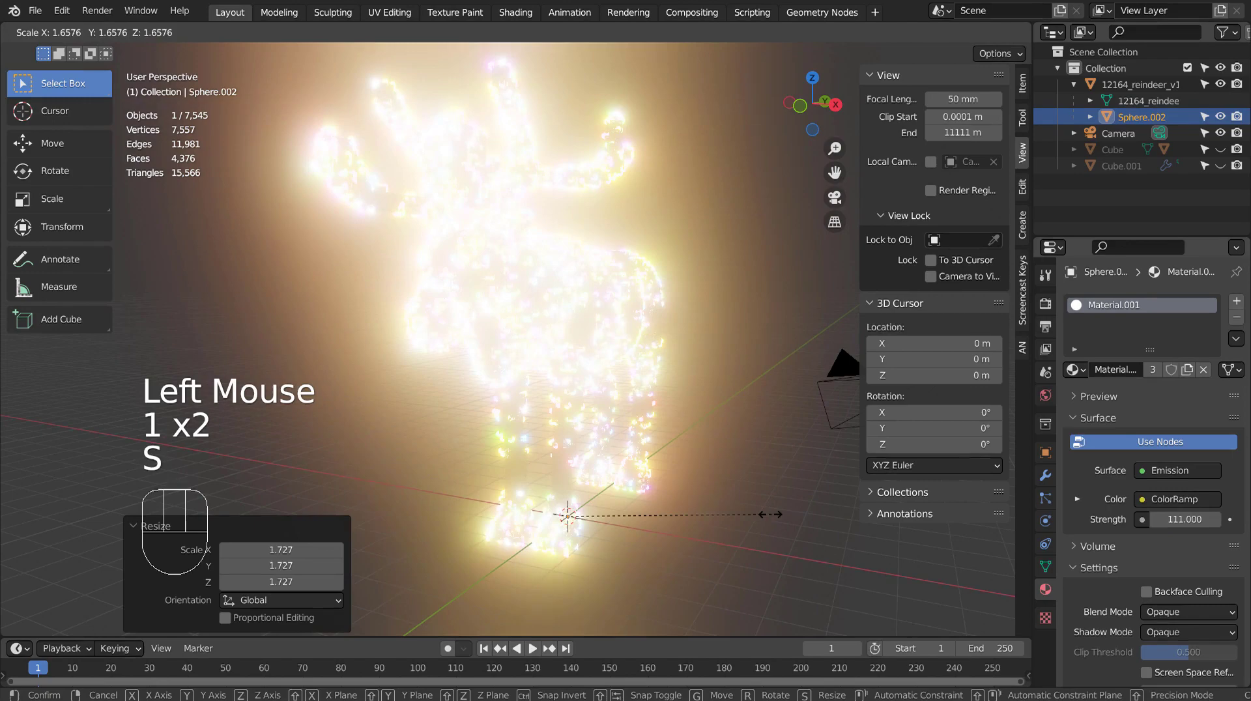
left_click(949, 531)
left_click(1164, 520)
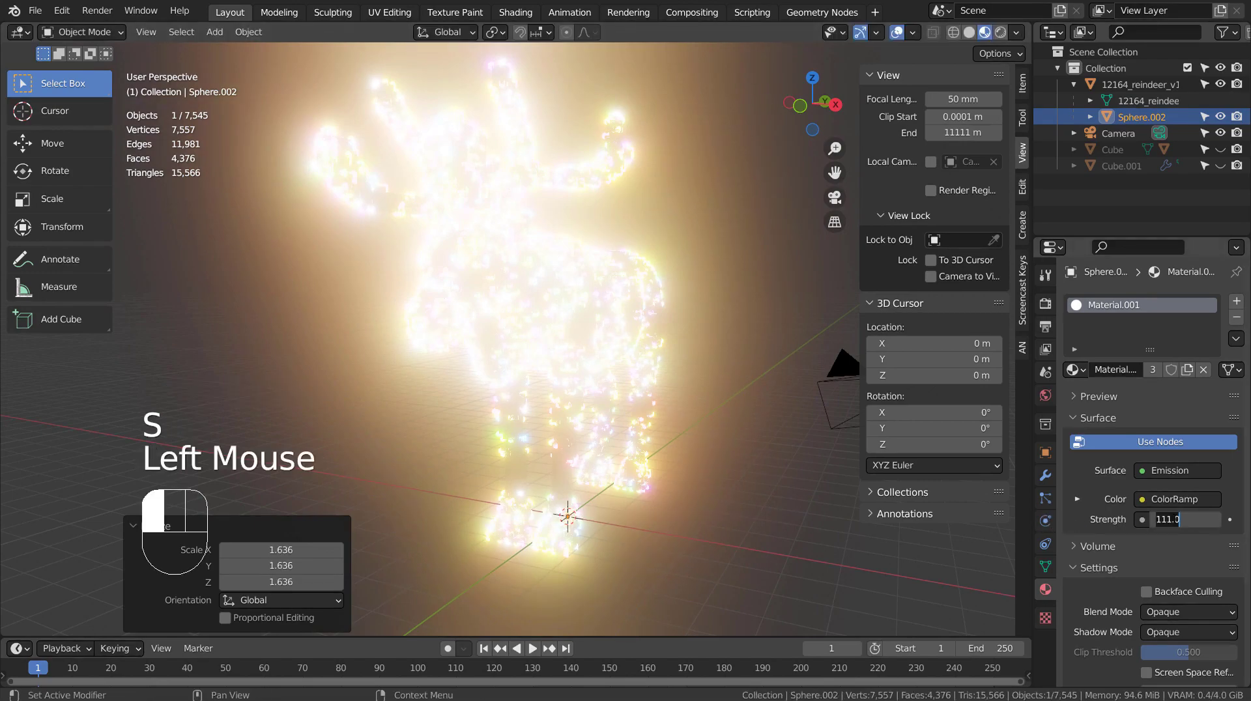
type("15")
key("Return")
middle_click_drag(741, 515, 858, 448)
Step: Add a plane mesh and scale it up into a large floor
key("shift+a")
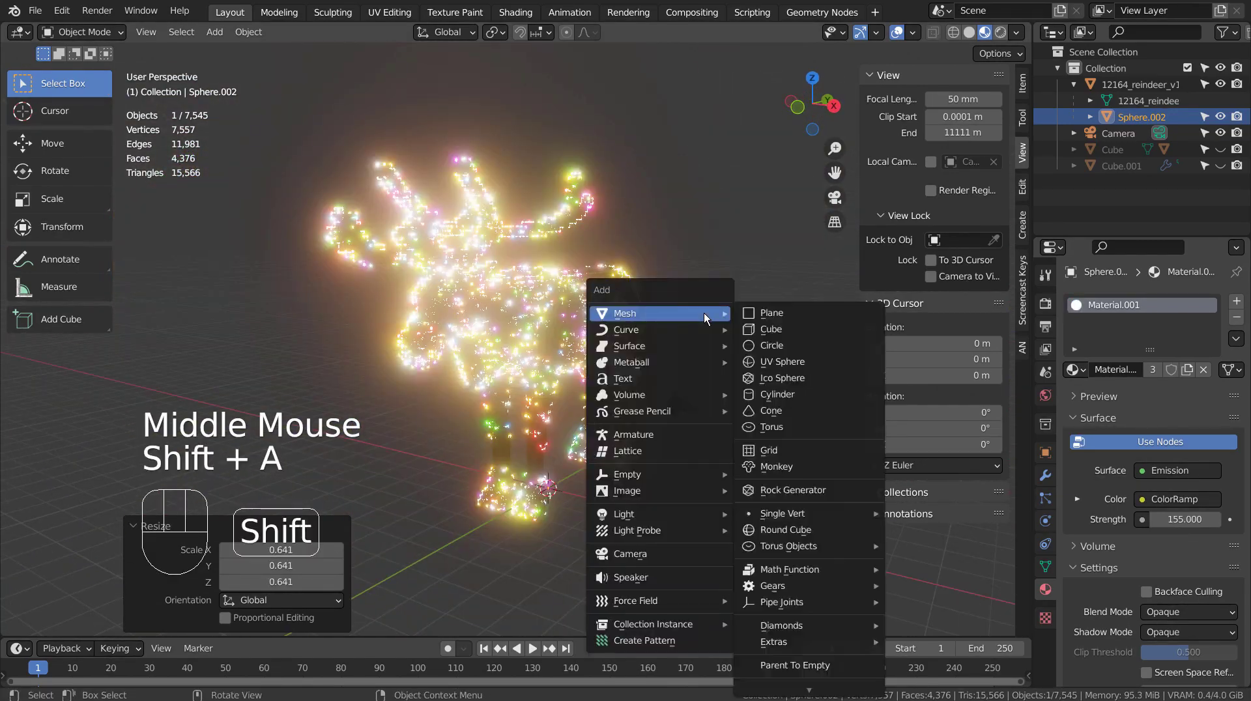
left_click(805, 315)
key("s")
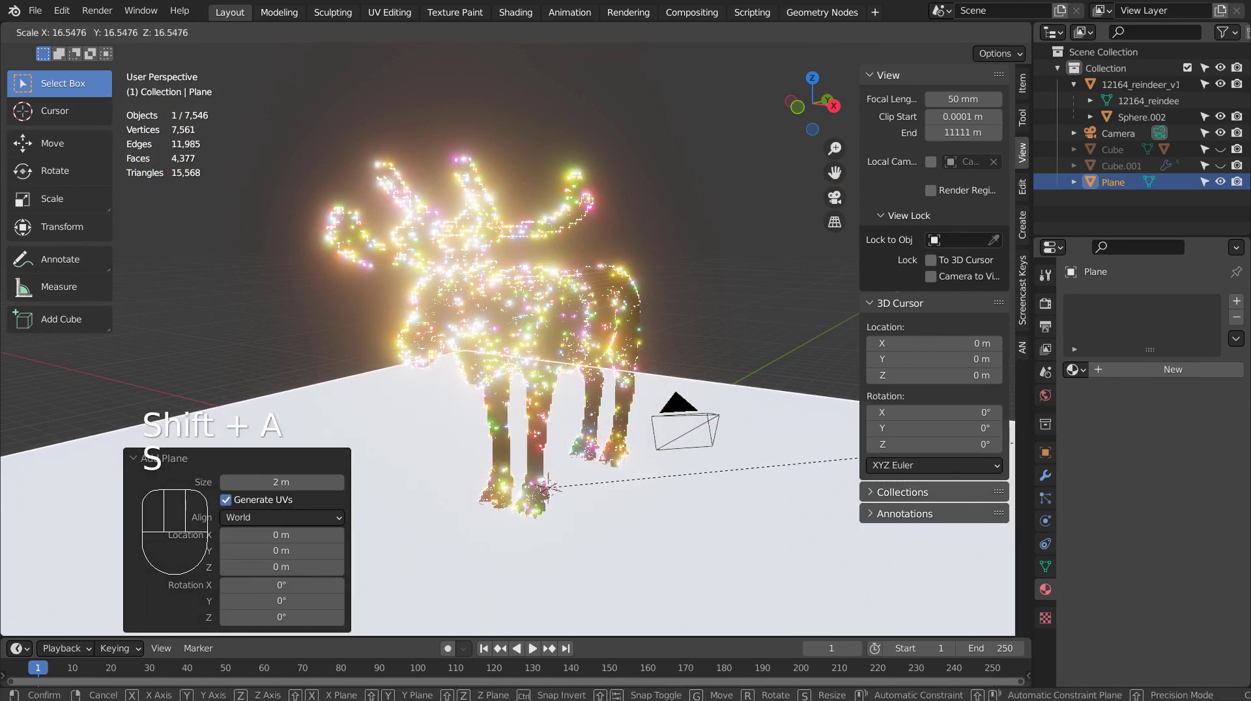
left_click(374, 179)
Step: Extrude two back edges of the plane upward into tall walls
key("Tab")
key("2")
left_click(732, 369)
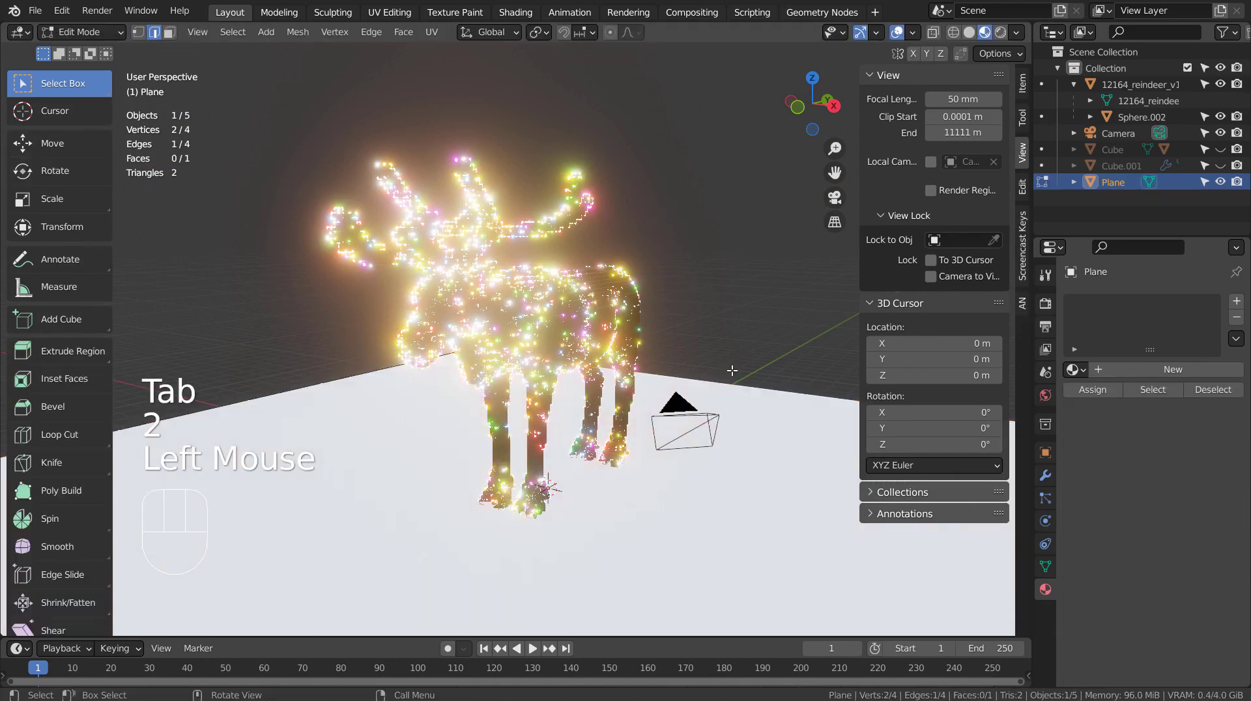
left_click(362, 370, "shift")
key("e")
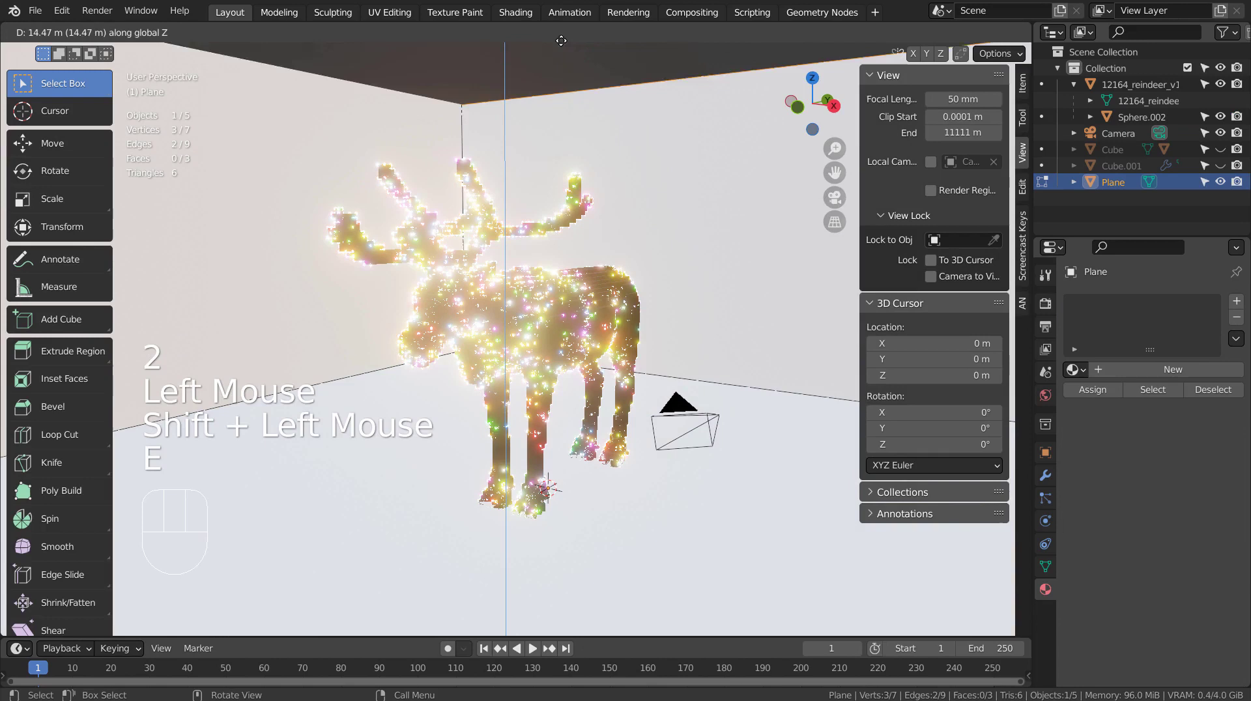
left_click(565, 551)
key("Tab")
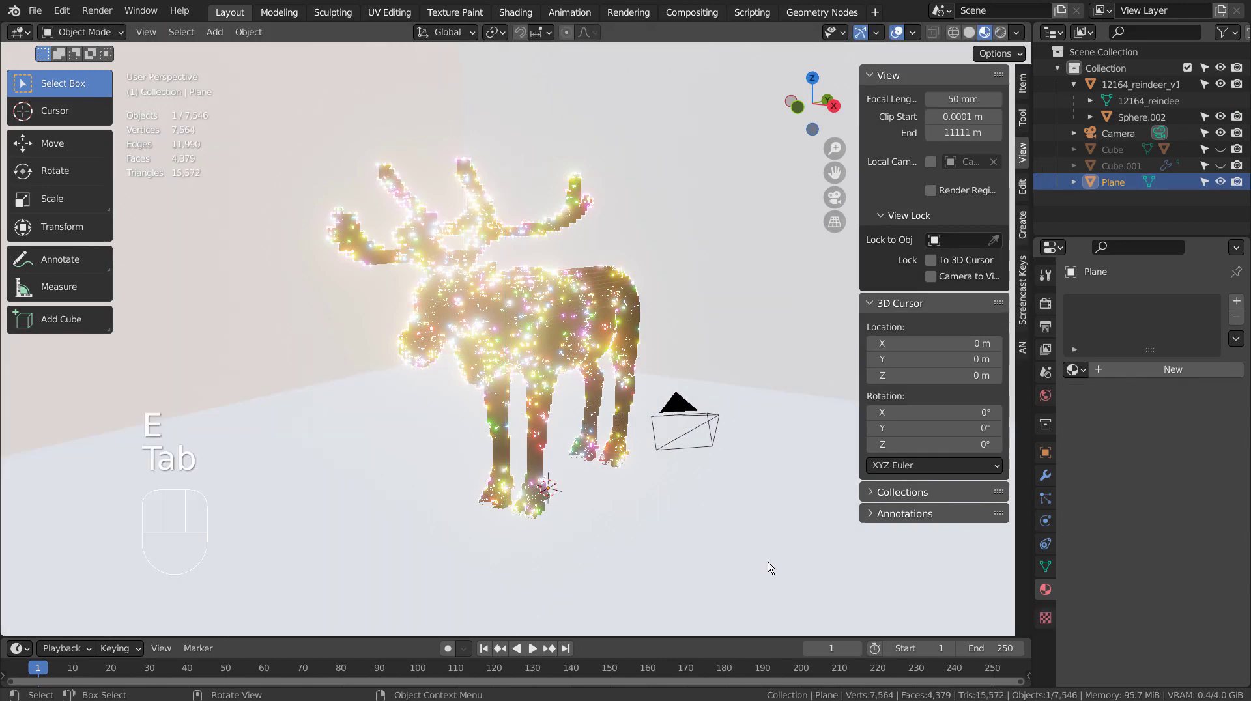
Step: Give the plane a new Material.002 with grey base colour, Metallic 0.891 and Roughness 0.282
left_click(1198, 370)
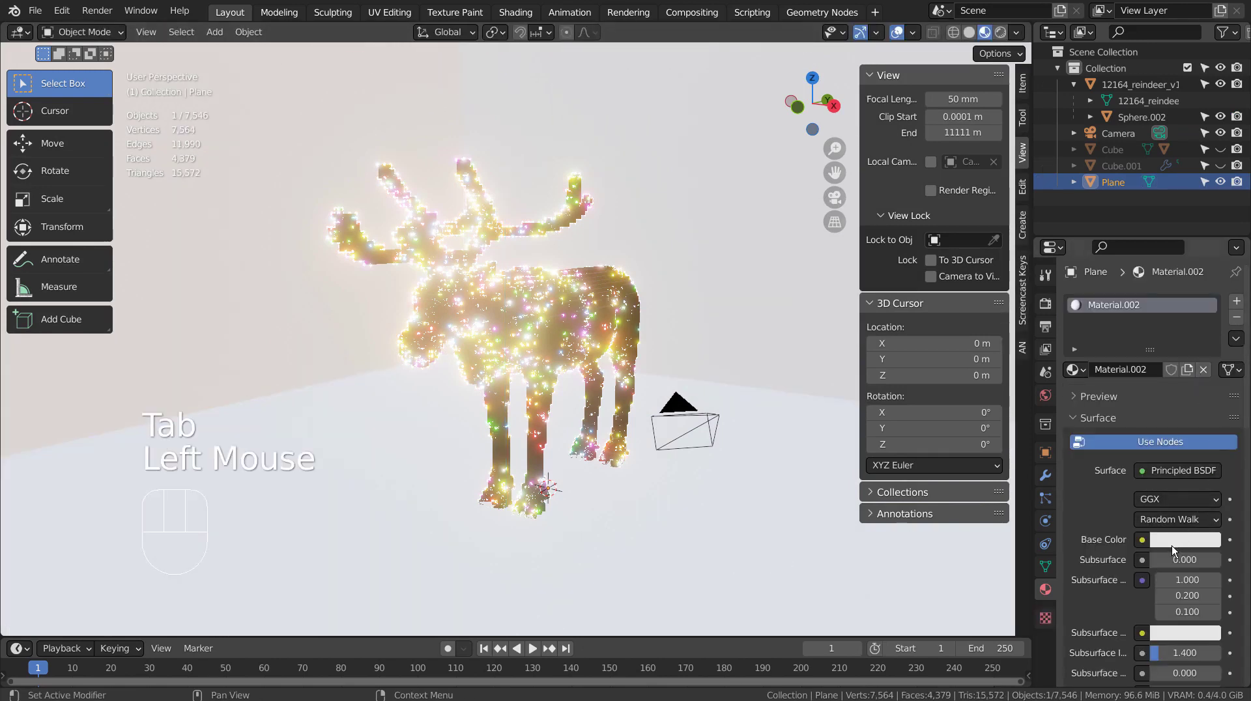
left_click(1172, 541)
left_click_drag(1200, 407, 1208, 367)
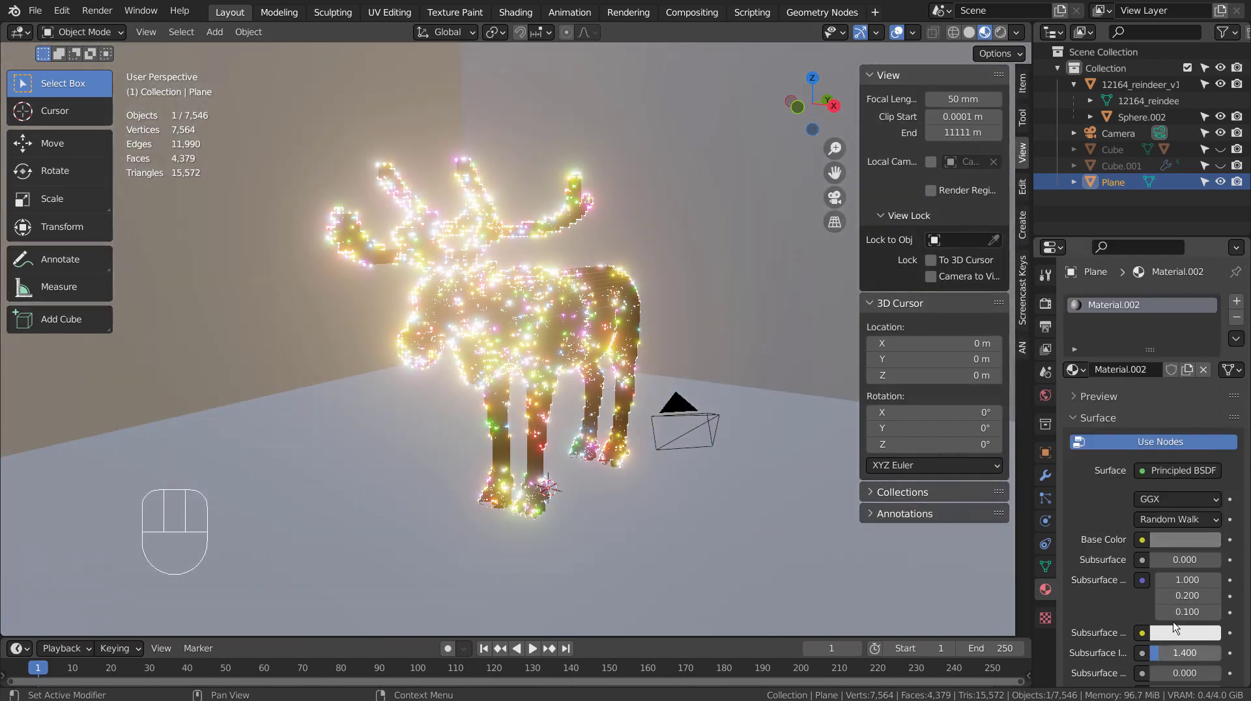
scroll(1175, 626, "down", 2)
left_click_drag(1174, 622, 1211, 622)
left_click_drag(1203, 675, 1169, 676)
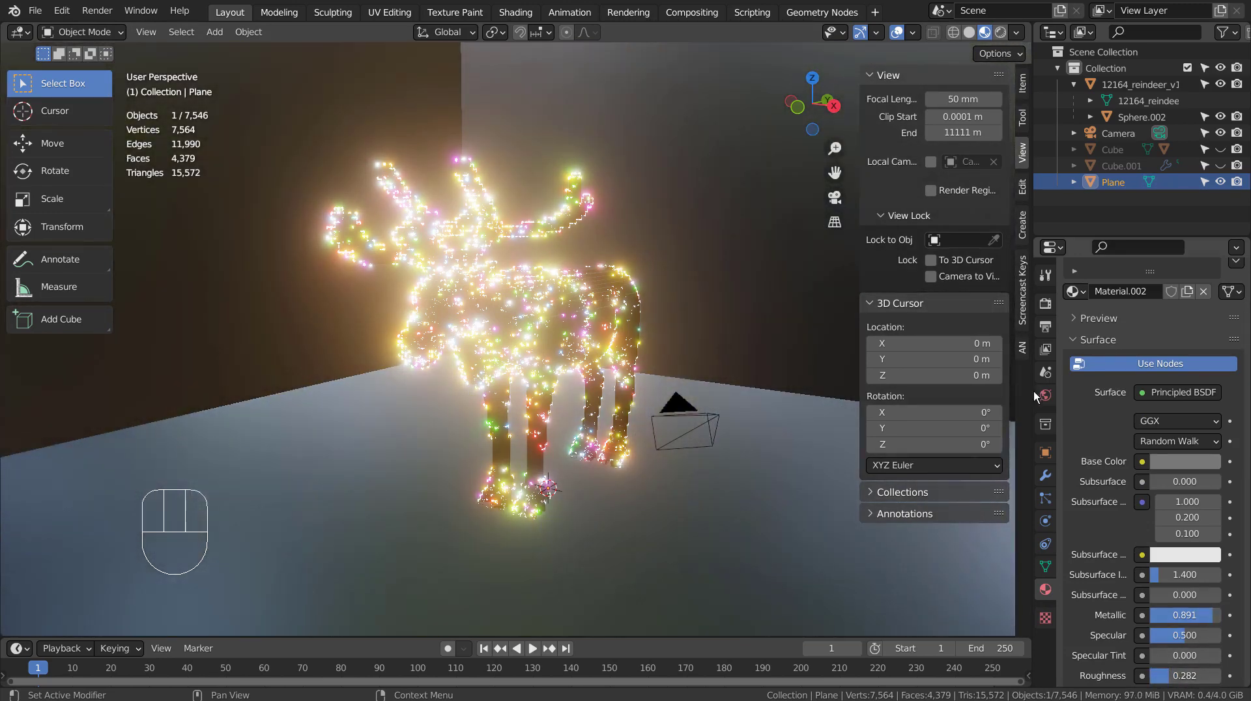
Step: Switch to rendered preview and drop the World background strength to 0.1
left_click(1001, 33)
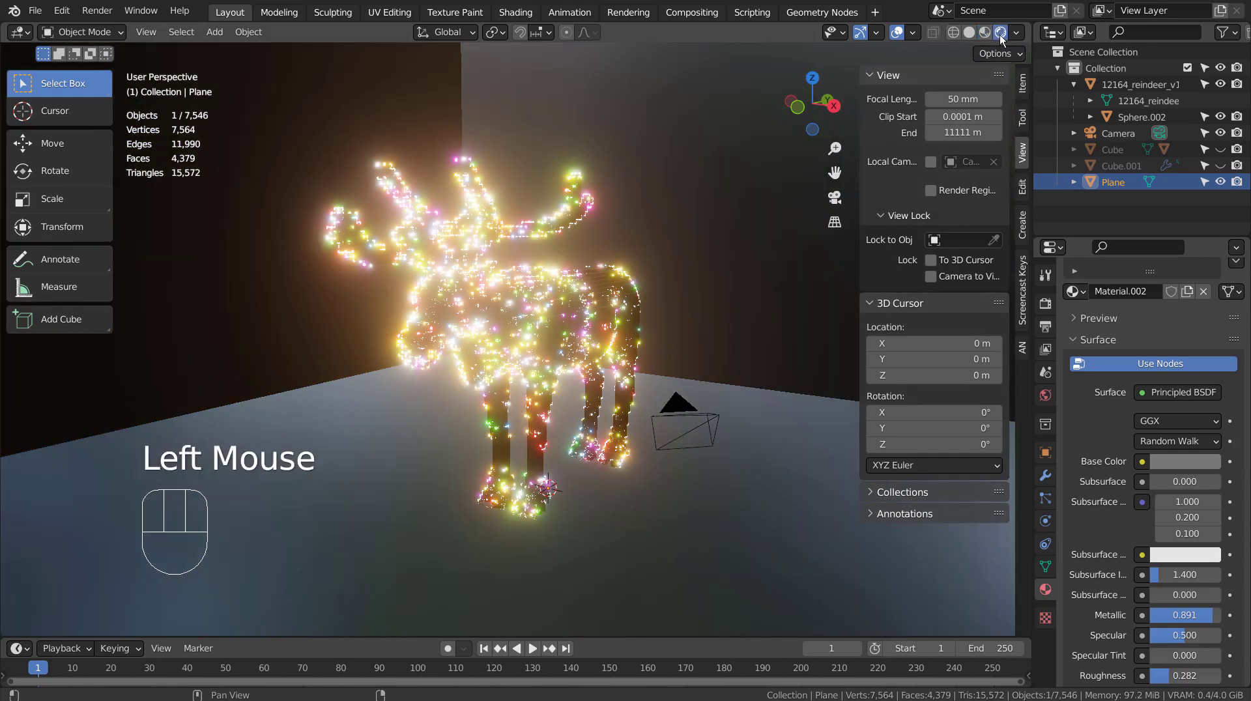
left_click(1043, 396)
left_click_drag(1170, 551, 1141, 551)
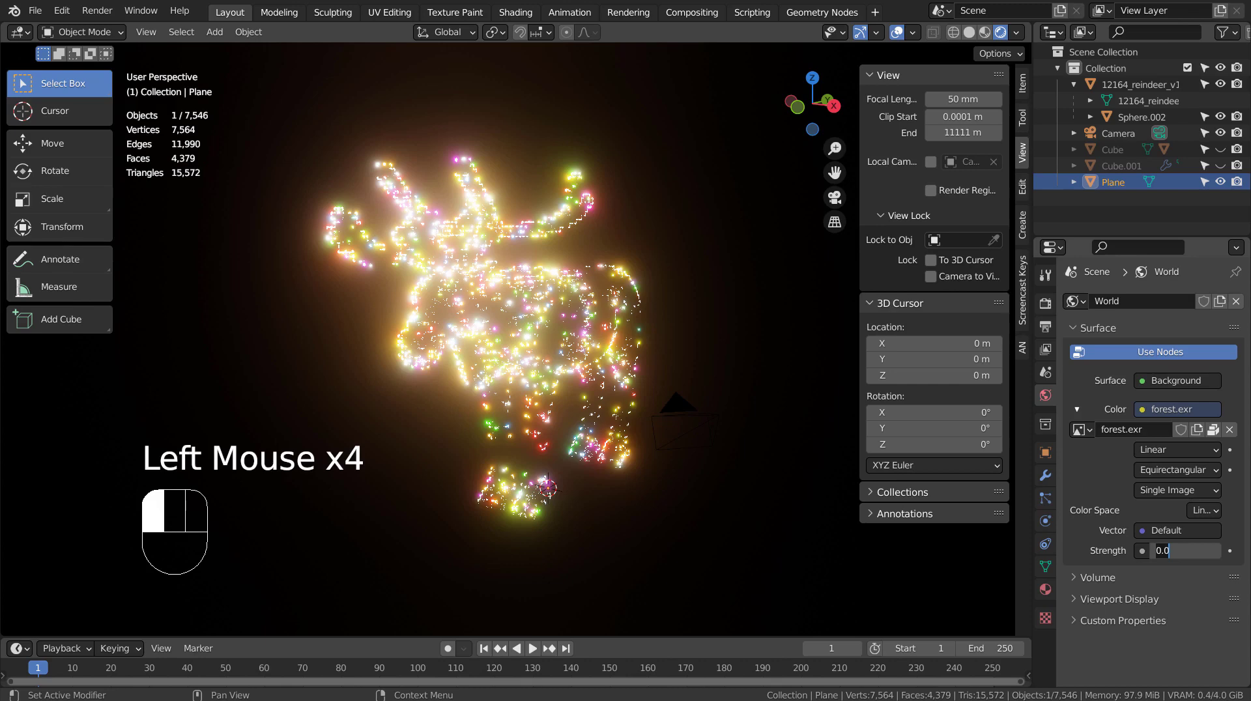
type("1")
key("Return")
Step: Try world strengths 0.5 and 0.3, then settle on 0.6
left_click(1185, 551)
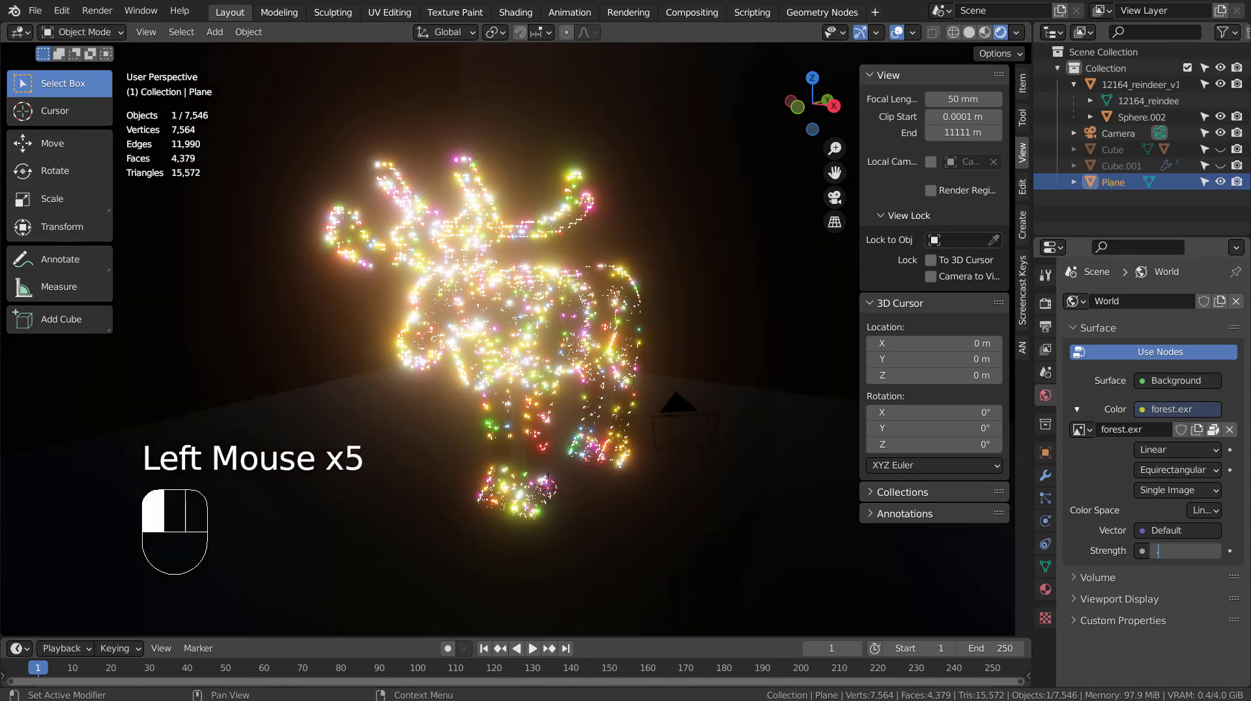
type("0.5")
key("Return")
left_click(1185, 550)
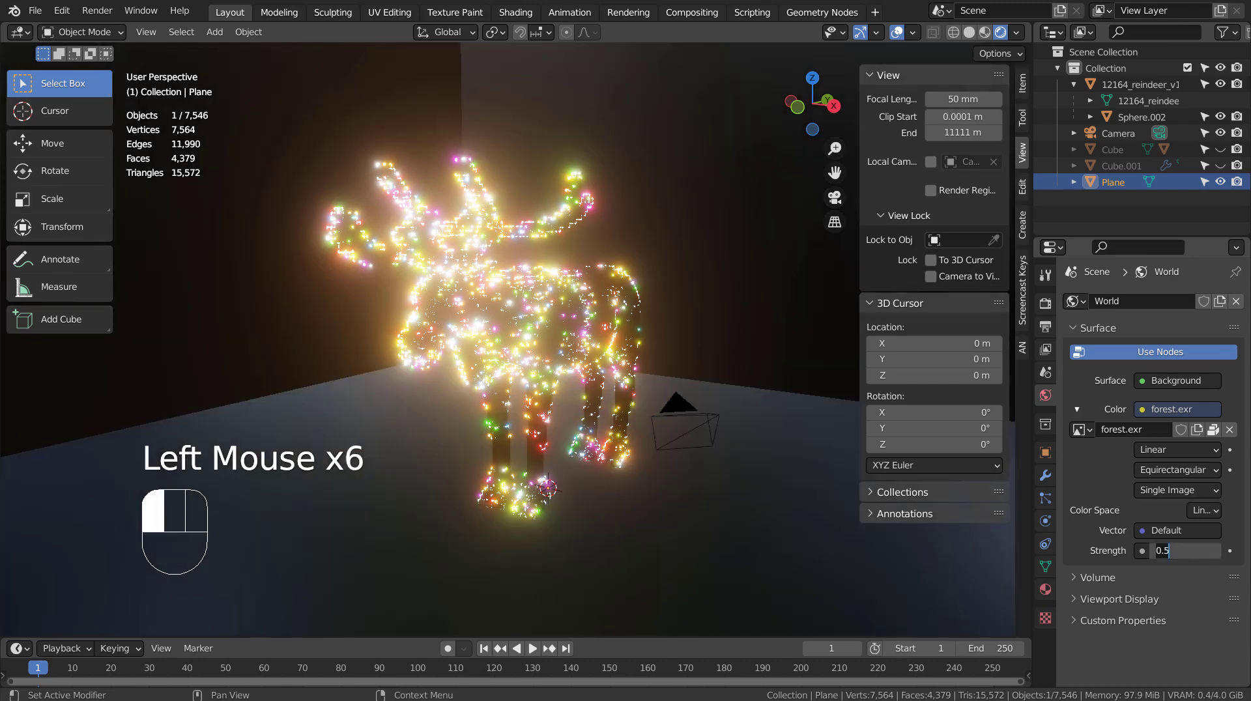
type("0.3")
key("Return")
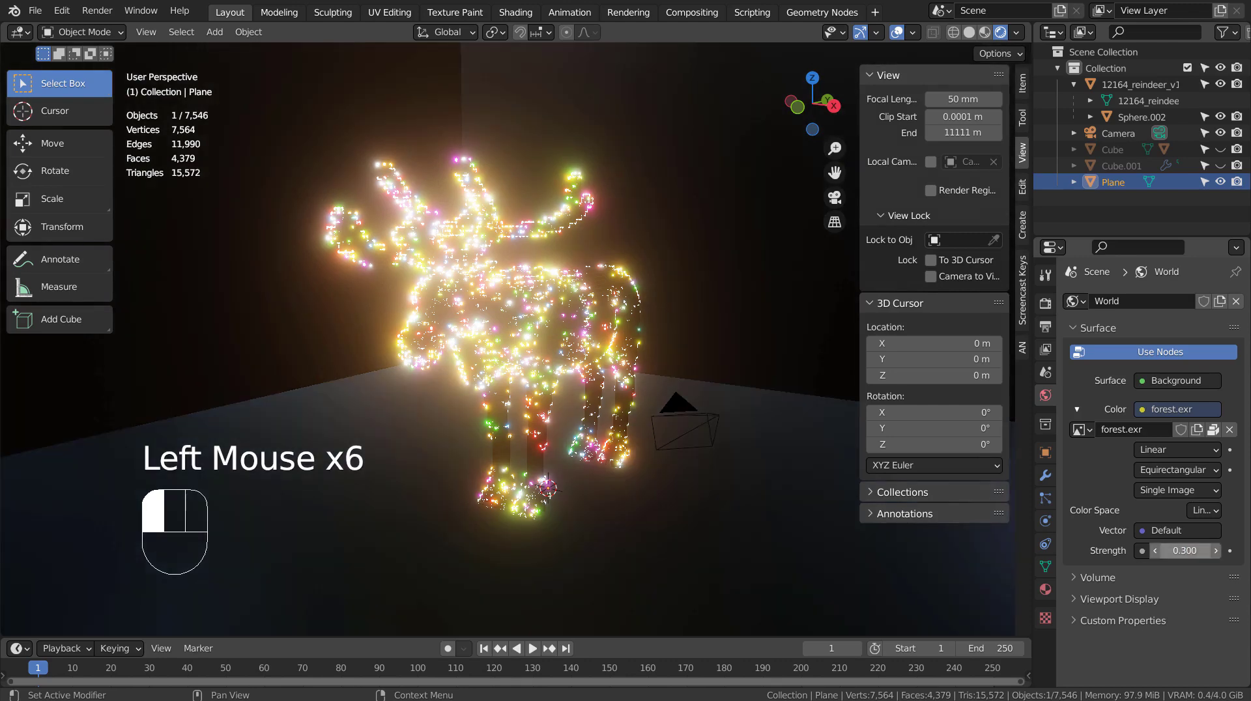
left_click(1168, 551)
type(".6")
key("Return")
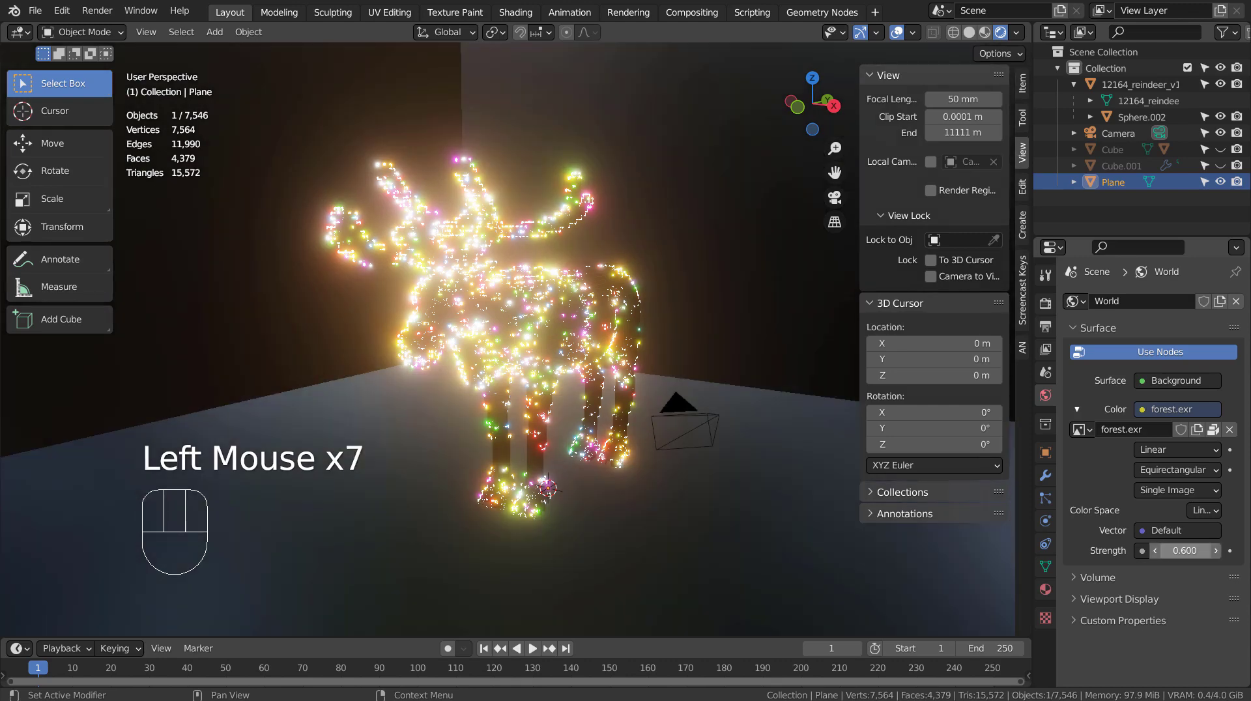
Step: Snap the camera to the view and walk it back to reveal the room walls
key("ctrl+alt+KP_0")
key("shift+grave")
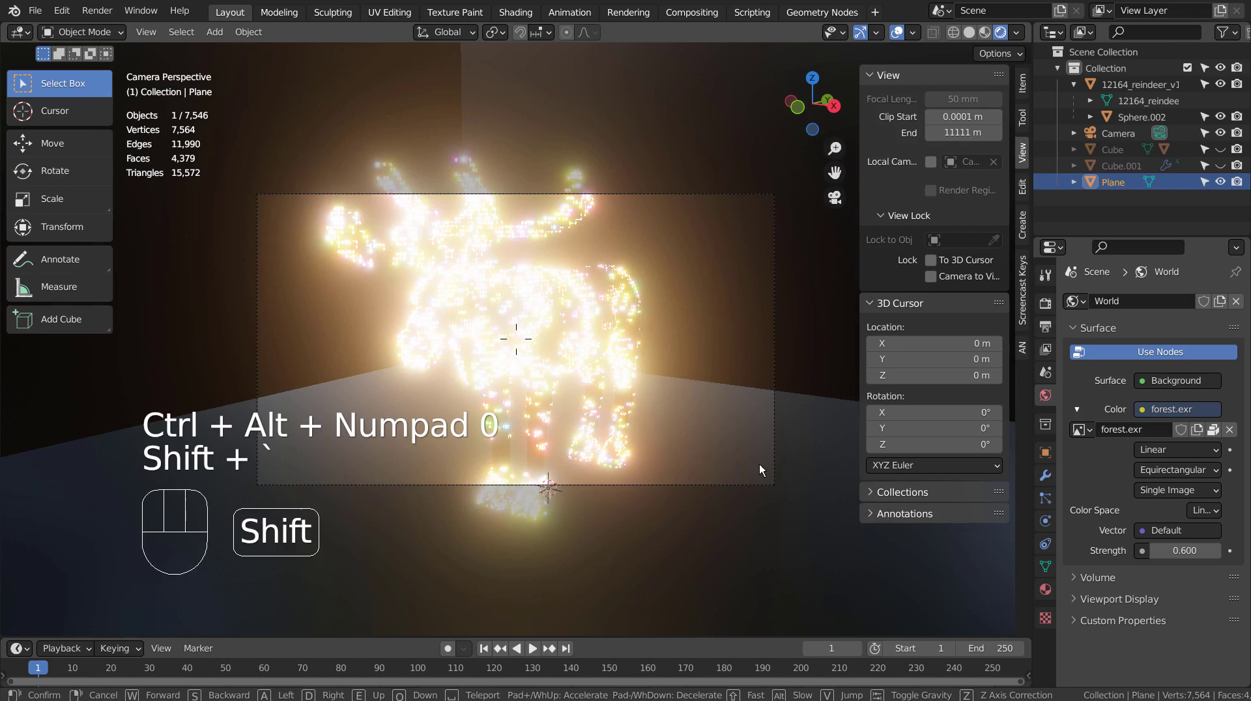
key("s")
key("shift")
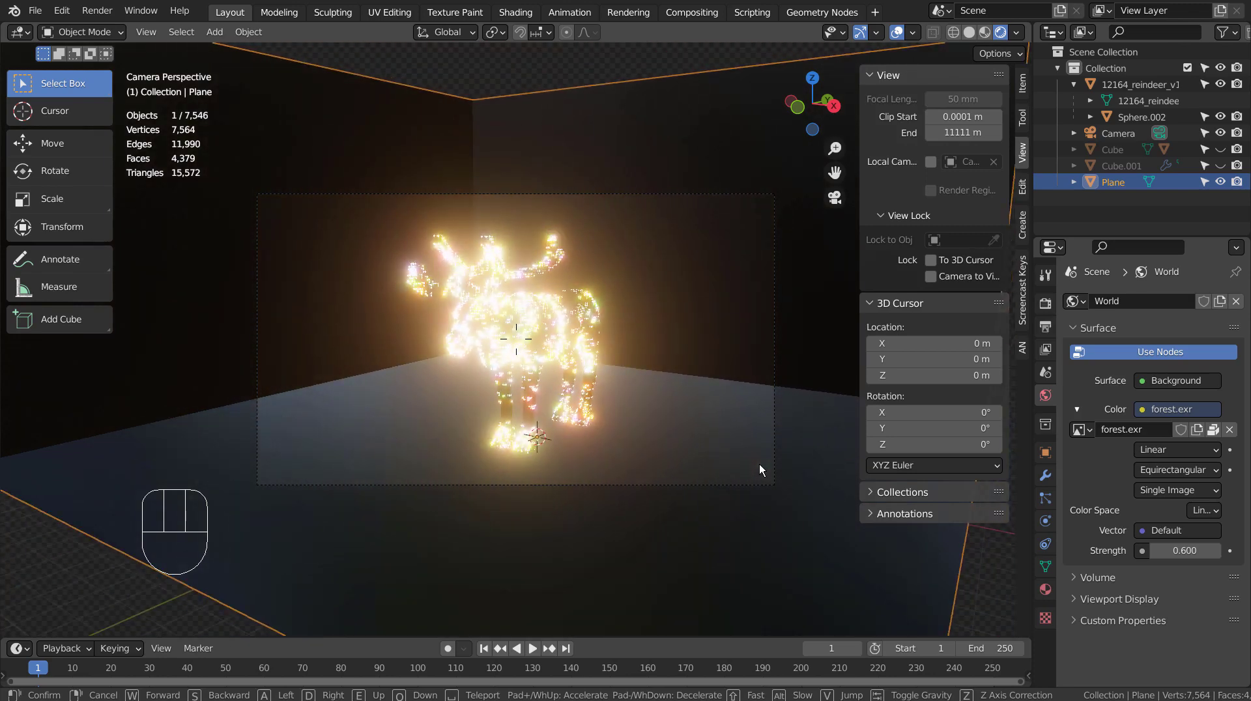
key("shift+w")
left_click(584, 334)
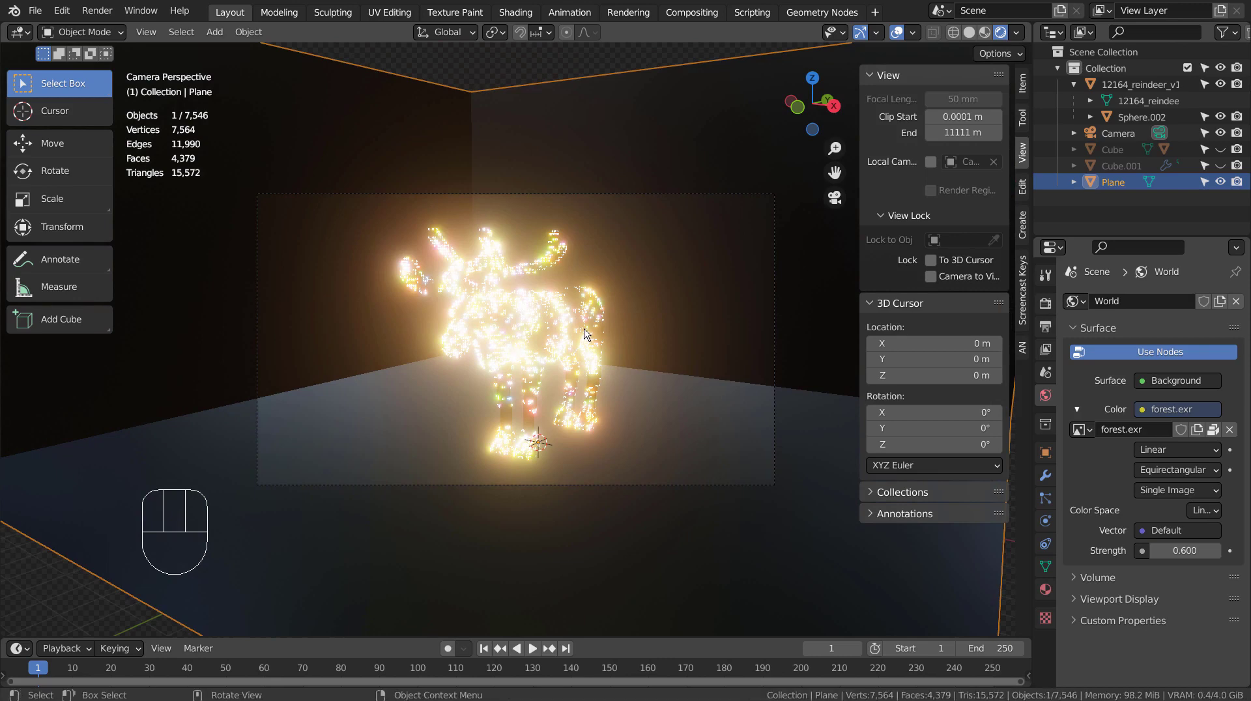
Step: Select the Sphere.002 light spheres and start scaling them up
left_click(563, 328)
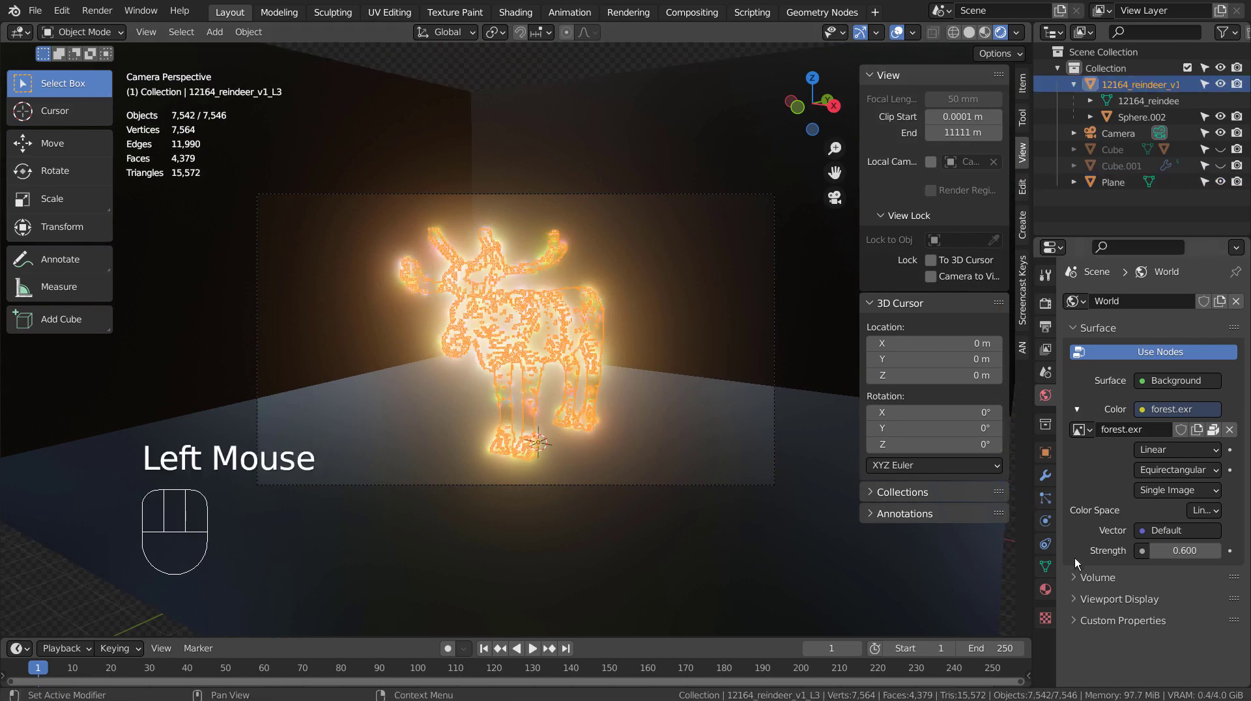
left_click(1132, 113)
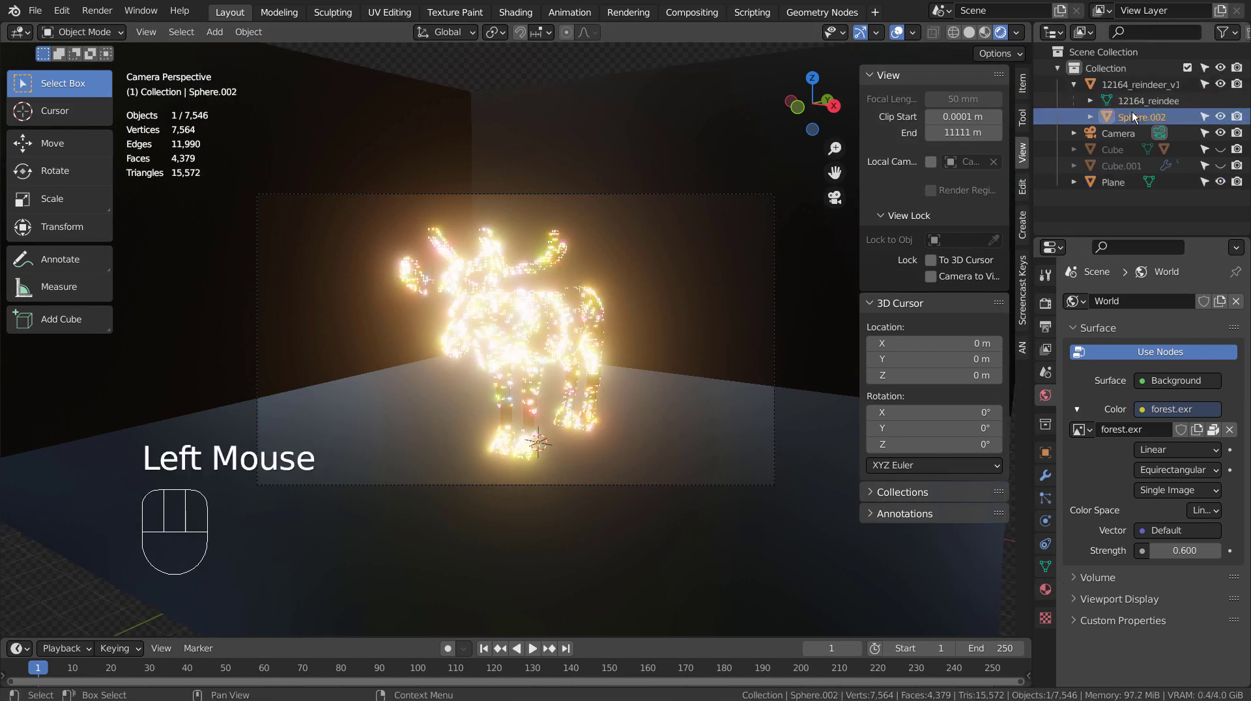
key("s")
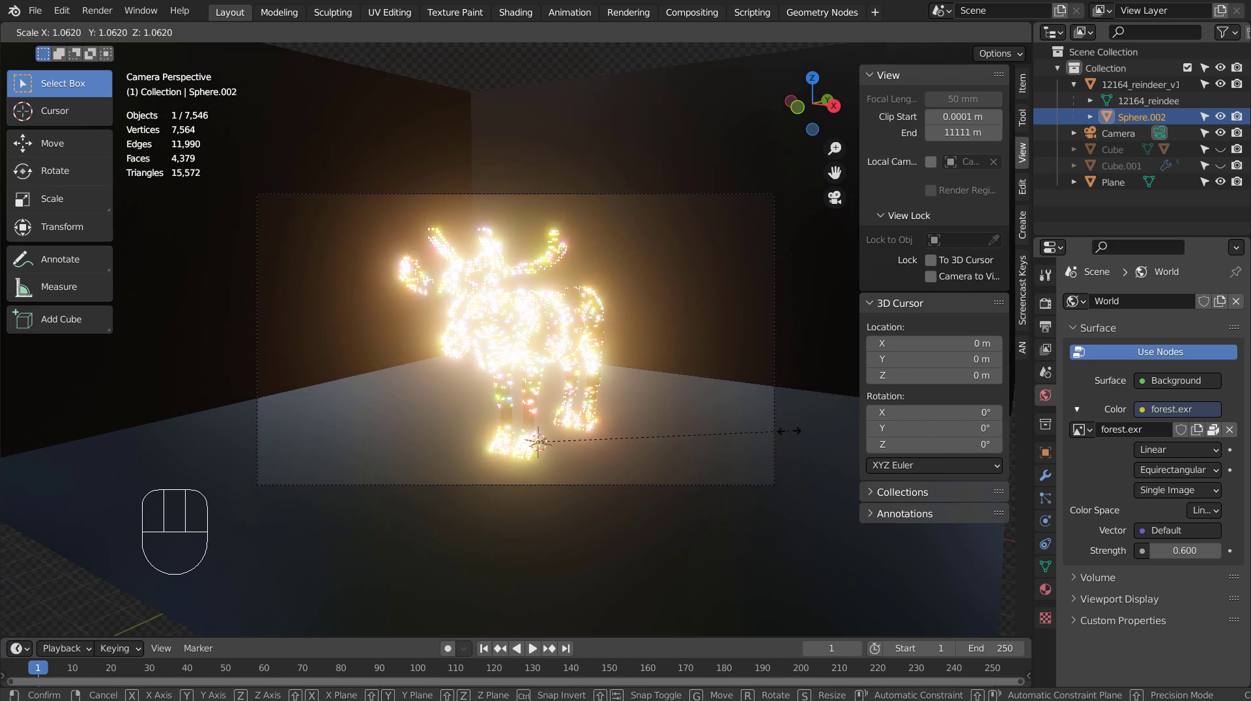
Step: Keep the light spheres at 1.062 scale and set their emission strength to 55
left_click(789, 431)
left_click(1045, 590)
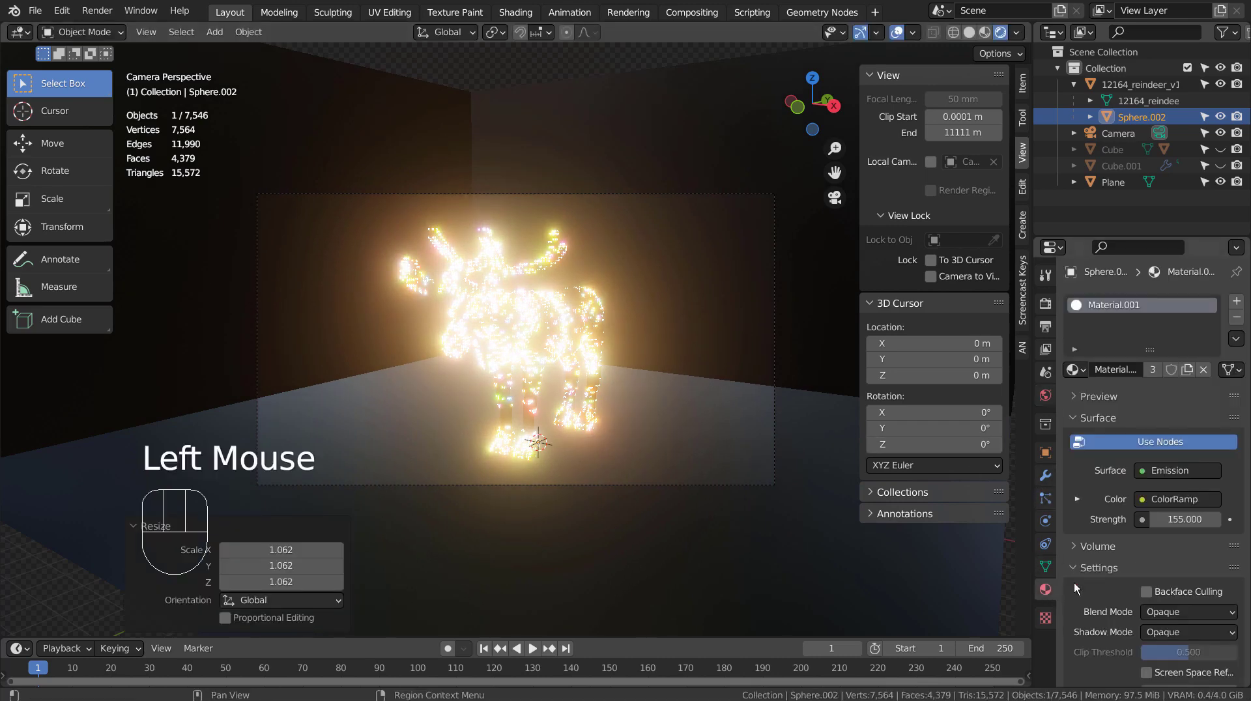
double_click(1181, 519)
type("55")
key("Return")
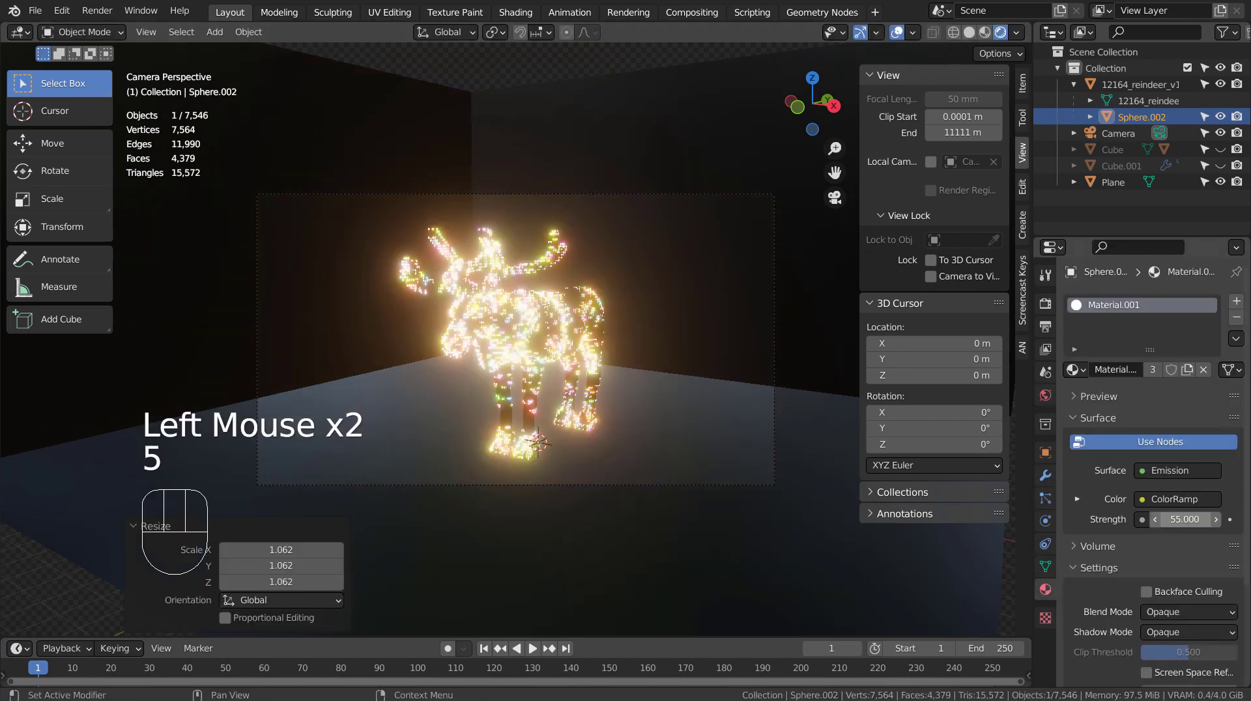
Step: Try an emission strength of 33, then return it to 55
left_click(1183, 519)
type("33")
key("Return")
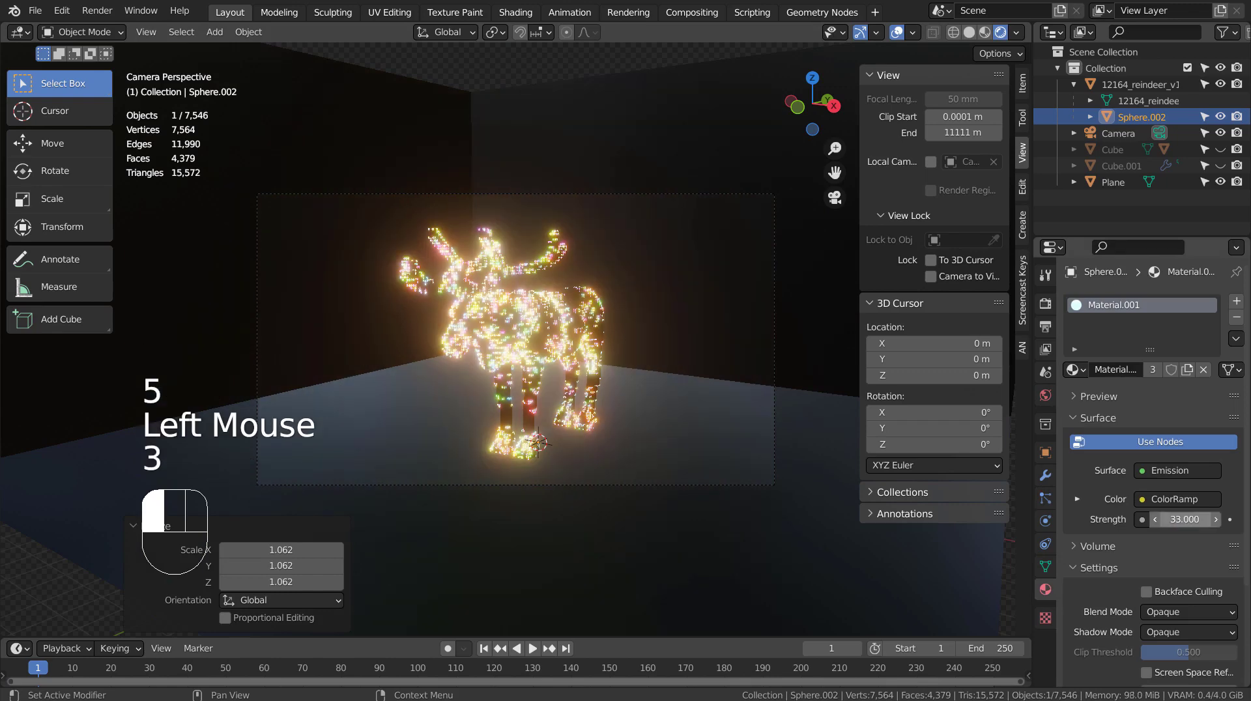
scroll(531, 382, "up", 2)
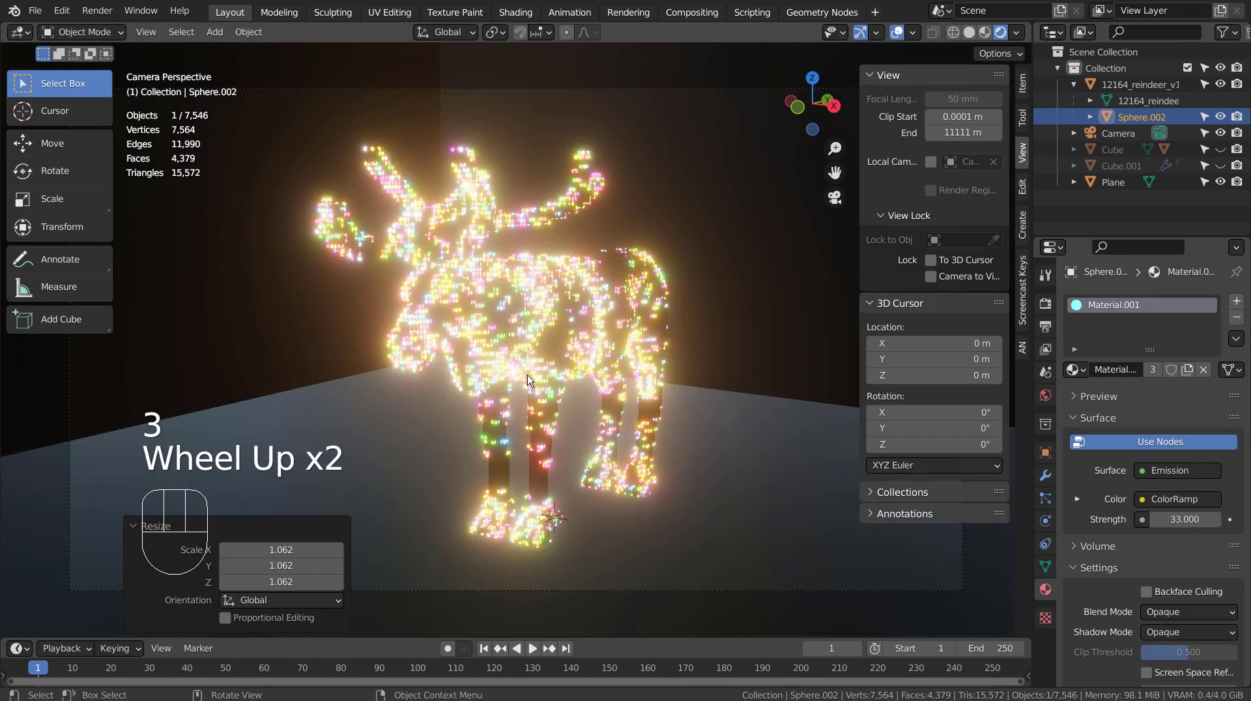
scroll(527, 380, "down", 1)
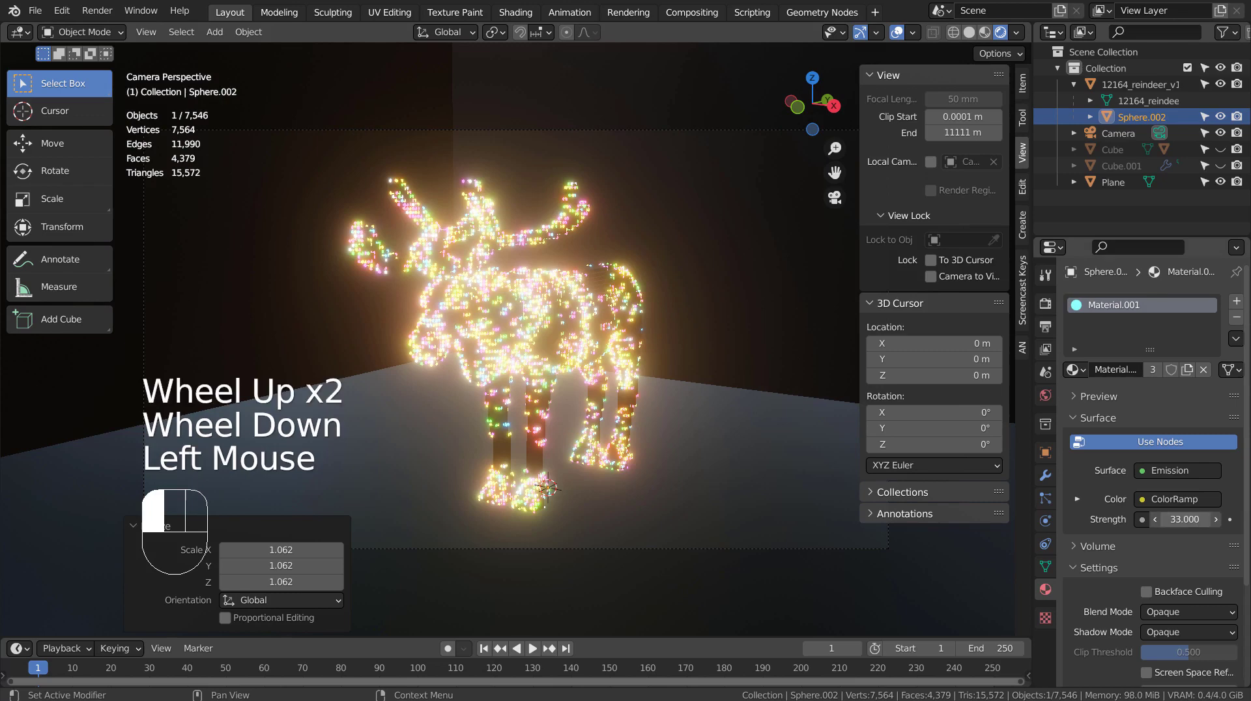
type("55")
key("Return")
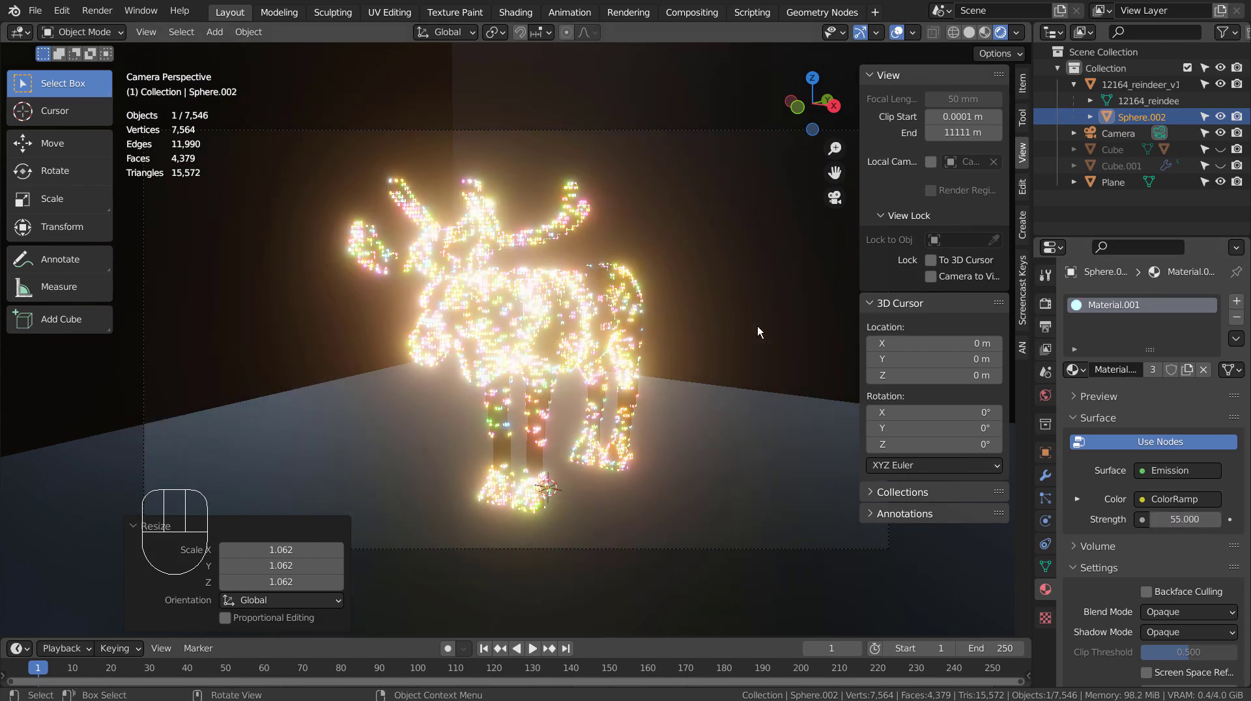
Step: Select the Plane, set the viewport to Solid shading, and close the test render
left_click(752, 324)
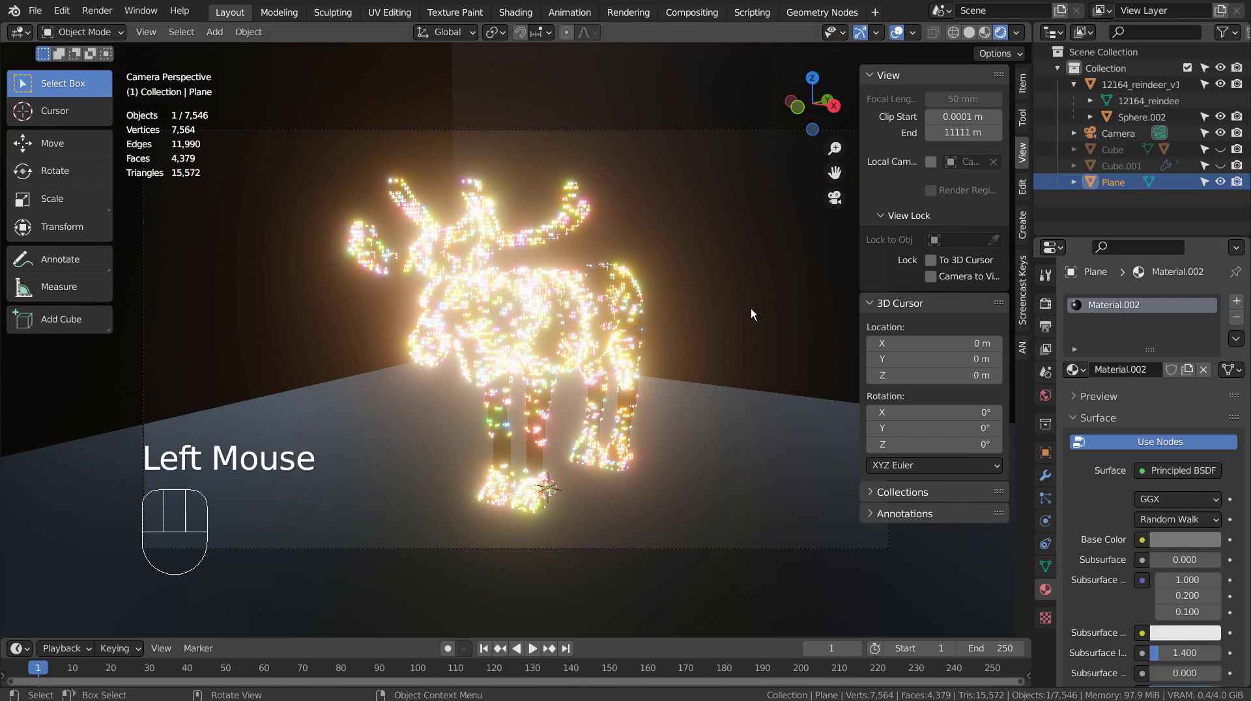
left_click(692, 12)
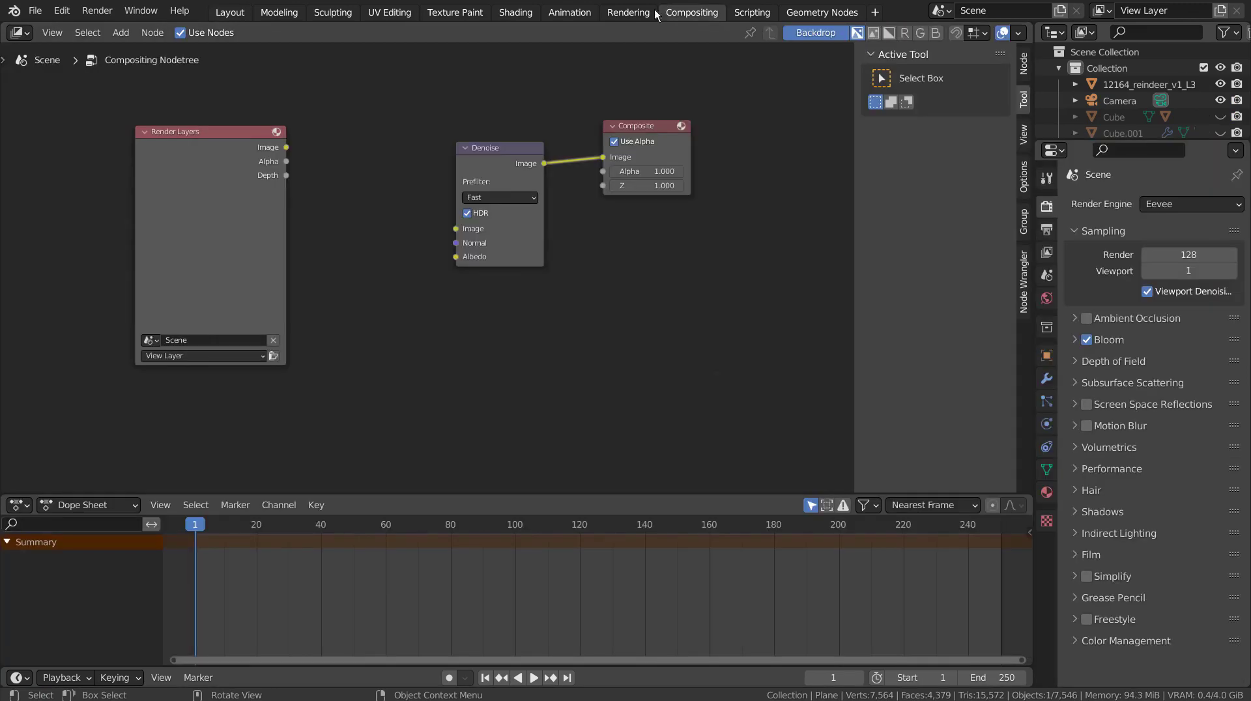
left_click(230, 12)
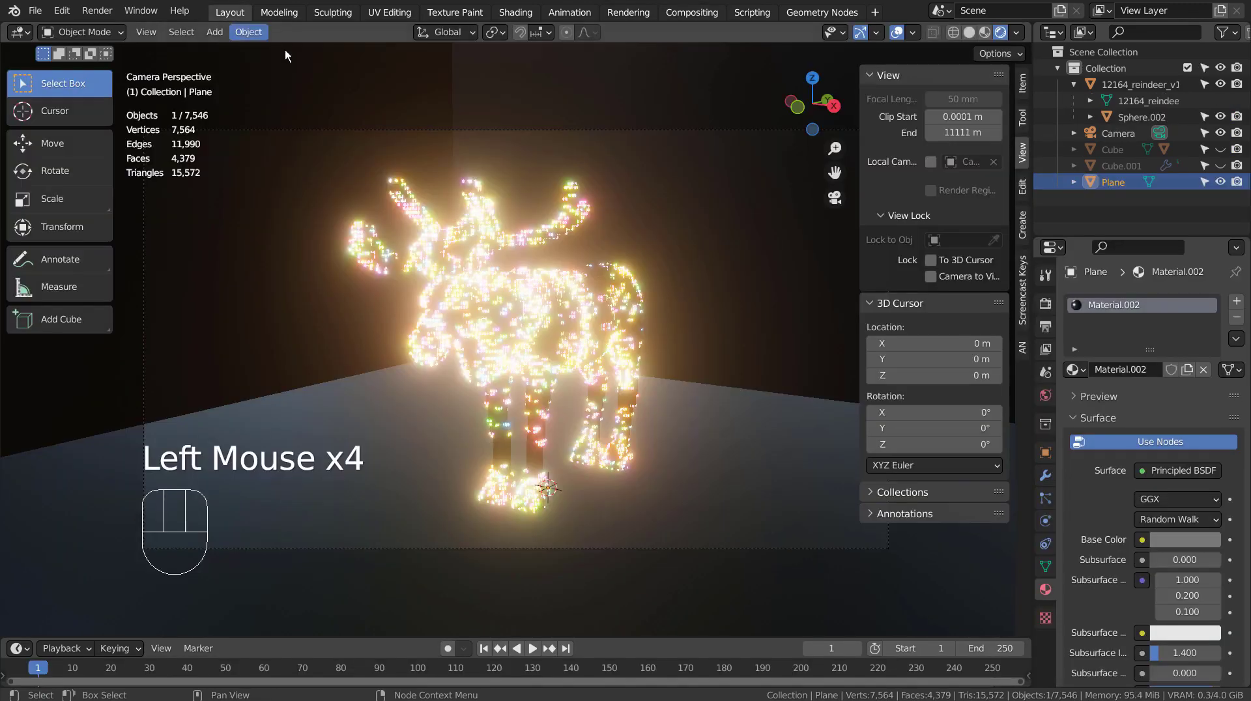
left_click(971, 33)
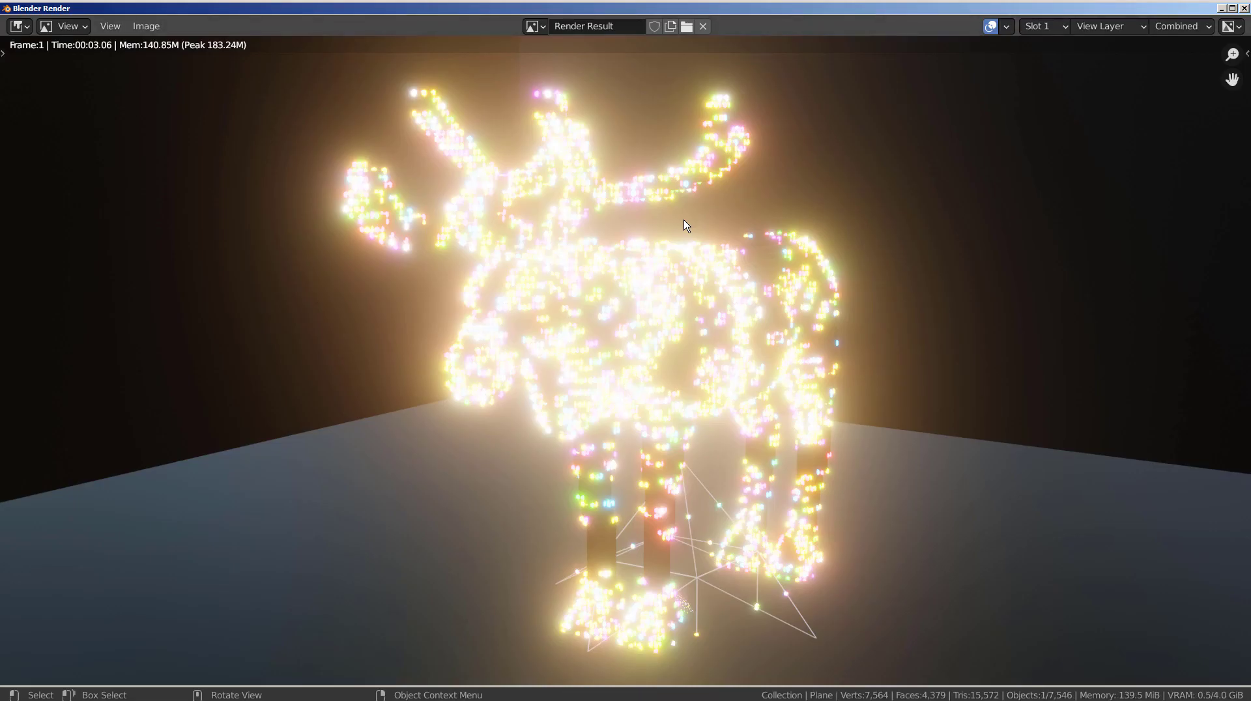
left_click(1244, 8)
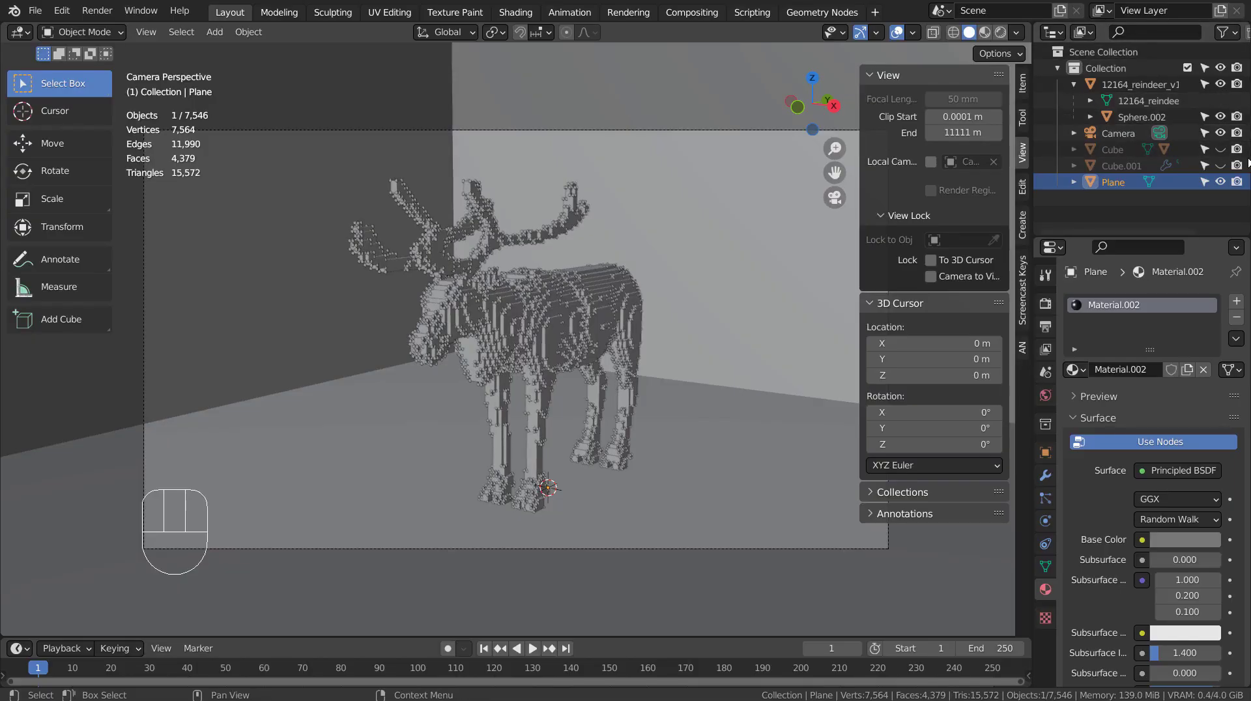
Step: Exclude Cube, Cube.001 and Sphere.002 from rendering, then close the test render
left_click(1237, 165)
left_click(1237, 149)
left_click(1238, 118)
left_click(1237, 117)
left_click(1221, 117)
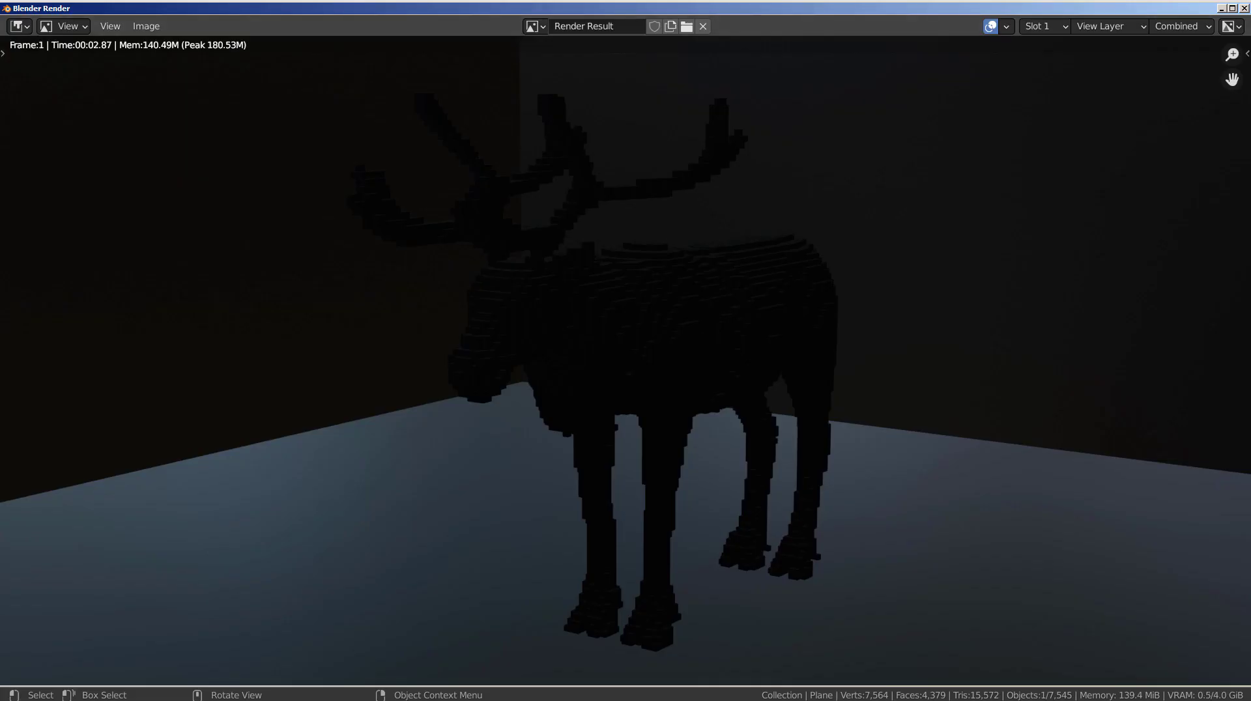
left_click(1244, 8)
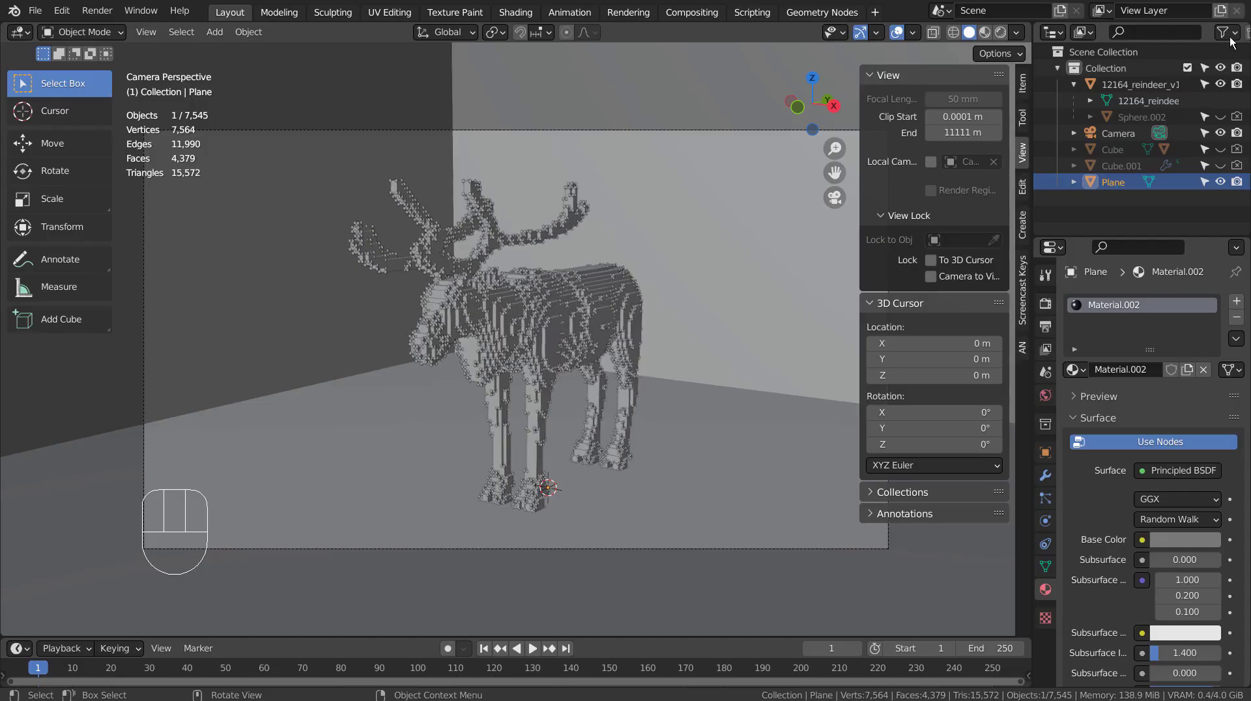
Step: Toggle Sphere.002's viewport visibility a few times, leaving the light spheres hidden
left_click(1221, 117)
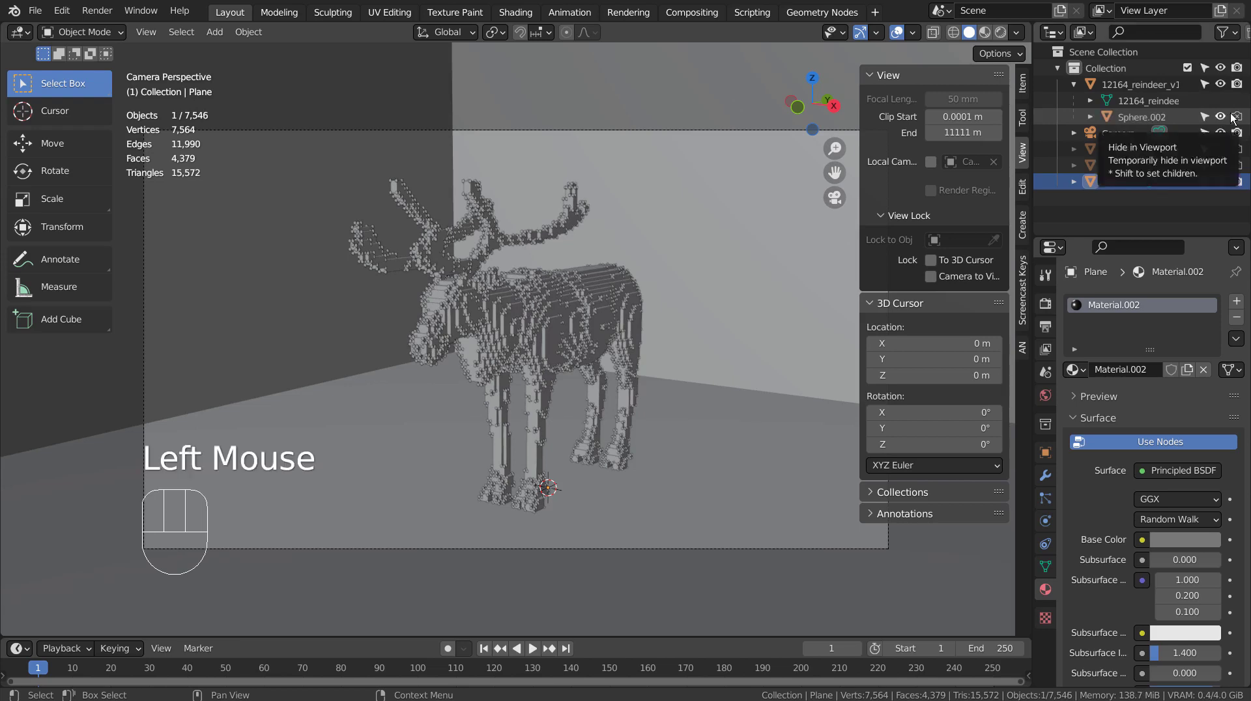
left_click(1220, 118)
left_click(1220, 117)
left_click(1220, 117)
left_click(1220, 117)
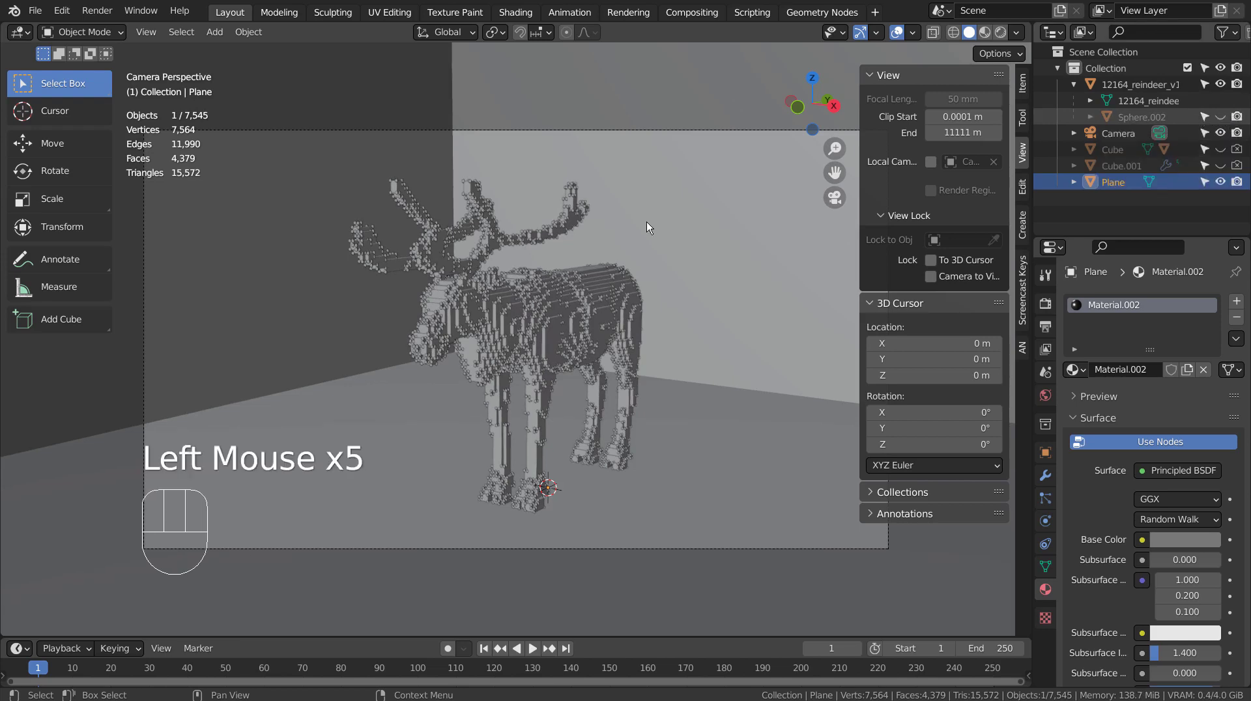